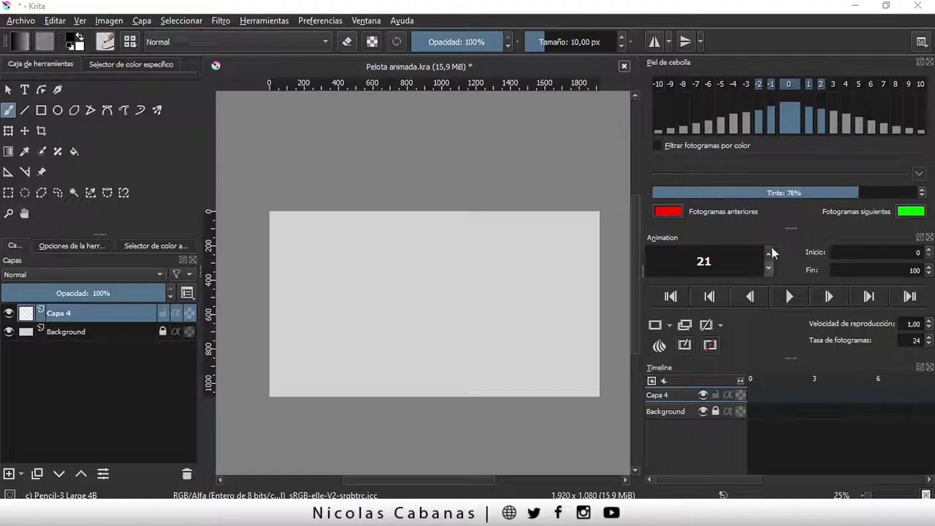
Try the Default workspace layout, then switch Krita to the Animation workspace.
left_click(363, 21)
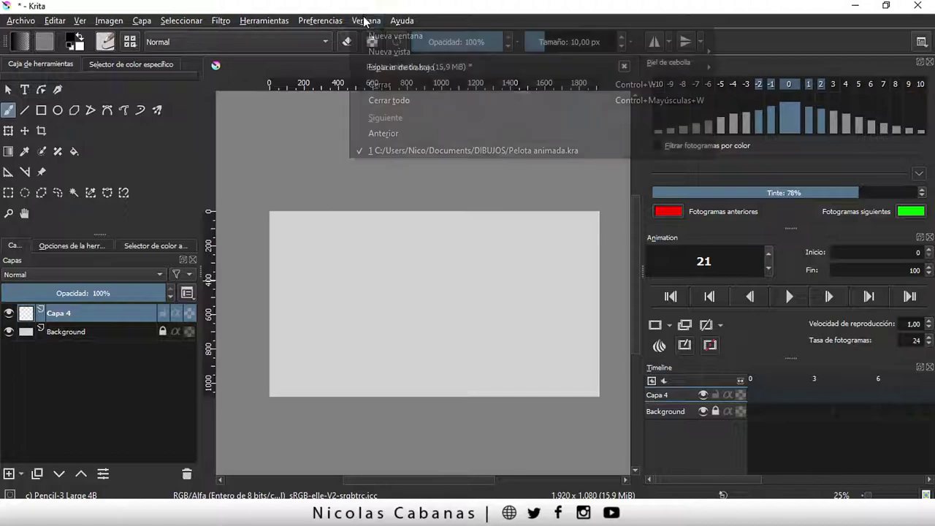
mouse_move(401, 68)
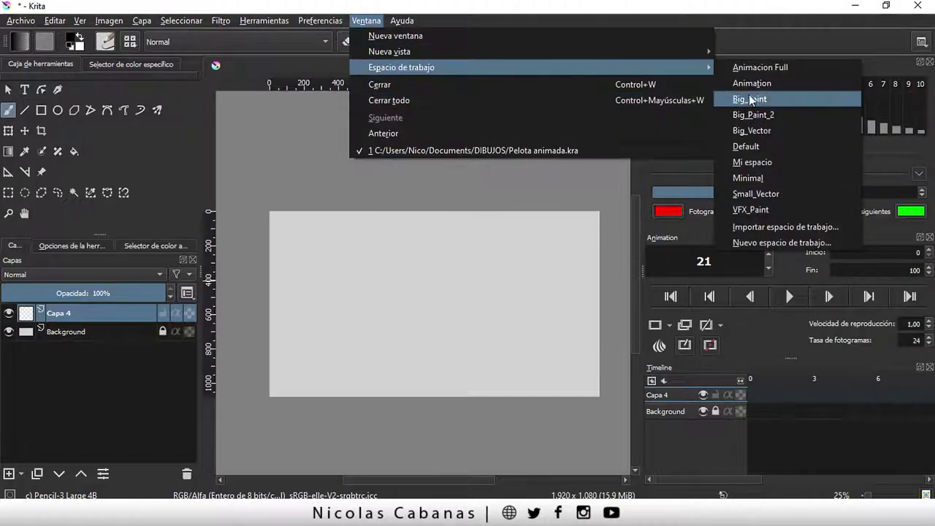
left_click(365, 22)
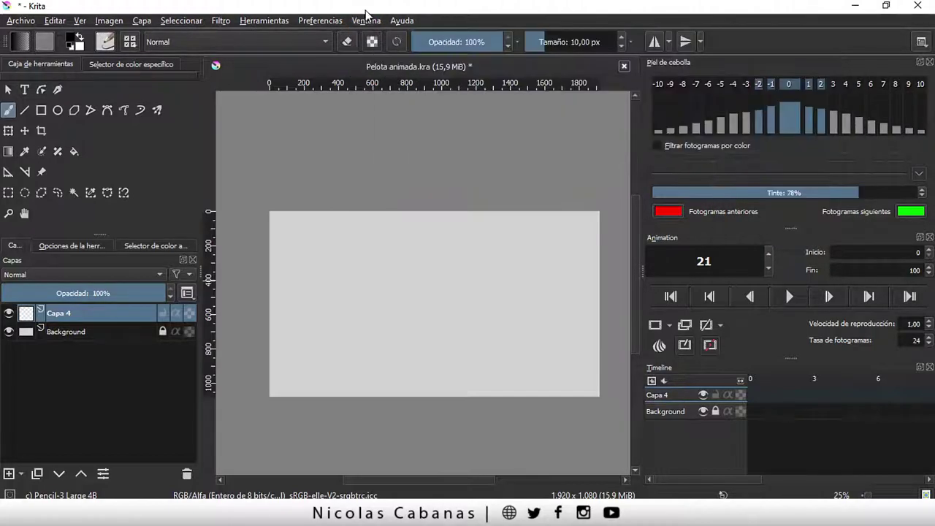
left_click(365, 22)
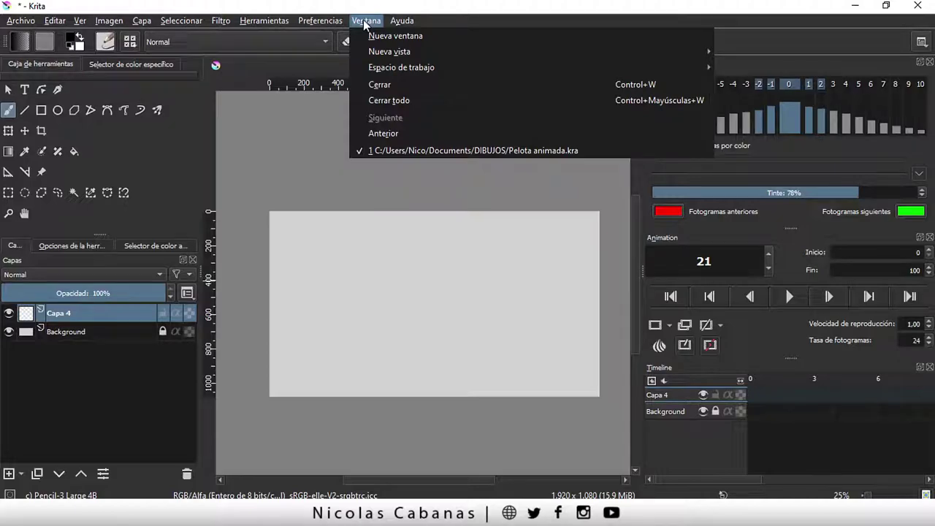
mouse_move(401, 67)
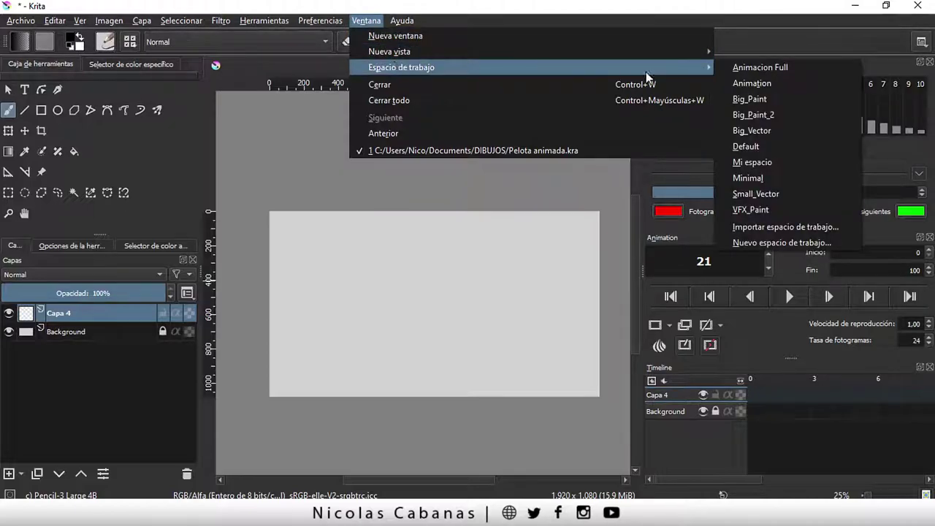
left_click(770, 151)
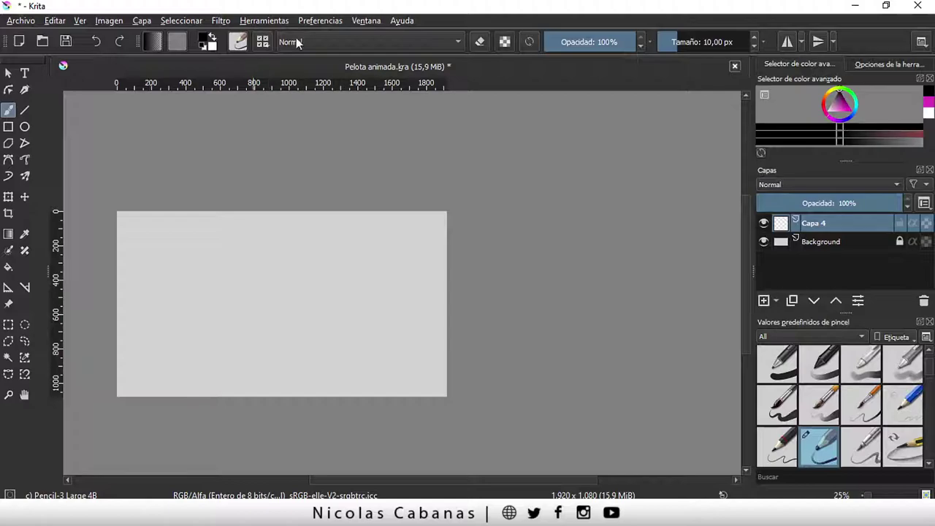
left_click(359, 24)
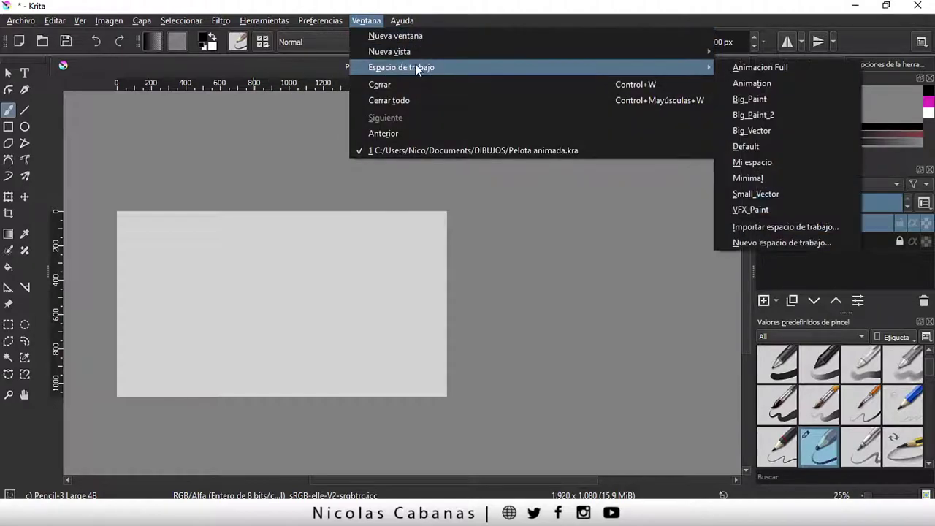
mouse_move(401, 68)
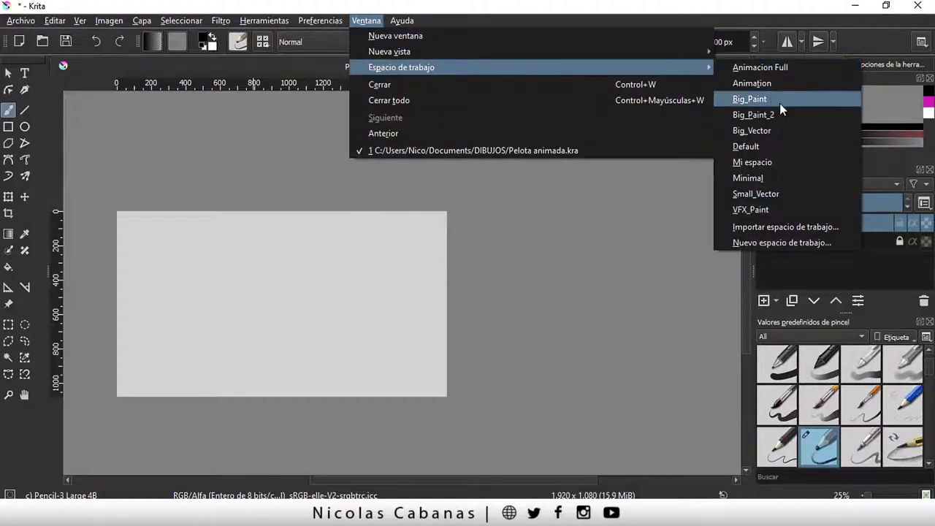
left_click(802, 83)
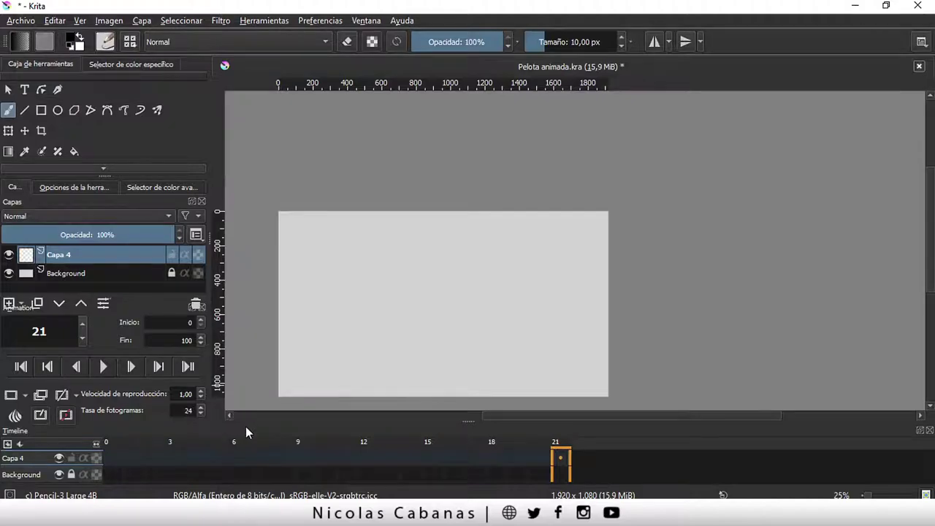
Dock the Timeline and Animation playback panels together in the right column.
left_click_drag(245, 426, 667, 240)
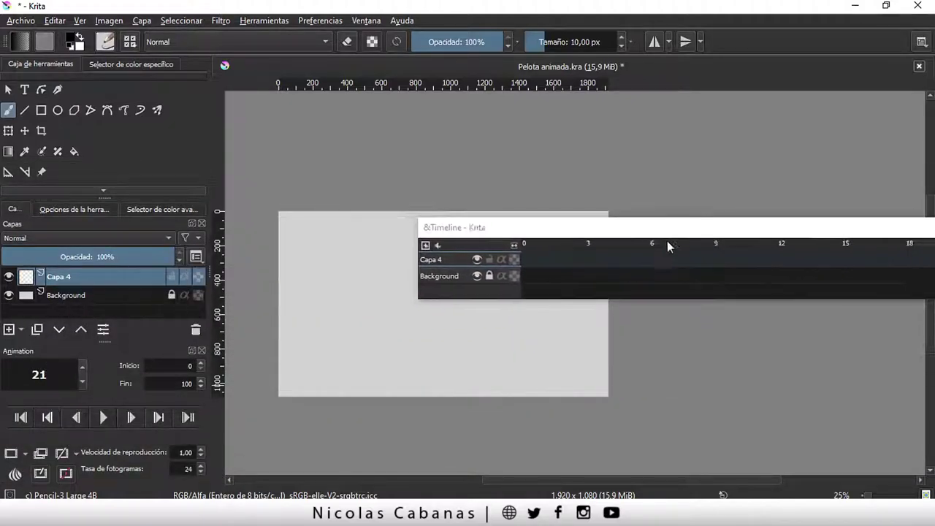
left_click_drag(667, 240, 878, 217)
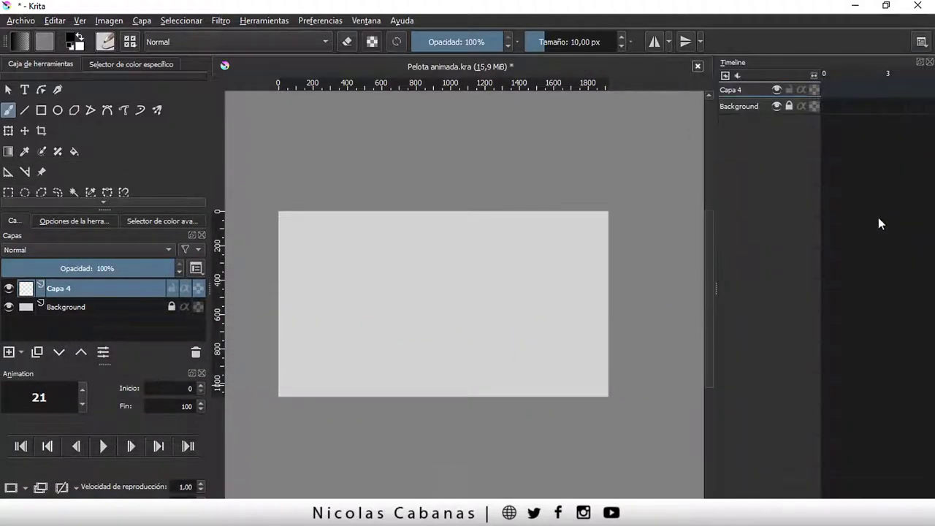
left_click_drag(714, 219, 656, 211)
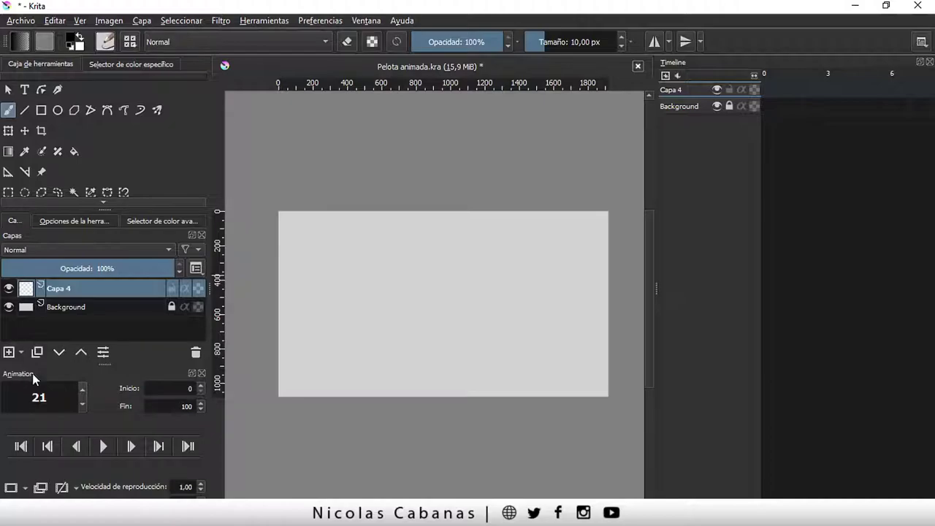
left_click_drag(123, 375, 672, 154)
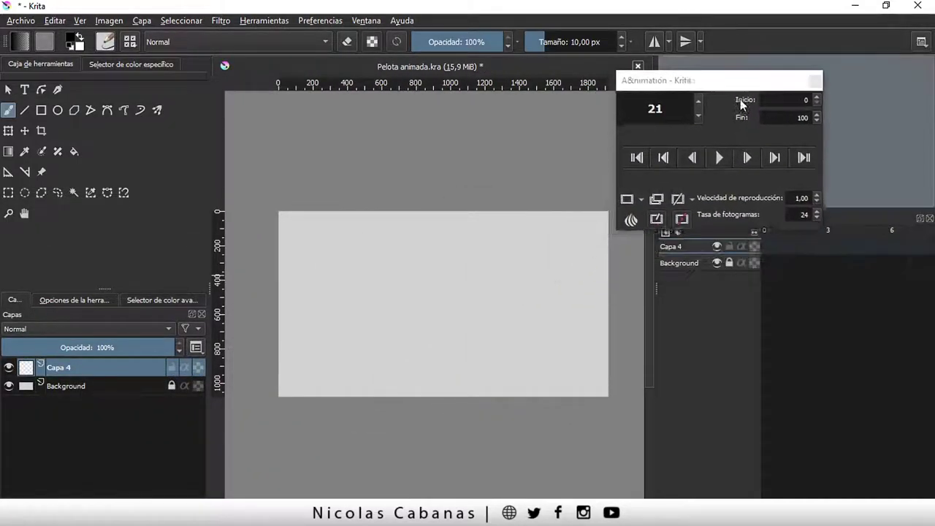
left_click_drag(671, 155, 784, 78)
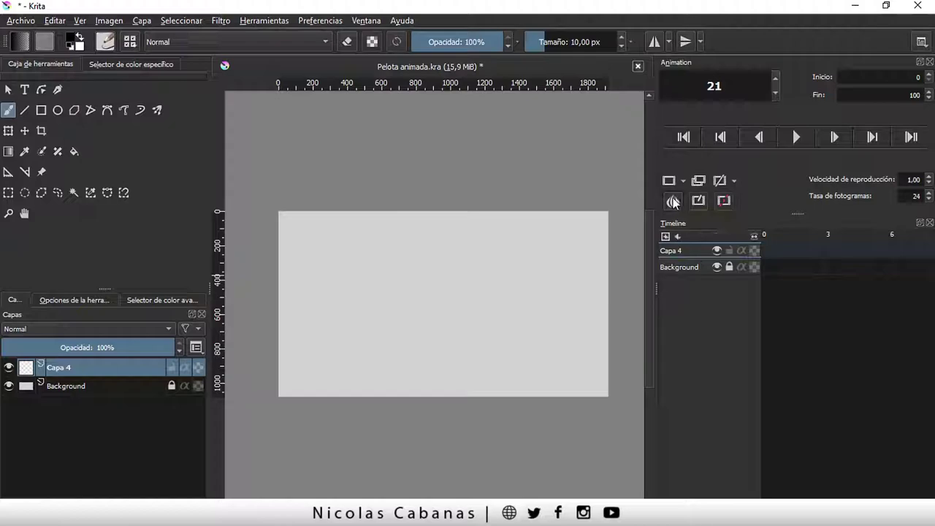
Turn on onion skinning and dock the Piel de cebolla settings above the animation panels.
left_click(673, 202)
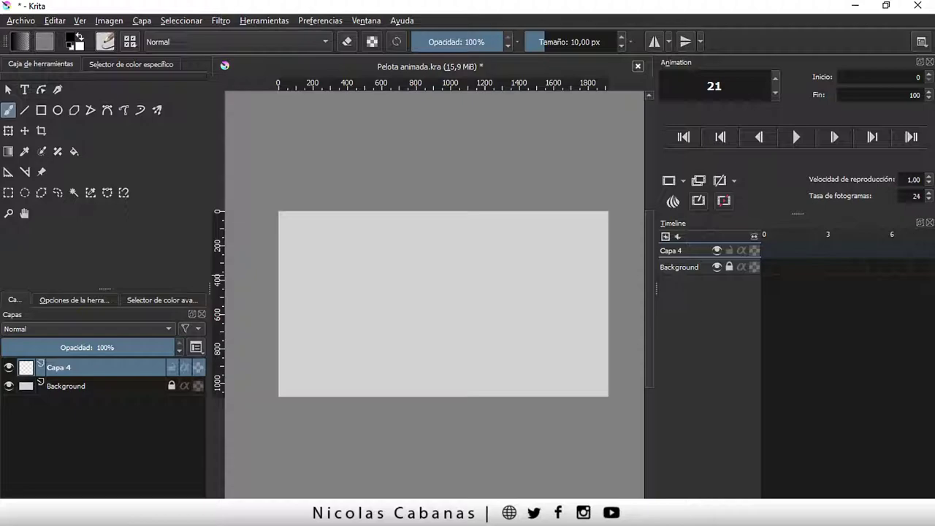
right_click(673, 202)
left_click_drag(576, 292, 384, 189)
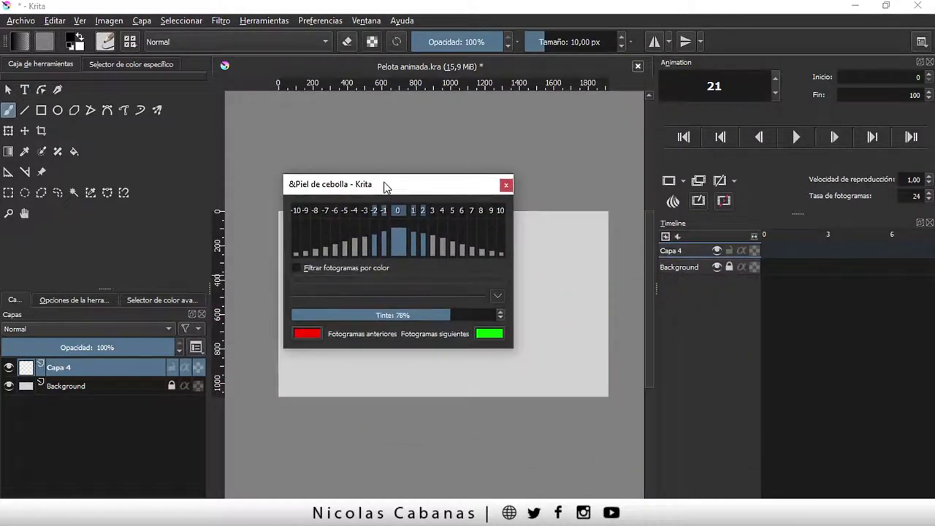
mouse_move(328, 190)
left_mouse_down()
mouse_move(325, 144)
mouse_move(537, 117)
mouse_move(692, 69)
mouse_move(717, 79)
left_mouse_up()
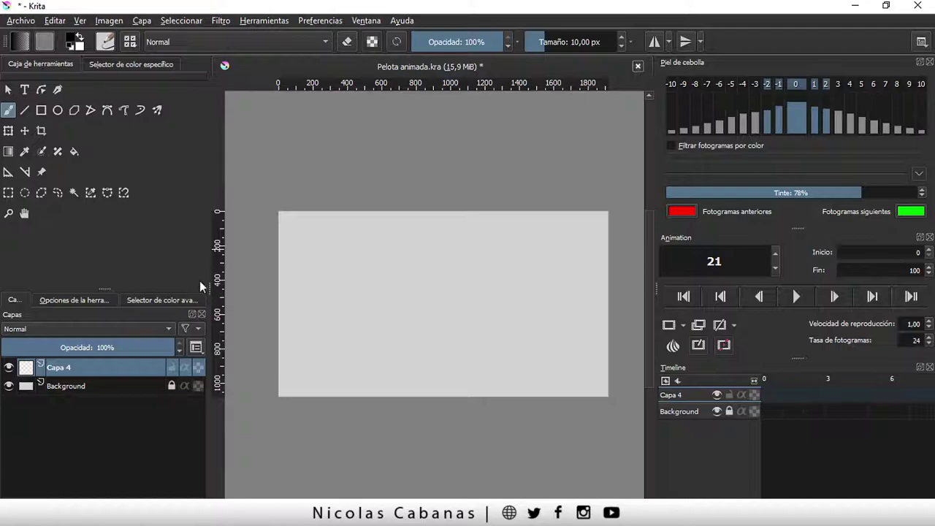
left_click_drag(207, 287, 214, 287)
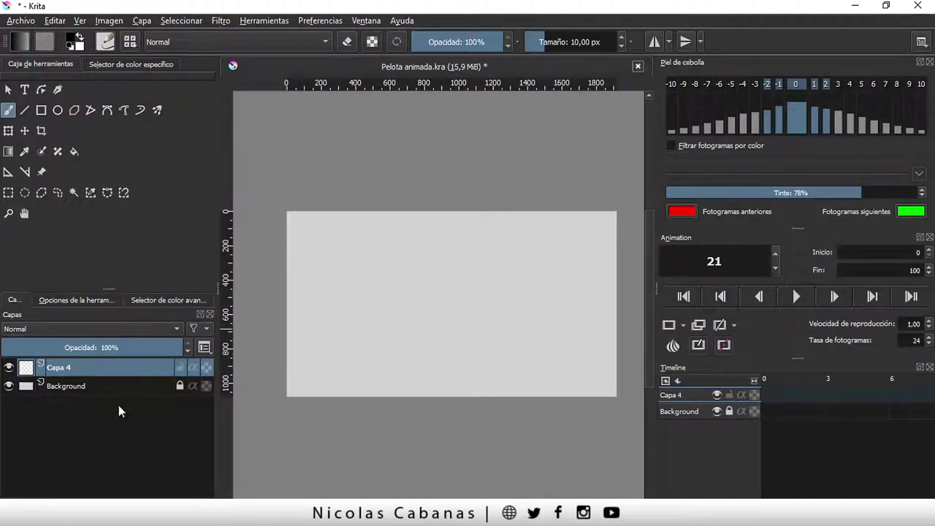
Maximize the Krita window and select frame 0 with Capa 4 as the active layer.
left_click(65, 386)
left_click(70, 367)
left_click(68, 380)
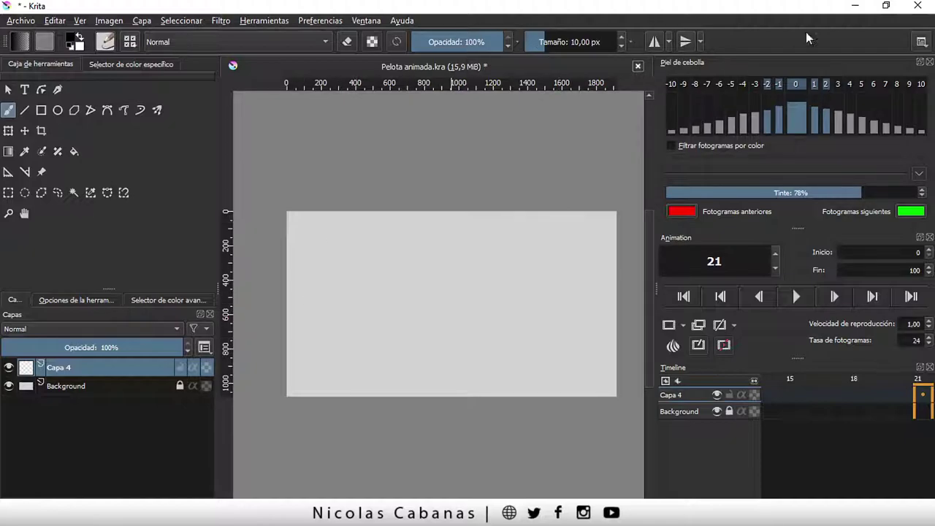
left_click(885, 6)
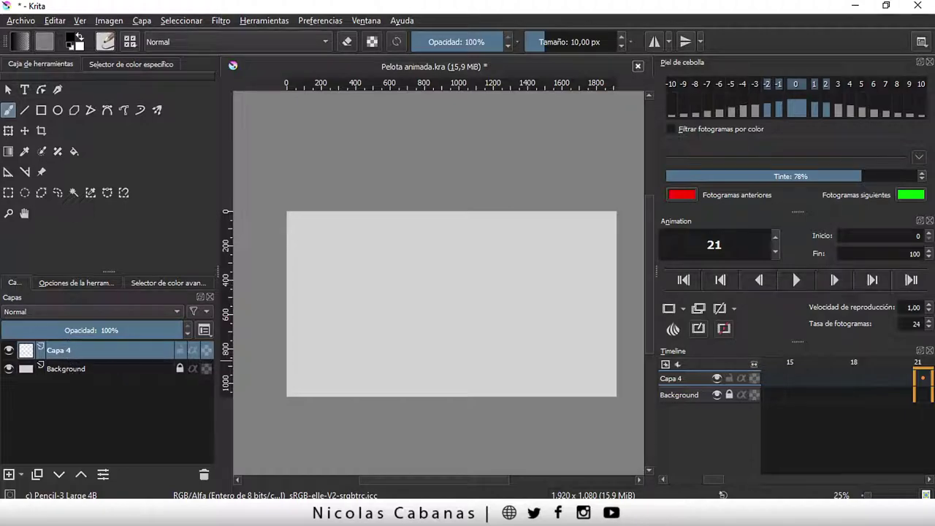
left_click_drag(713, 479, 654, 481)
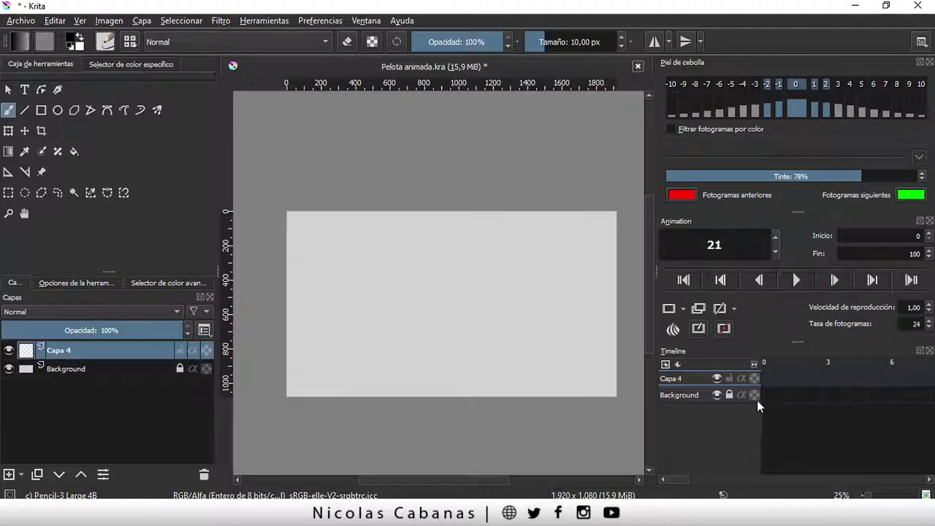
left_click(769, 378)
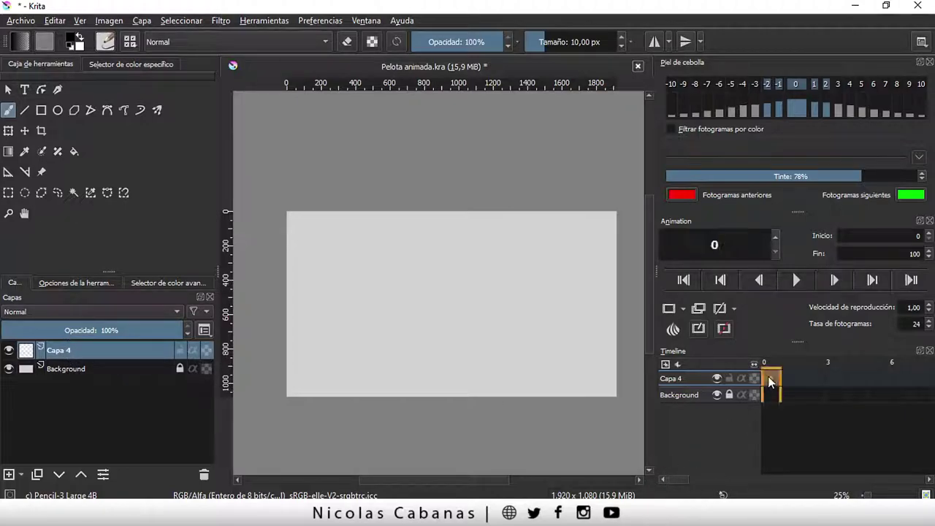
left_click(69, 368)
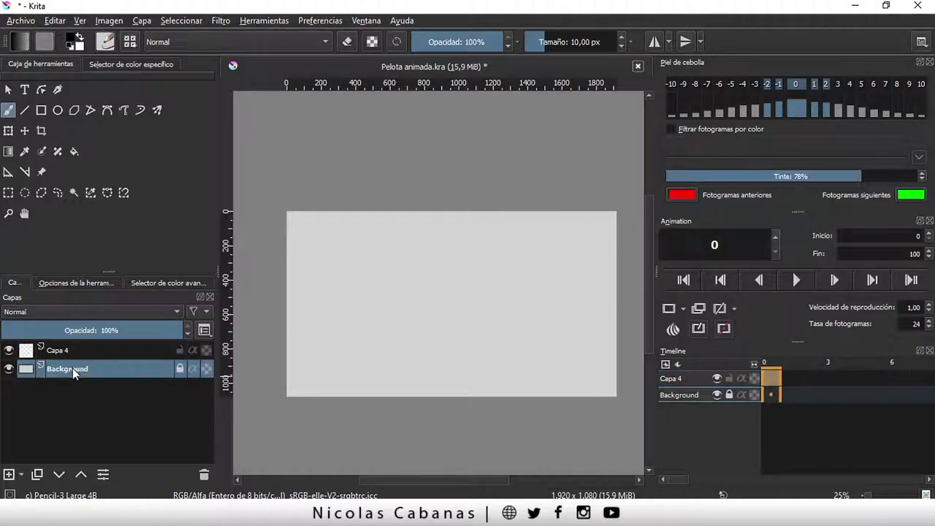
mouse_move(67, 368)
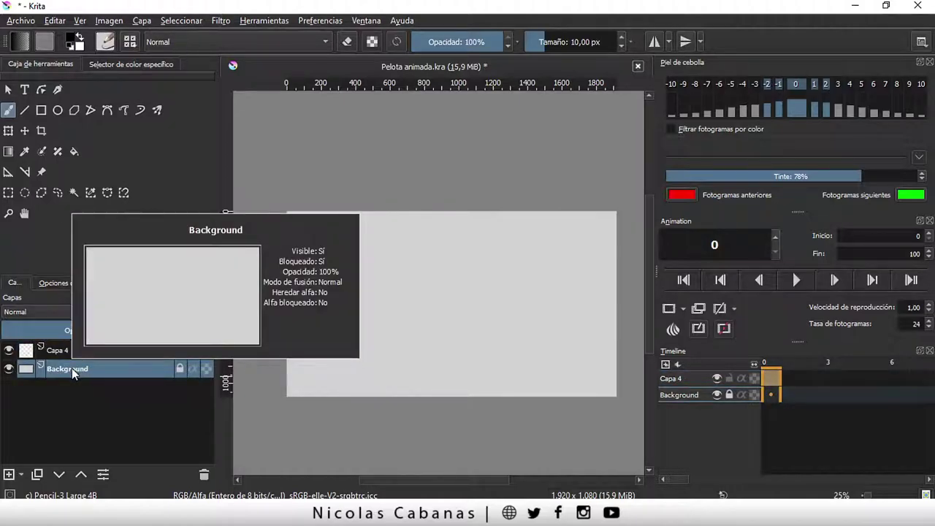
left_click(59, 350)
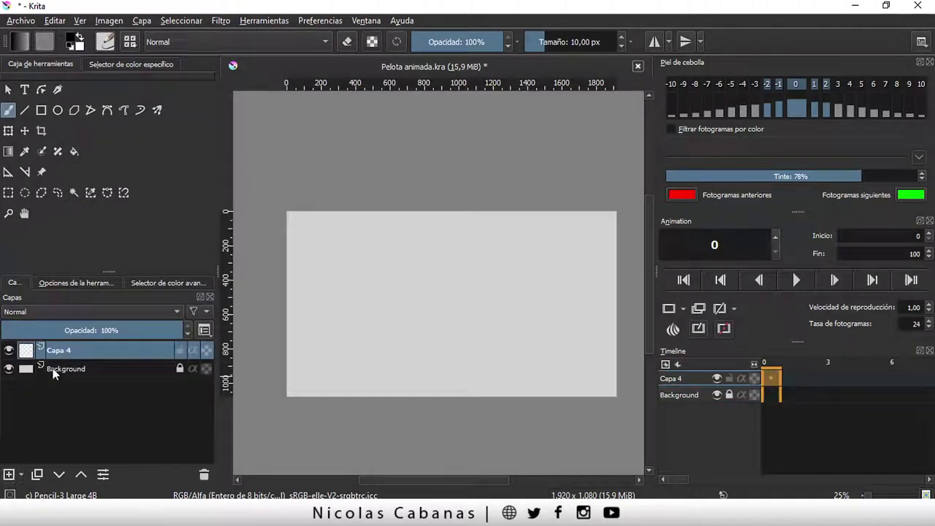
Rename Capa 4 to PELOTA and add a new FONDO layer beneath it.
double_click(66, 349)
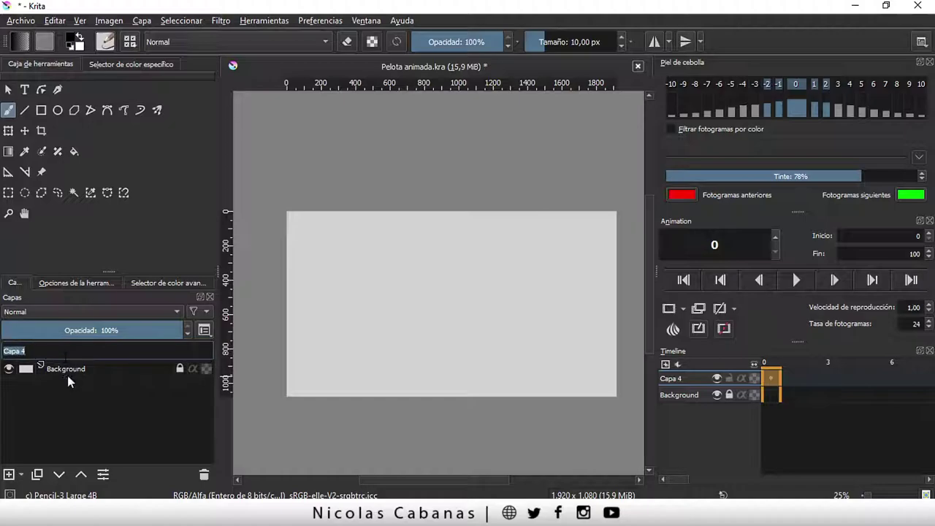
type("PELOTA")
key("Return")
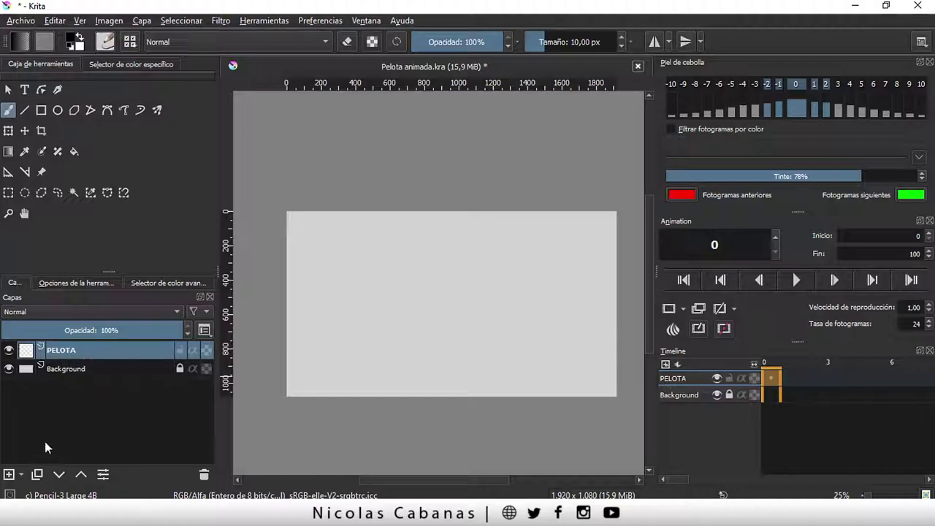
left_click(9, 474)
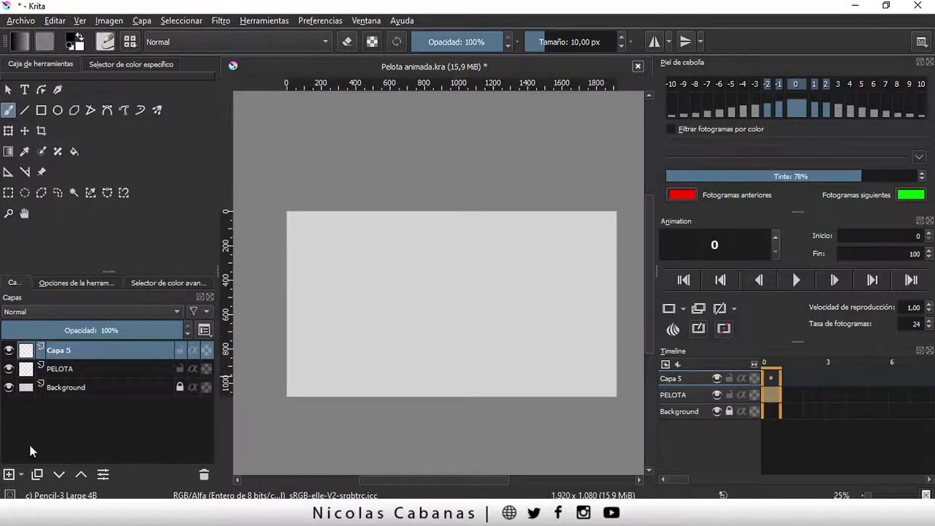
double_click(64, 352)
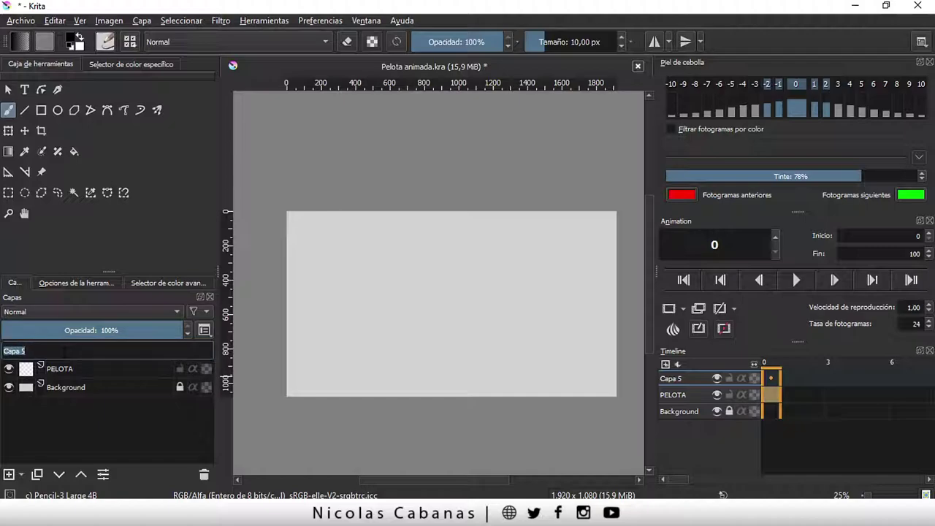
type("FONDO")
key("Return")
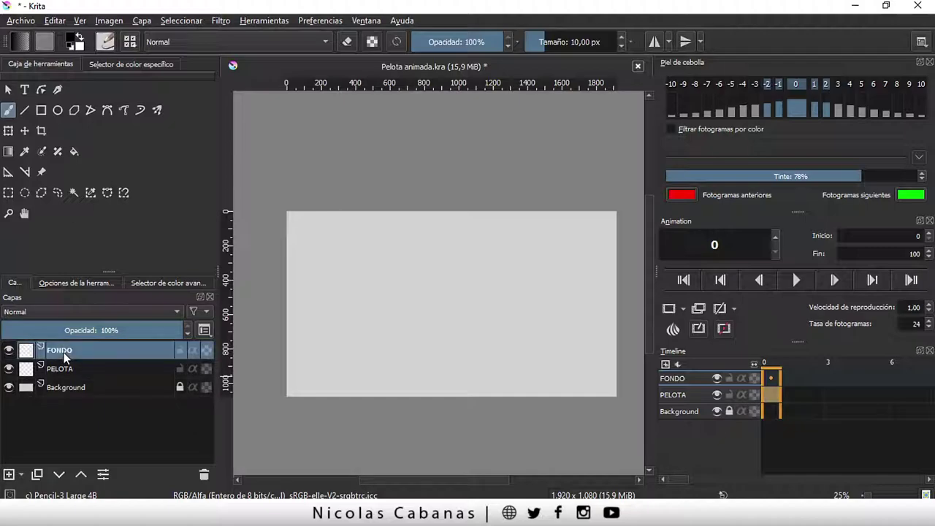
left_click_drag(62, 350, 67, 375)
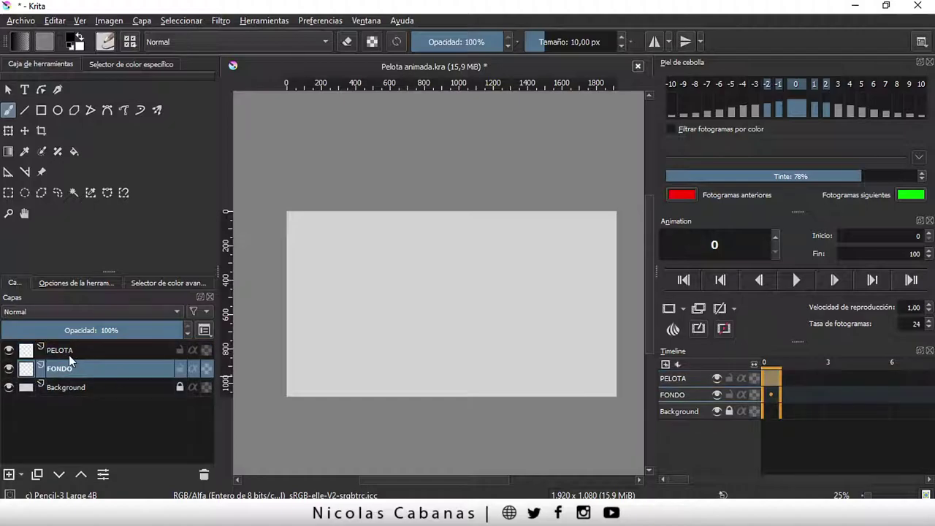
left_click(69, 354)
left_click(59, 348)
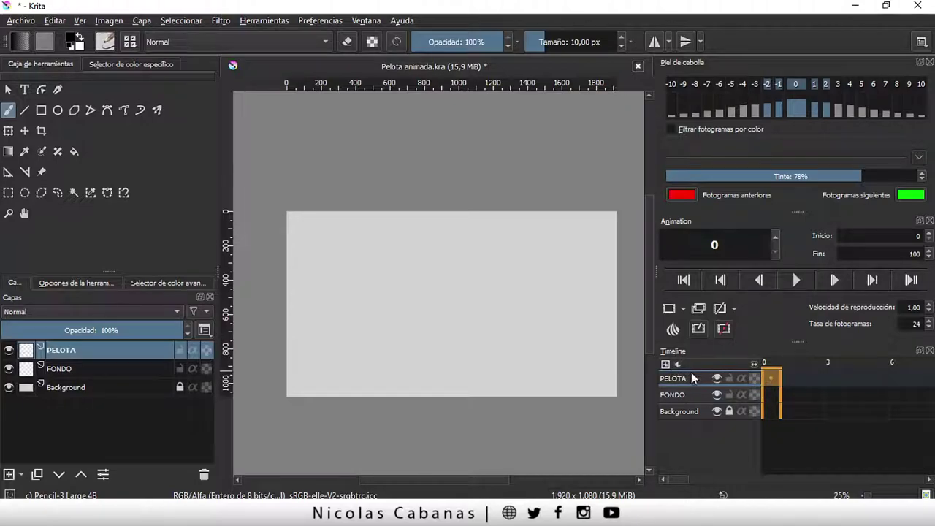
Make PELOTA the active layer and select its frame 0 cell.
left_click(679, 394)
left_click(678, 411)
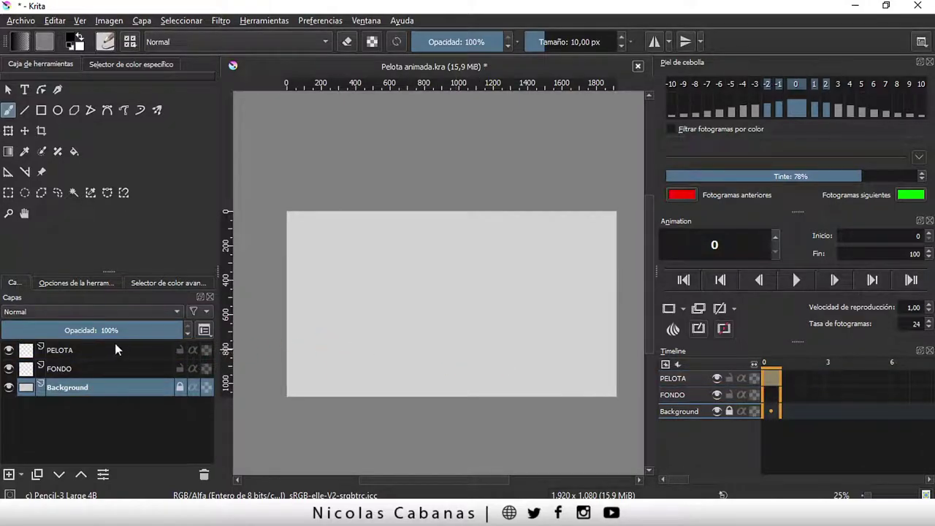
left_click(678, 382)
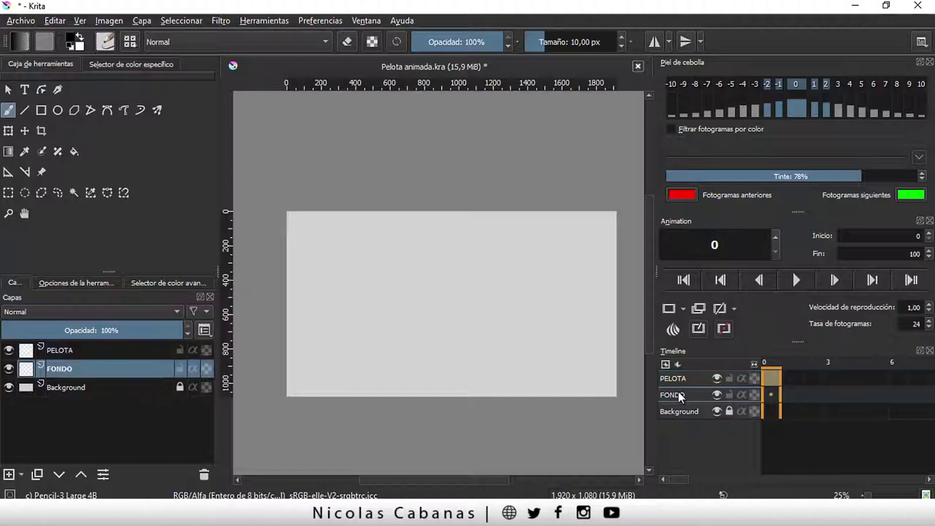
left_click(680, 380)
left_click(73, 370)
left_click(70, 387)
left_click(71, 361)
left_click(102, 354)
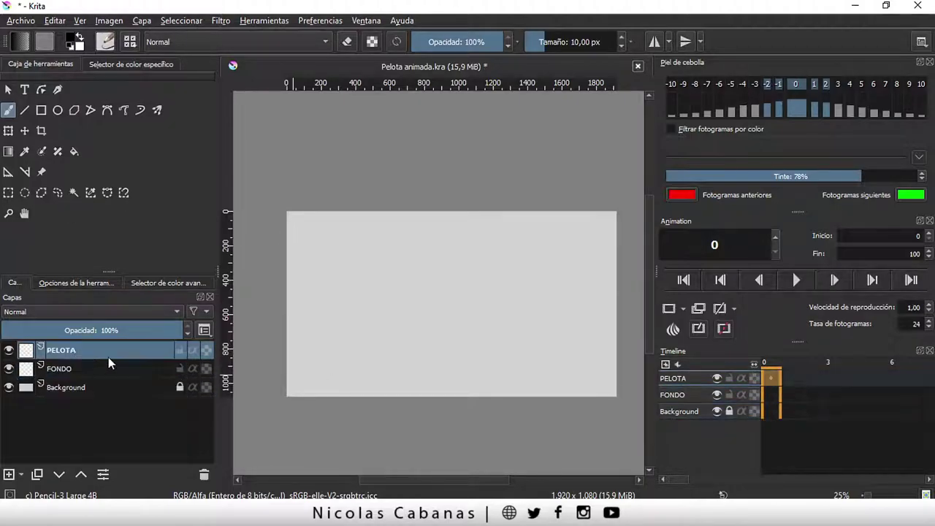
left_click(768, 377)
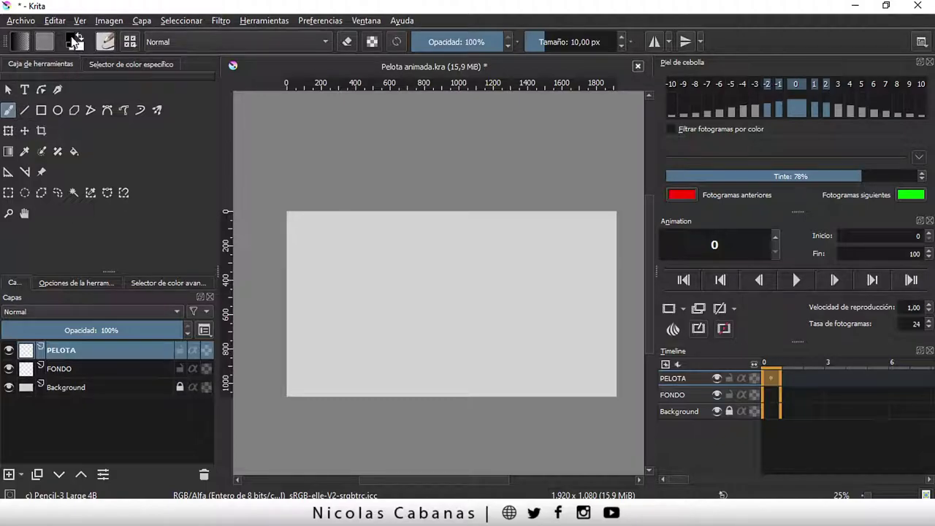
Set magenta as the foreground colour and green as the background colour.
left_click(72, 40)
mouse_move(370, 165)
left_mouse_down()
mouse_move(405, 180)
mouse_move(409, 194)
left_mouse_up()
key("Return")
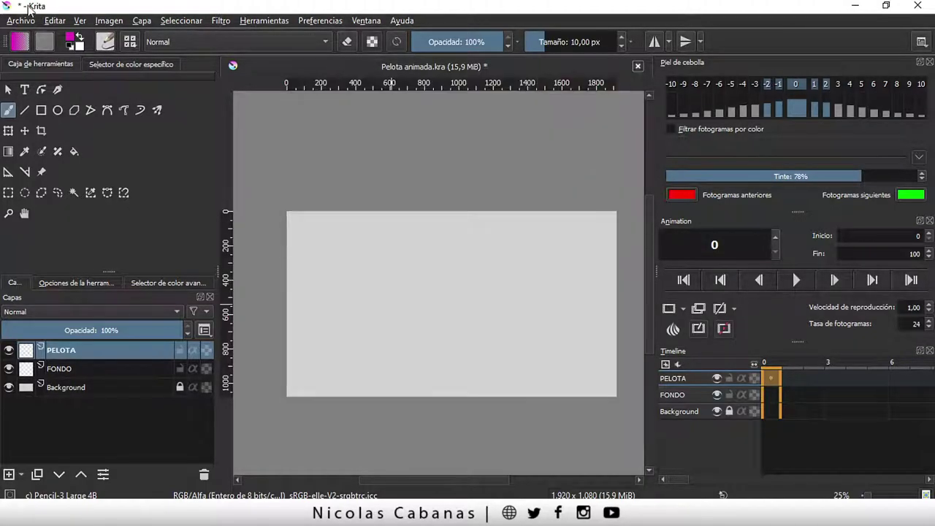
left_click(76, 45)
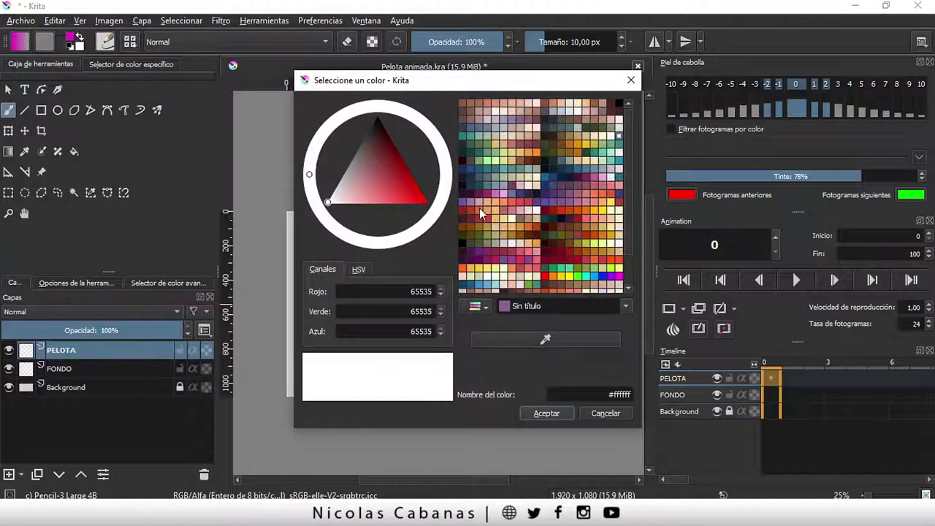
left_click(386, 164)
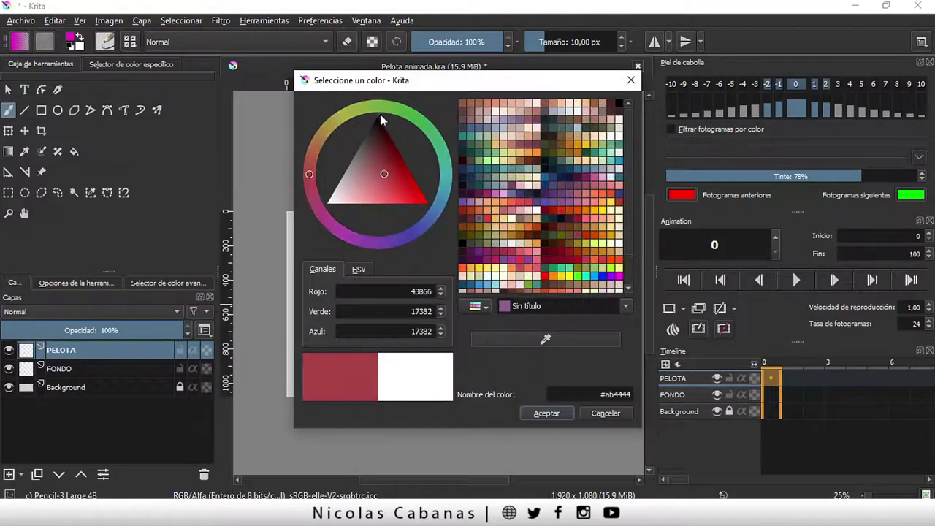
mouse_move(319, 141)
left_mouse_down()
mouse_move(388, 111)
mouse_move(418, 119)
left_mouse_up()
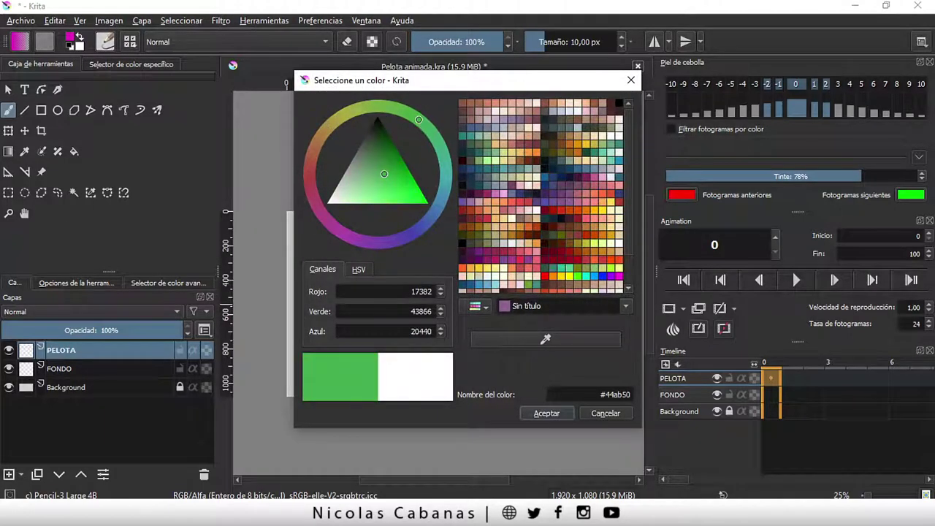
left_click(559, 414)
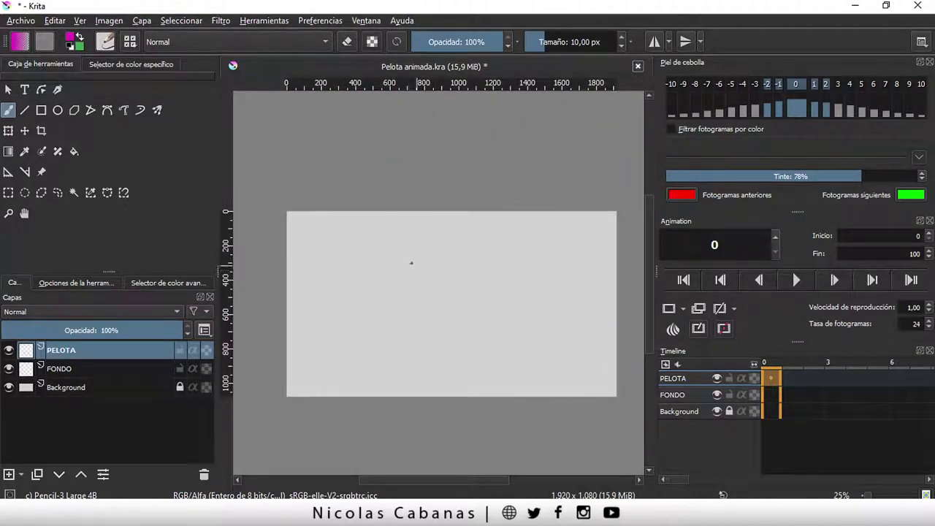
Draw a magenta diagonal line and a parallel green line below it, then zoom in.
left_click_drag(399, 254, 481, 307)
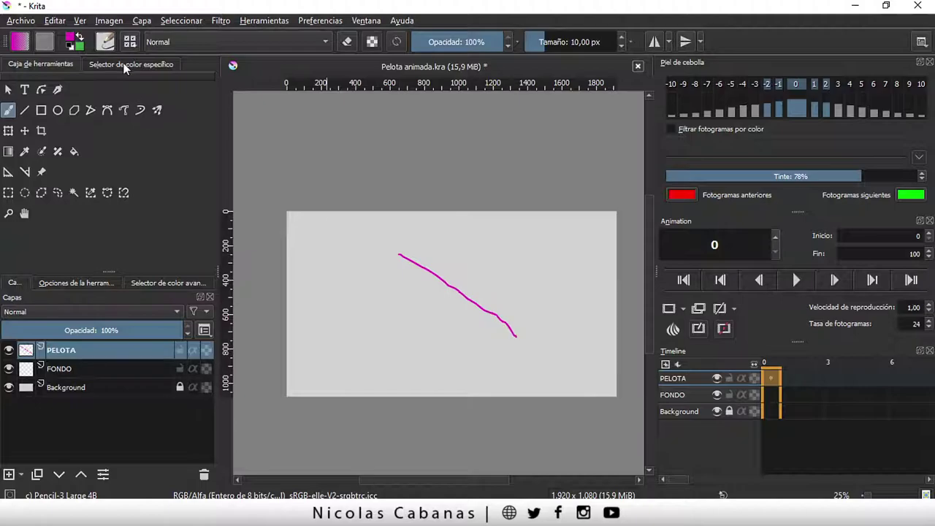
left_click(80, 38)
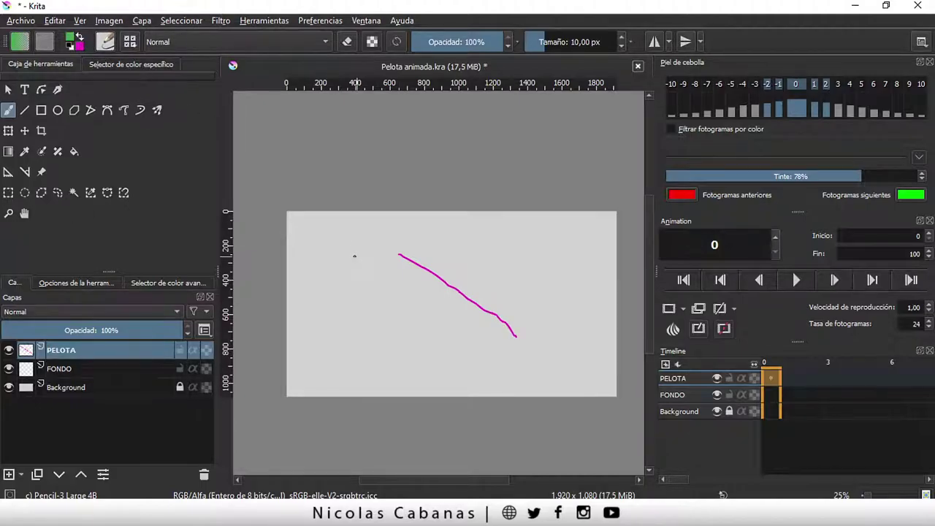
left_click_drag(436, 308, 492, 359)
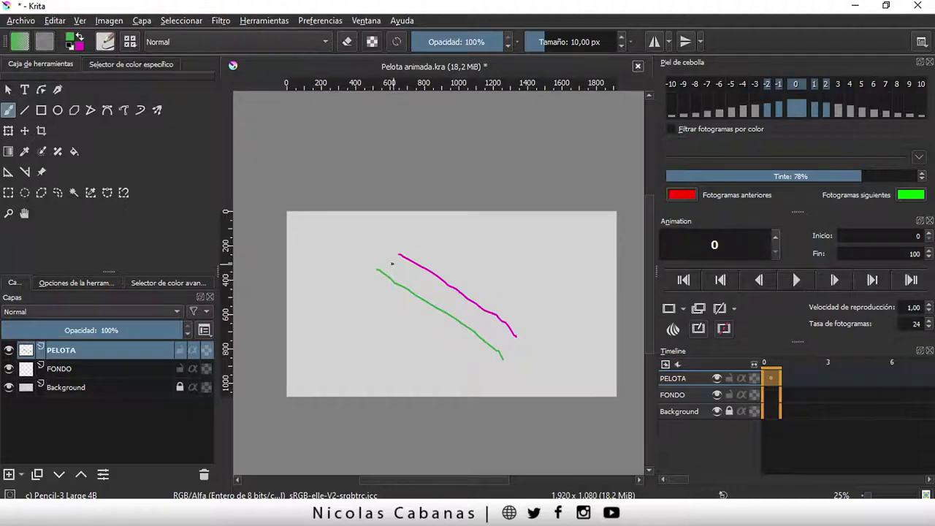
key("plus")
key("plus")
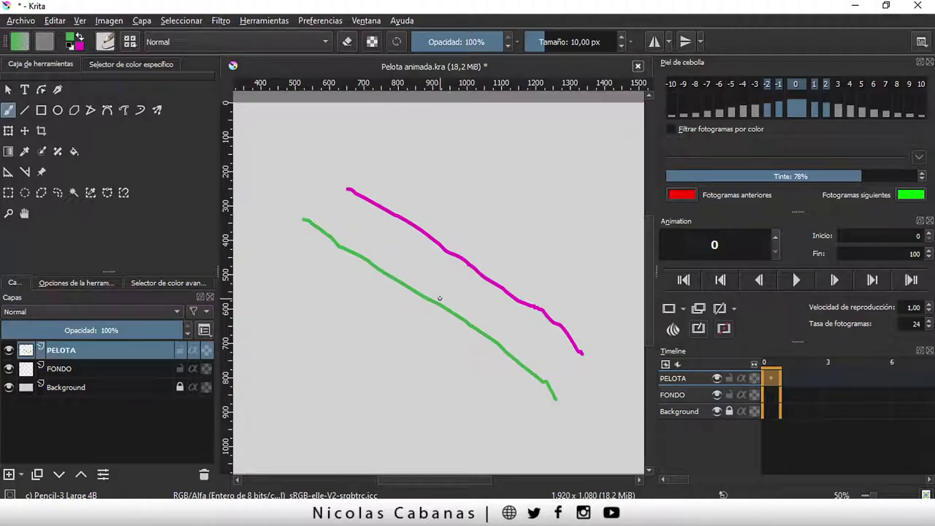
Undo the green stroke with Editar > Deshacer.
left_click(55, 21)
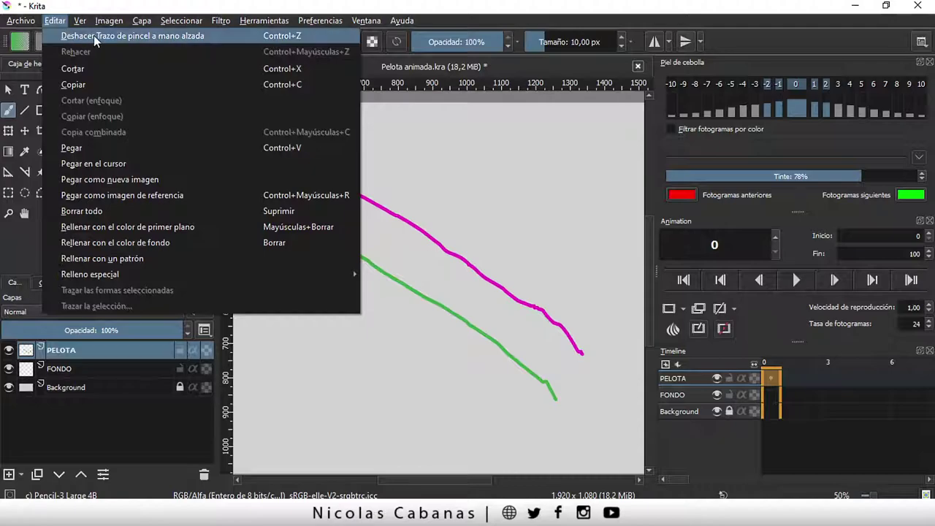
left_click(66, 38)
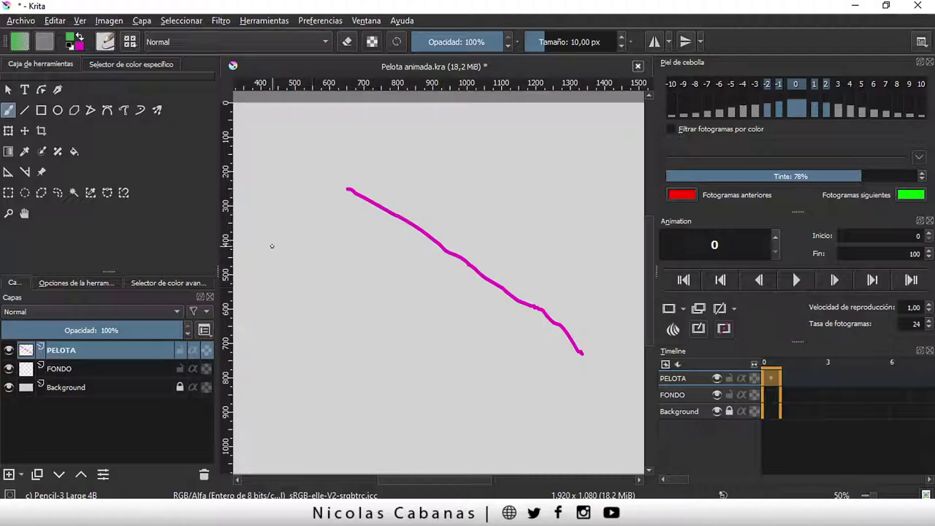
Freehand-select the upper end of the magenta line and delete it.
left_click(58, 193)
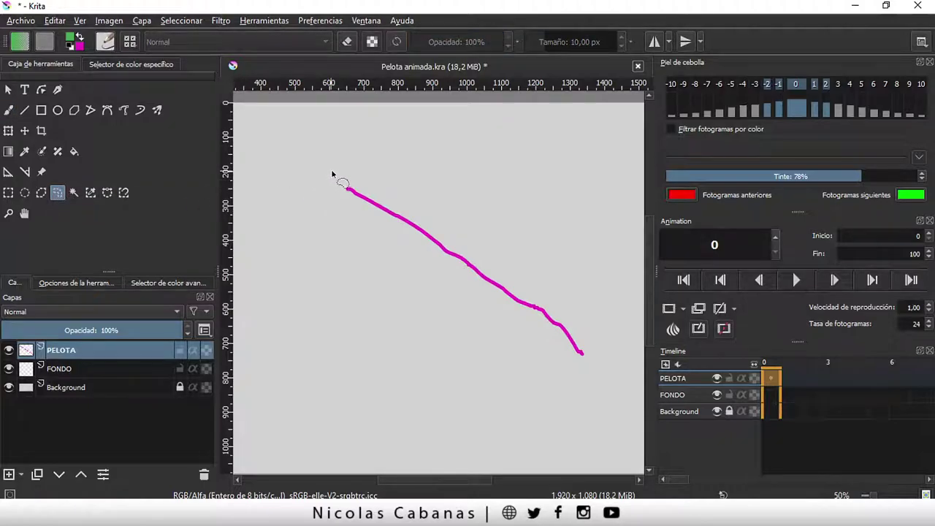
left_click_drag(329, 173, 329, 212)
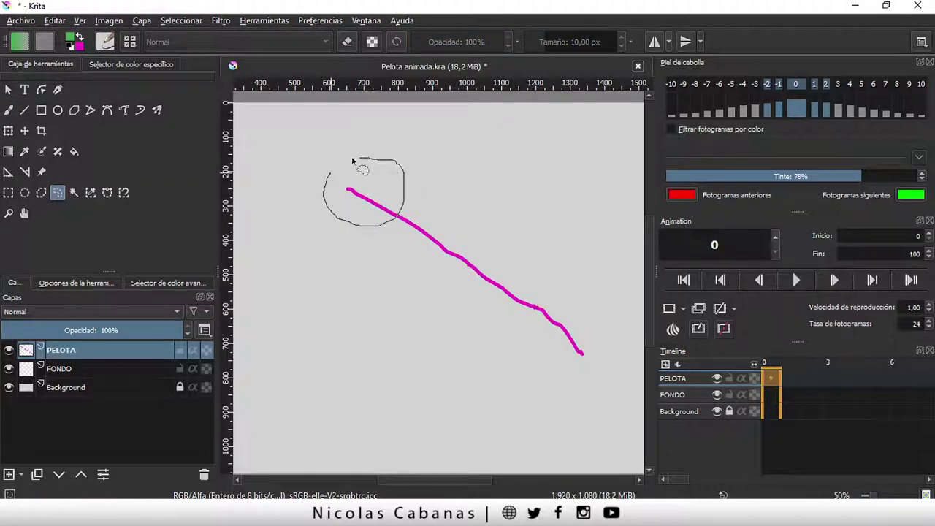
left_click_drag(382, 225, 328, 164)
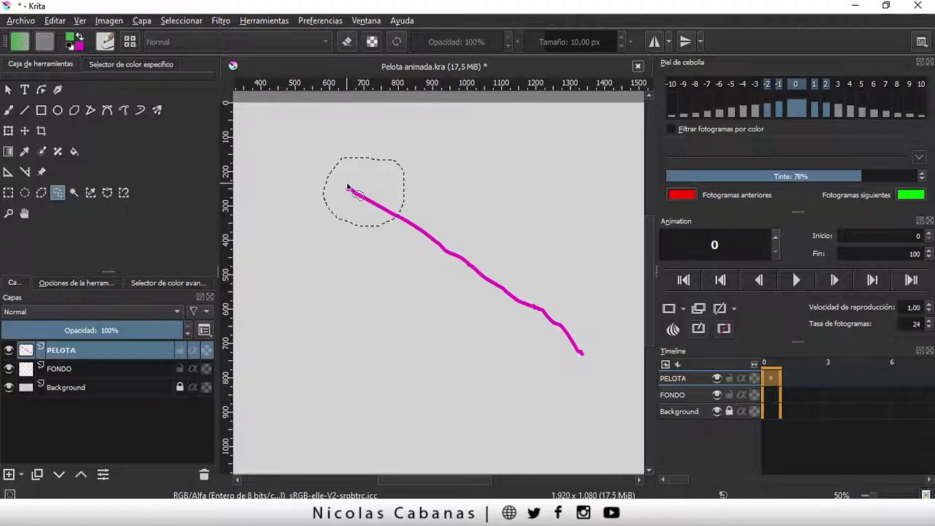
key("Delete")
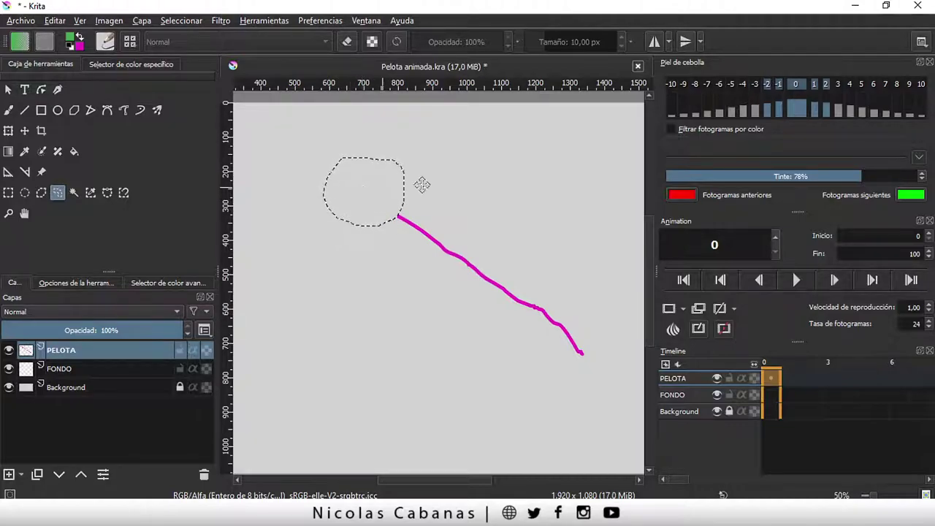
Draw two trial freehand selections above the line and clear each one.
left_click(483, 183)
left_click(191, 22)
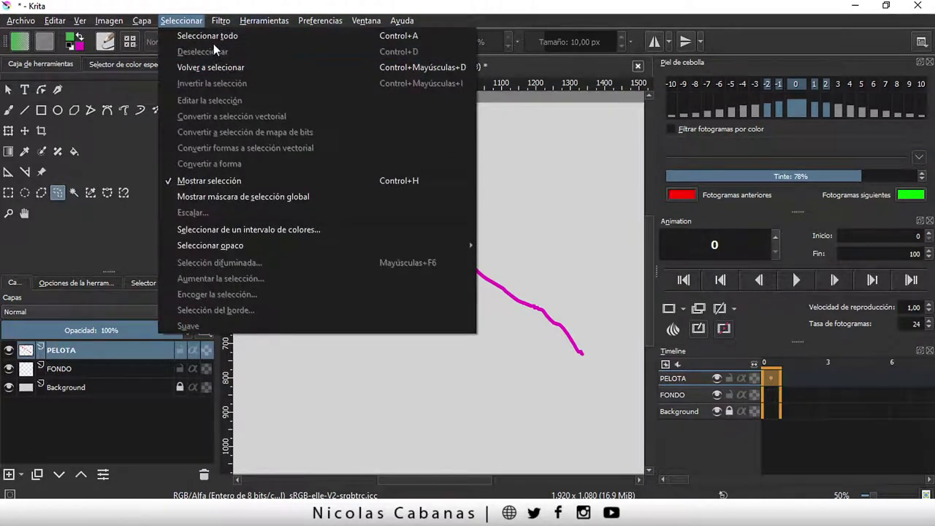
left_click(605, 215)
left_click_drag(486, 174, 504, 165)
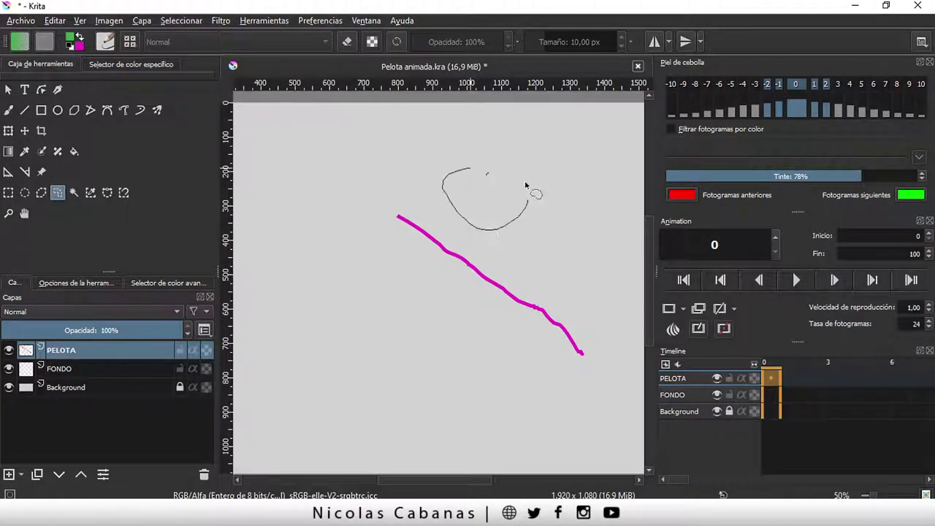
left_click(183, 20)
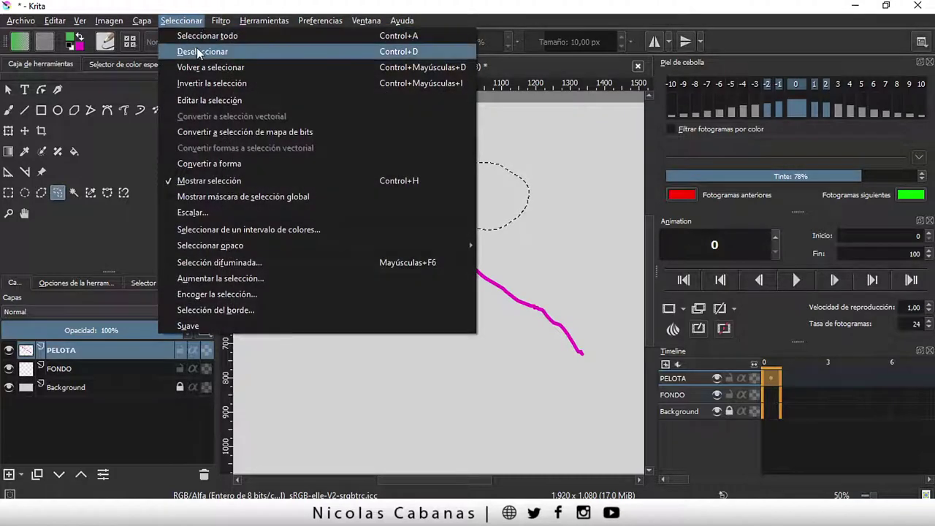
left_click(197, 47)
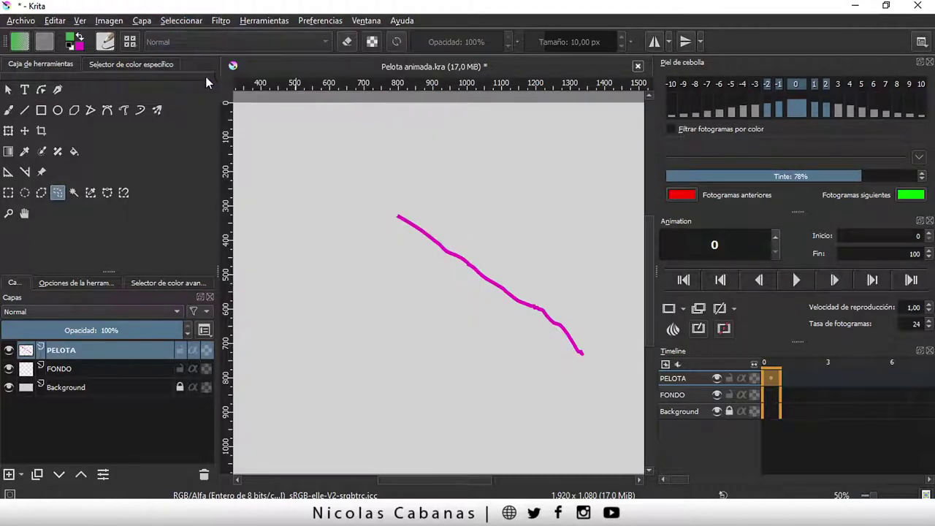
left_click_drag(365, 157, 296, 140)
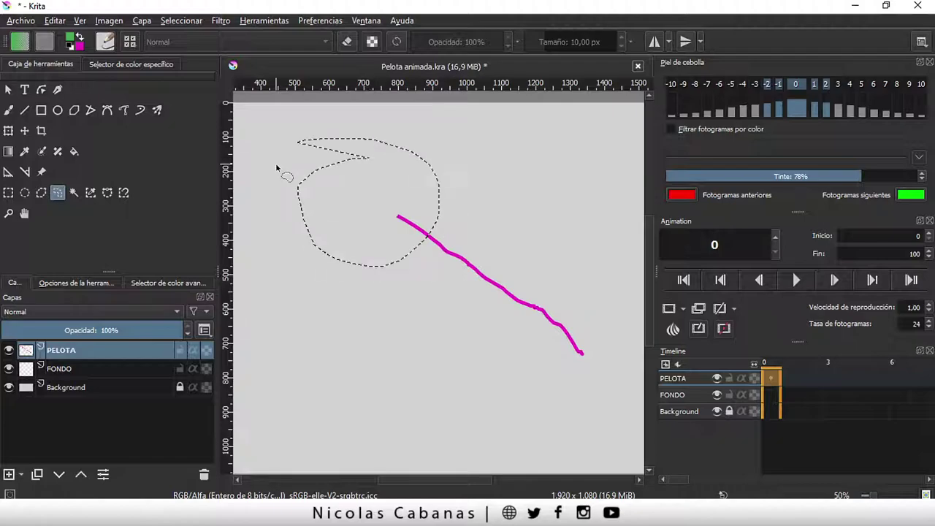
left_click(181, 21)
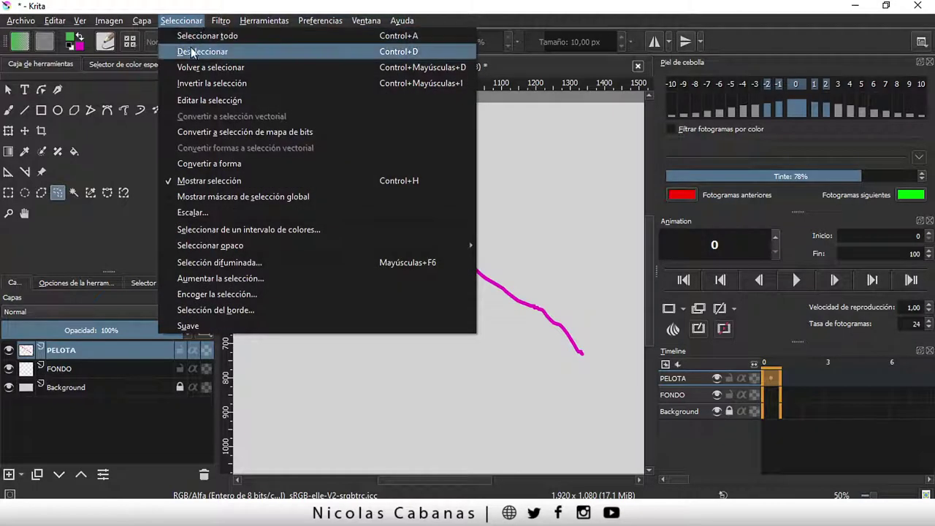
left_click(219, 52)
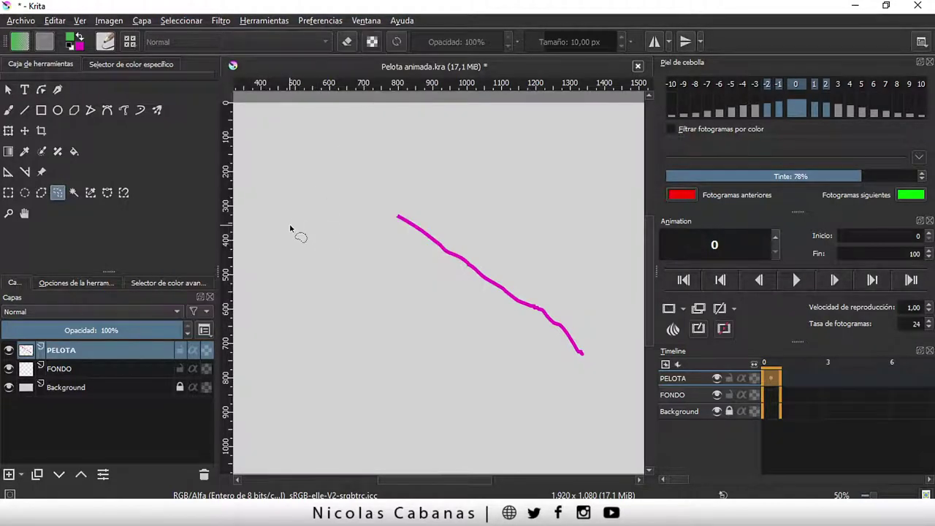
Outline the line's top end once more, clear the selection, and return to the Freehand Brush.
scroll(504, 299, "down", 1)
scroll(544, 329, "up", 1)
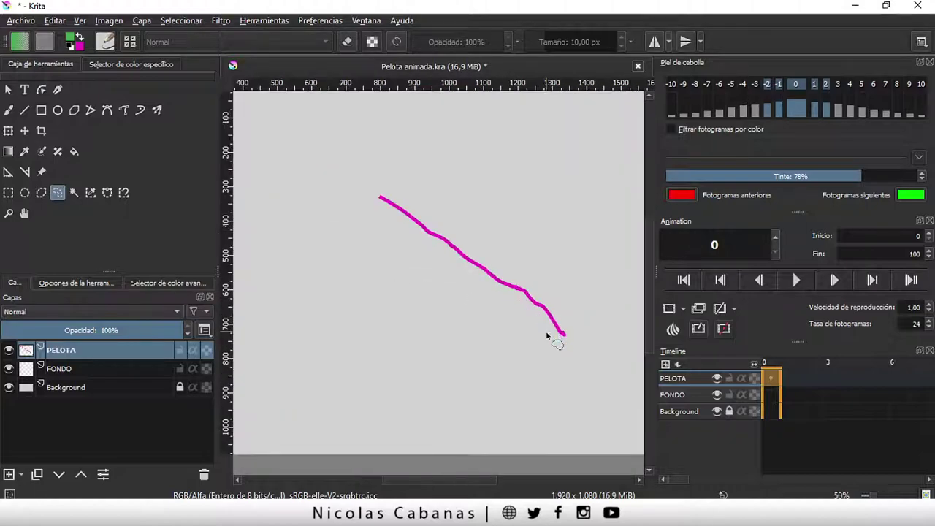
scroll(555, 340, "down", 1)
left_click_drag(449, 480, 458, 476)
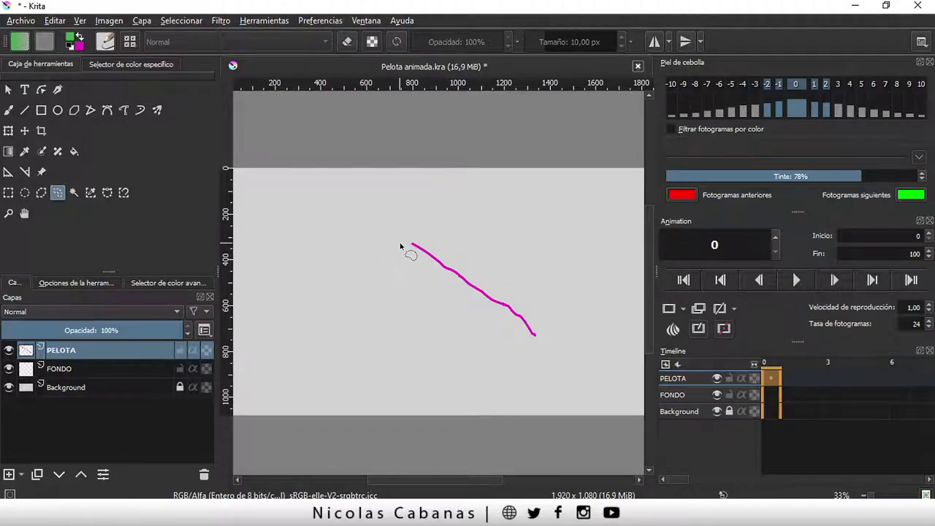
left_click(57, 21)
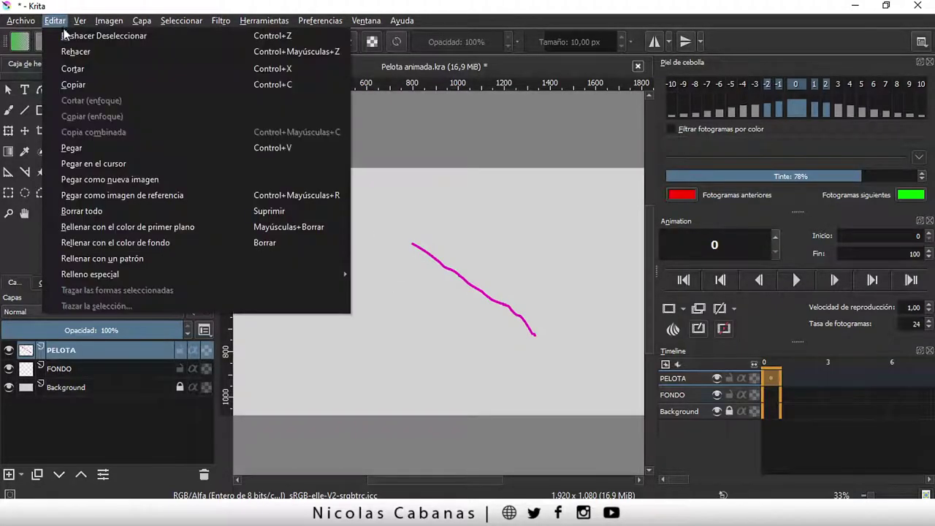
left_click(79, 20)
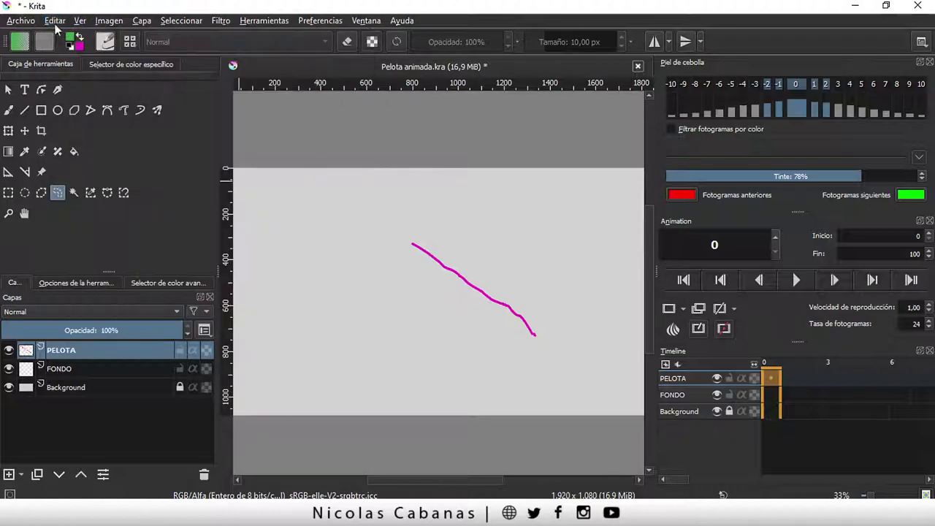
left_click(58, 193)
left_click_drag(428, 205, 398, 218)
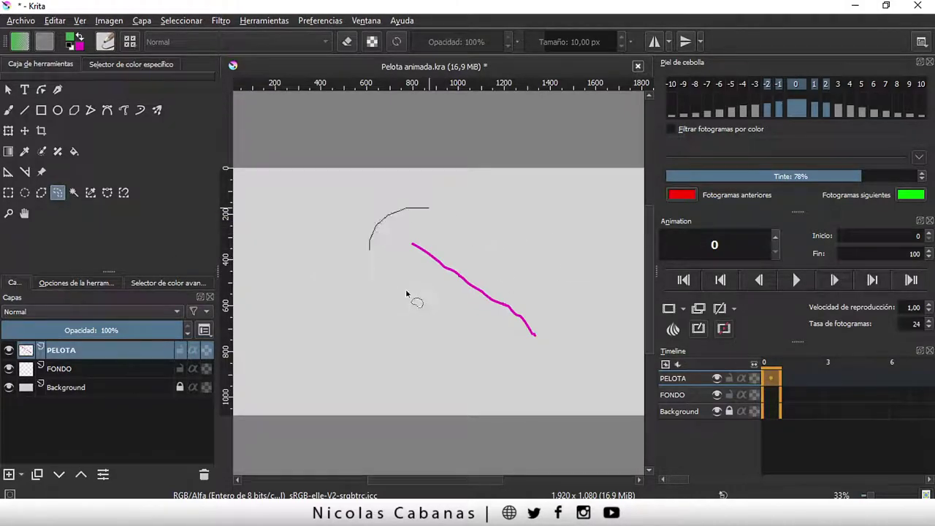
left_click(344, 212)
left_click(8, 112)
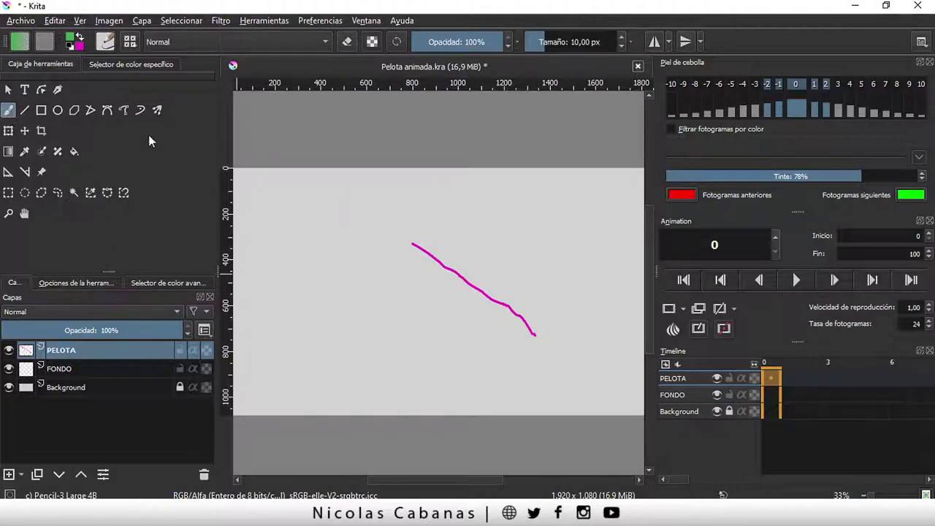
Undo the selection changes, the erase and the pink stroke with repeated Editar > Deshacer.
left_click(55, 21)
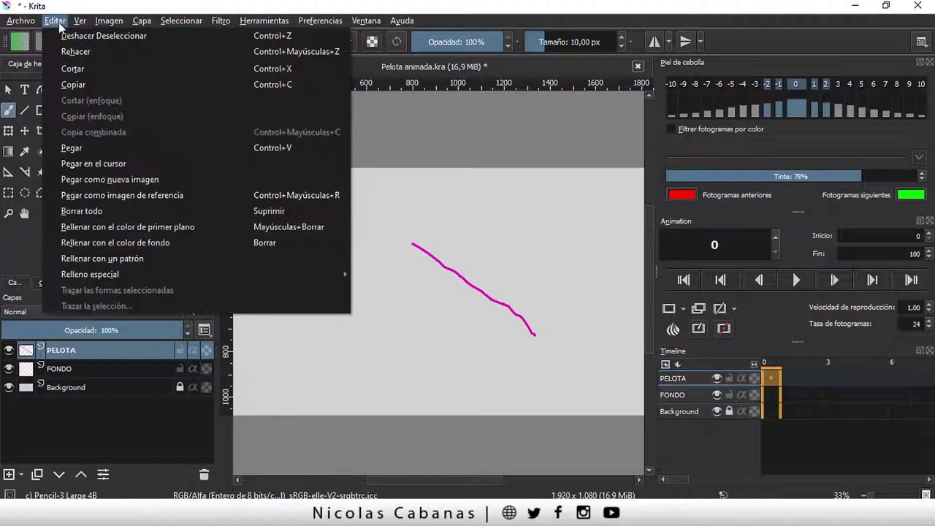
left_click(55, 20)
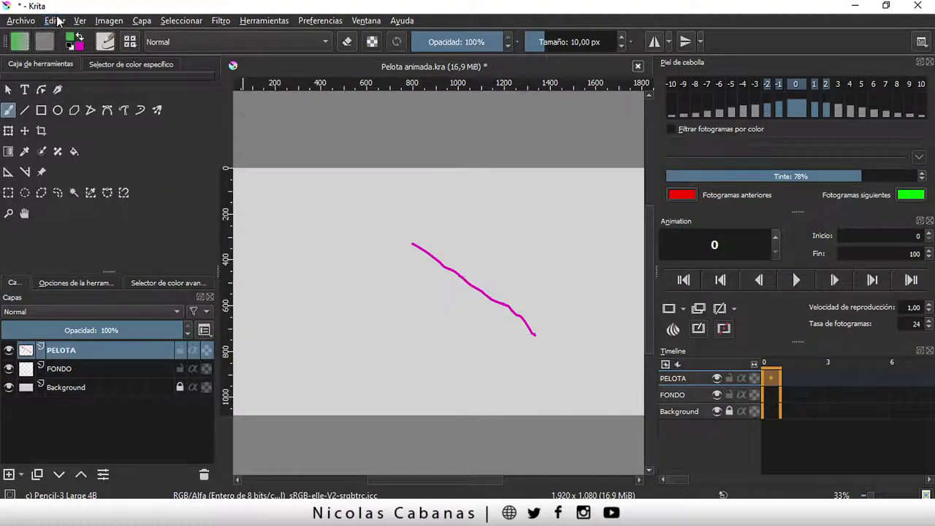
left_click(56, 20)
left_click(56, 21)
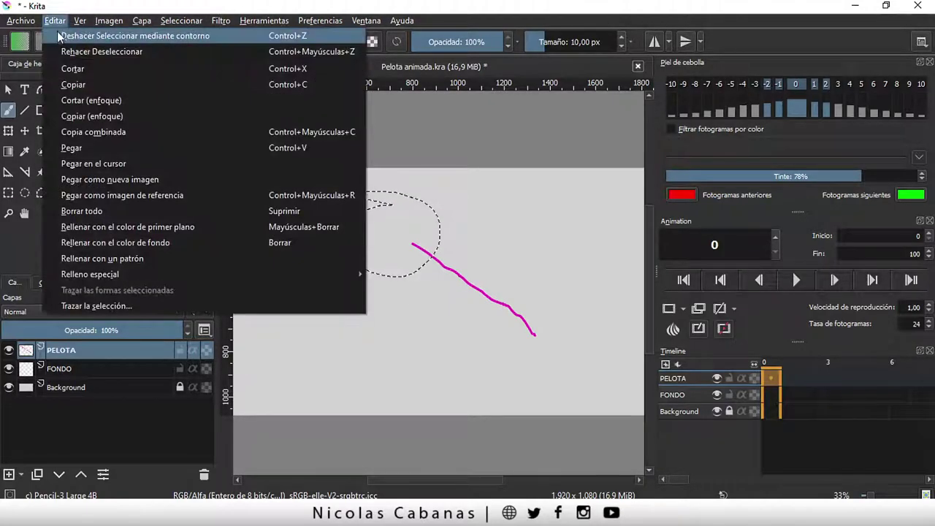
left_click(60, 34)
left_click(59, 33)
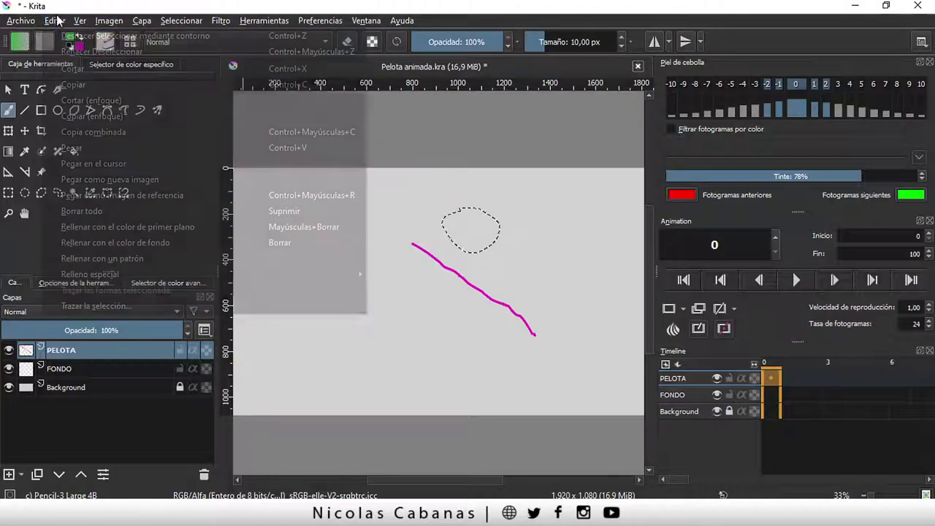
left_click(59, 33)
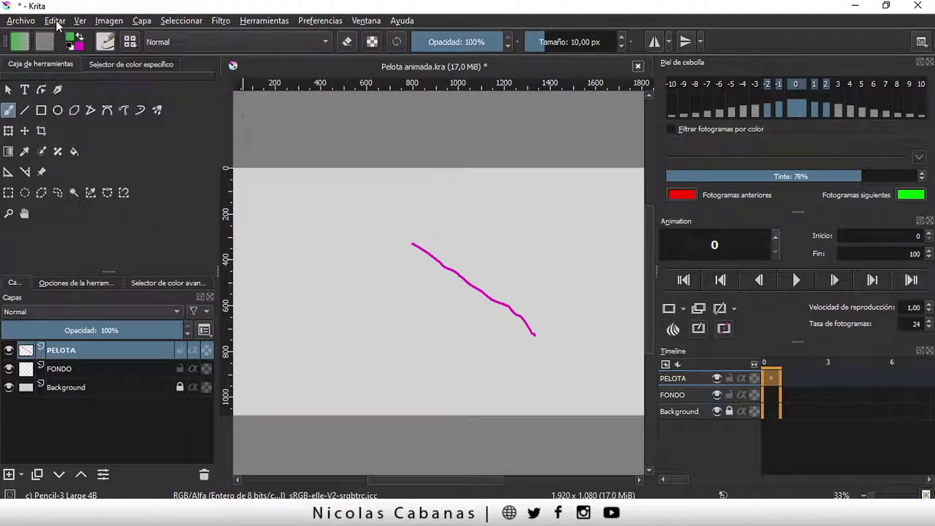
left_click(55, 20)
left_click(56, 20)
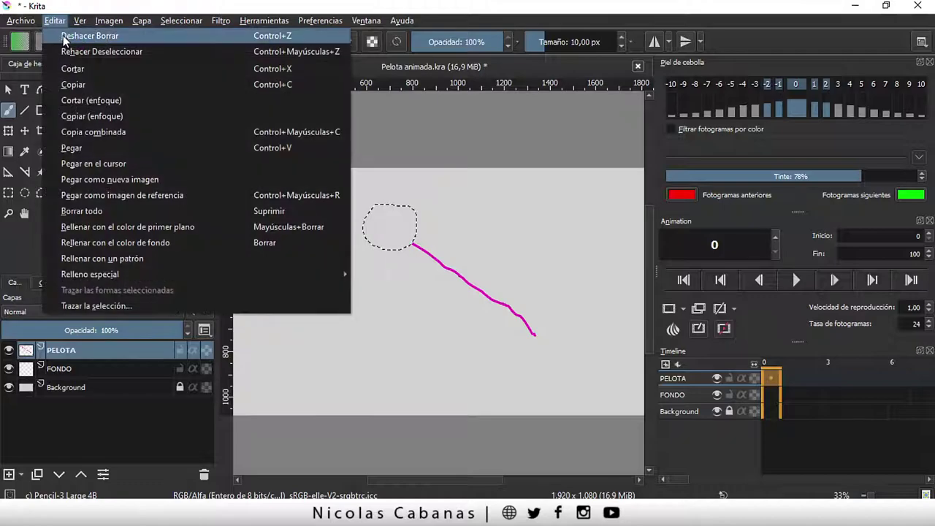
left_click(63, 34)
left_click(63, 34)
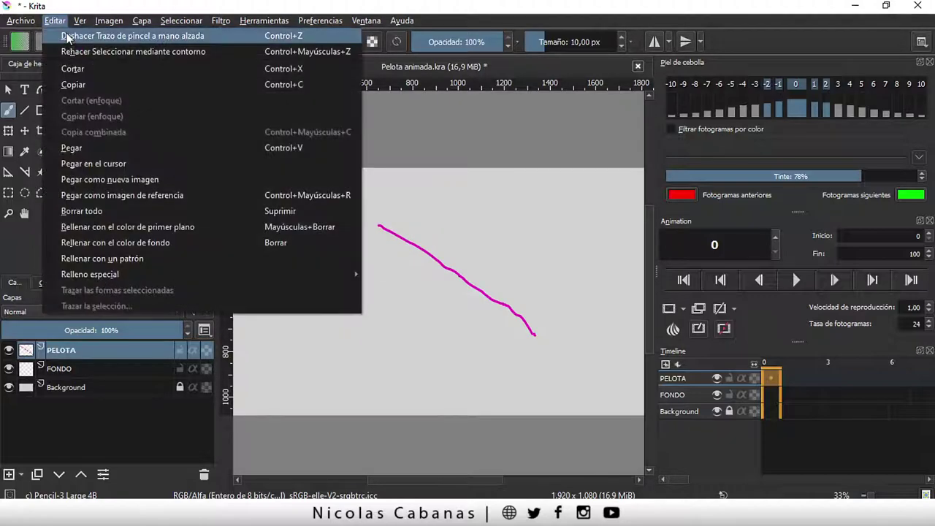
left_click(62, 34)
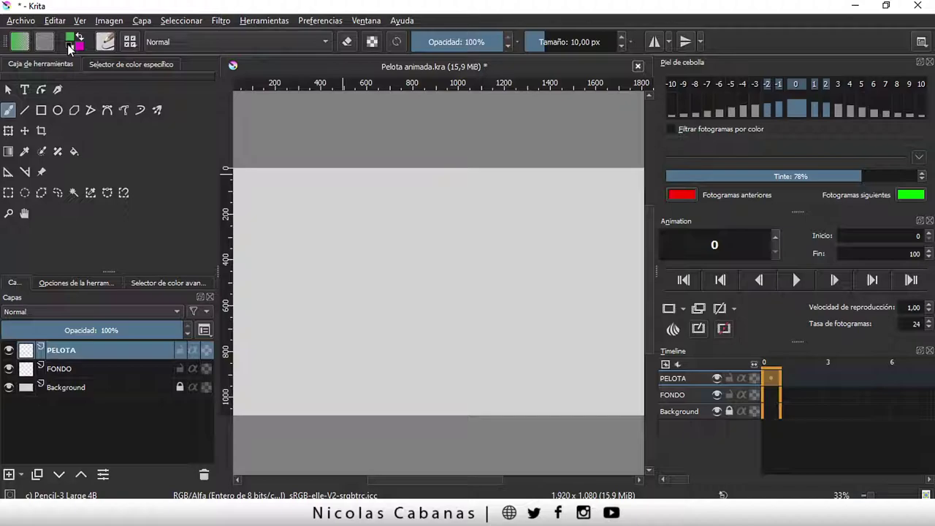
Reset the colours to black and white, then scrub the timeline to frame 3 and back to 0.
left_click(71, 45)
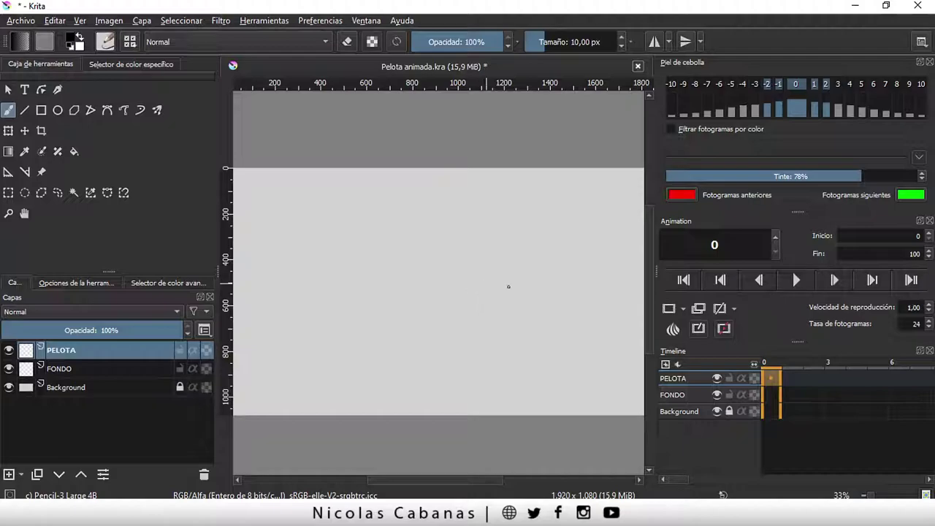
mouse_move(796, 380)
left_mouse_down()
mouse_move(829, 380)
mouse_move(776, 385)
mouse_move(776, 364)
left_mouse_up()
left_click_drag(780, 376, 775, 375)
Set the current frame to 0 and step between frames 0 and 1 on the timeline.
left_click(674, 237)
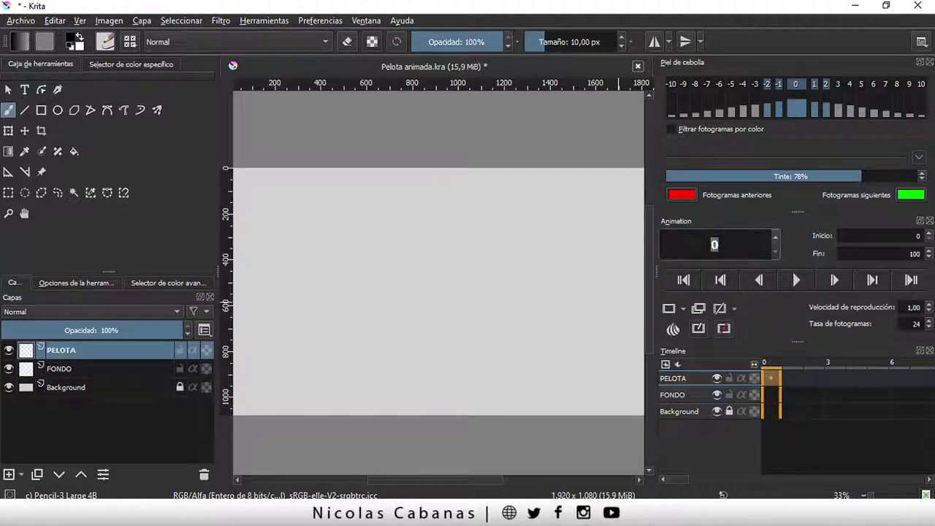
type("0")
key("Return")
left_click(791, 378)
left_click(807, 383)
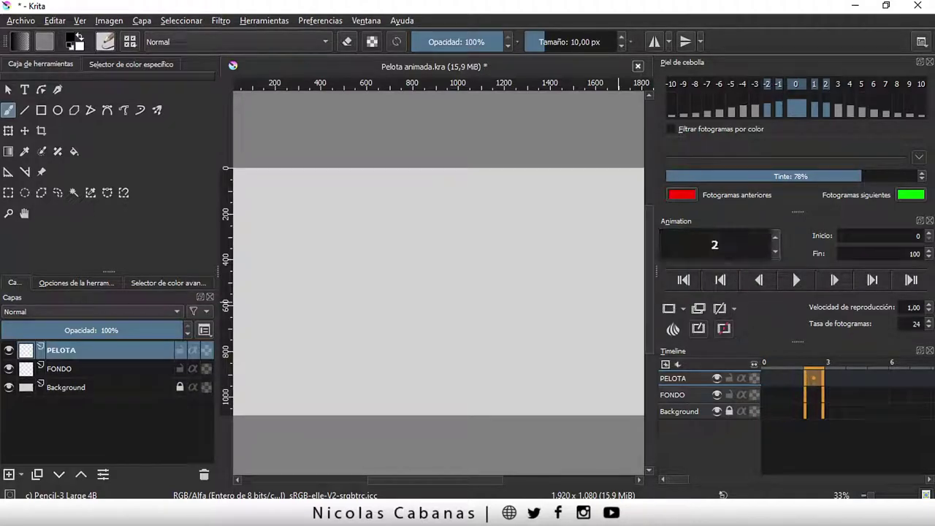
left_click(765, 375)
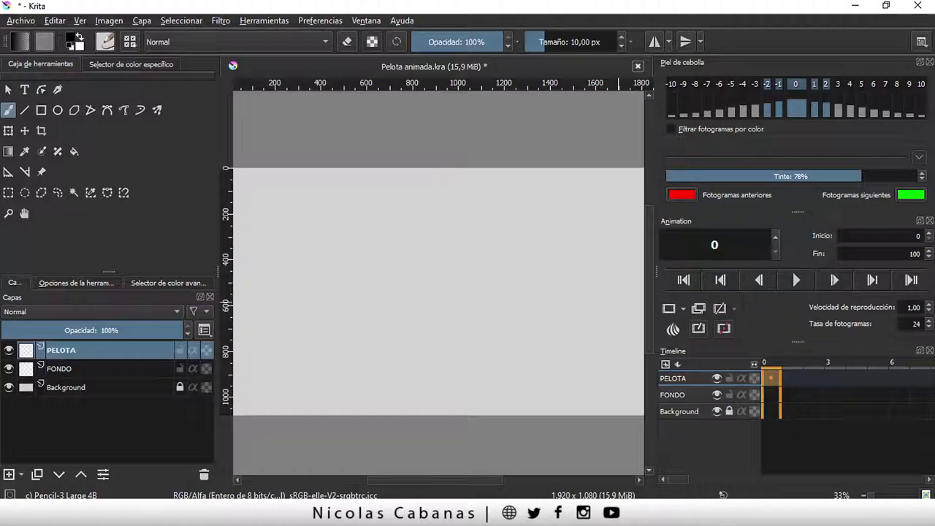
Change the animation's Fin (end) frame from 100 to 12.
left_click(868, 235)
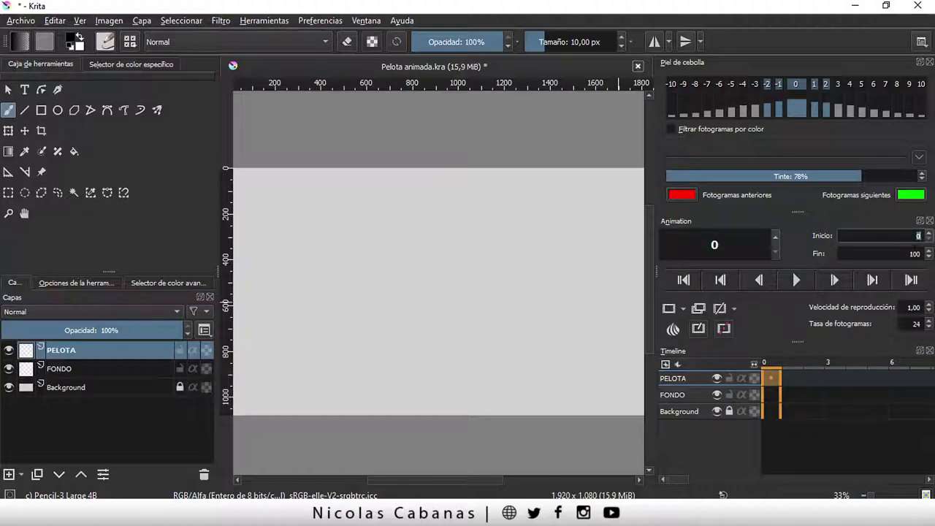
key("Tab")
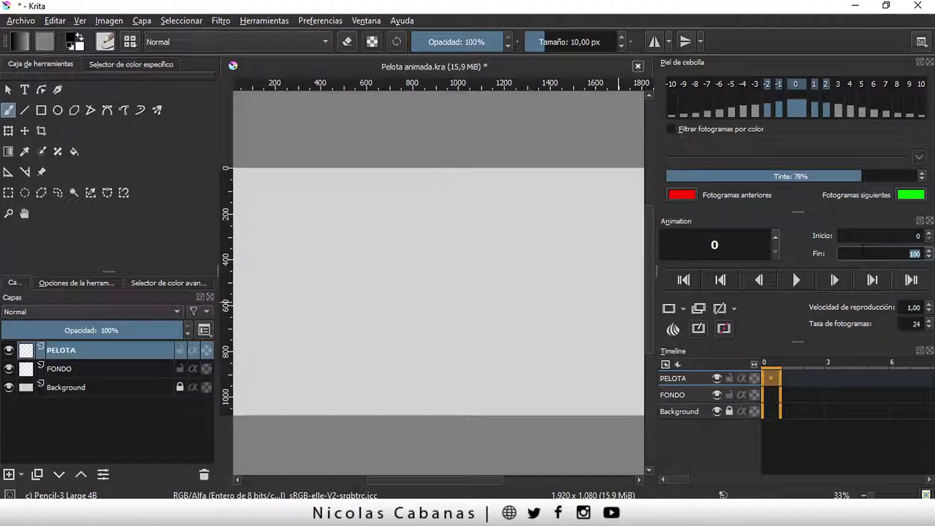
type("12")
key("Return")
left_click_drag(793, 380, 831, 379)
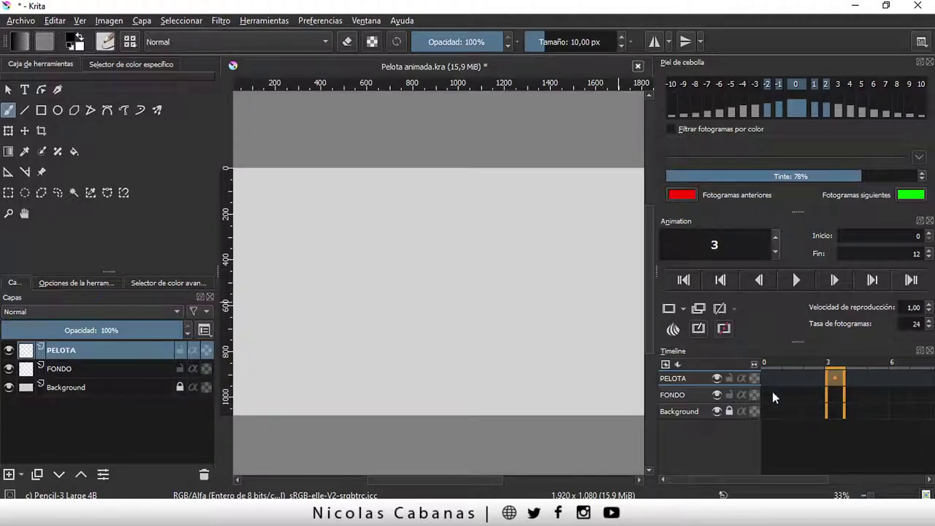
left_click(770, 380)
left_click(791, 383)
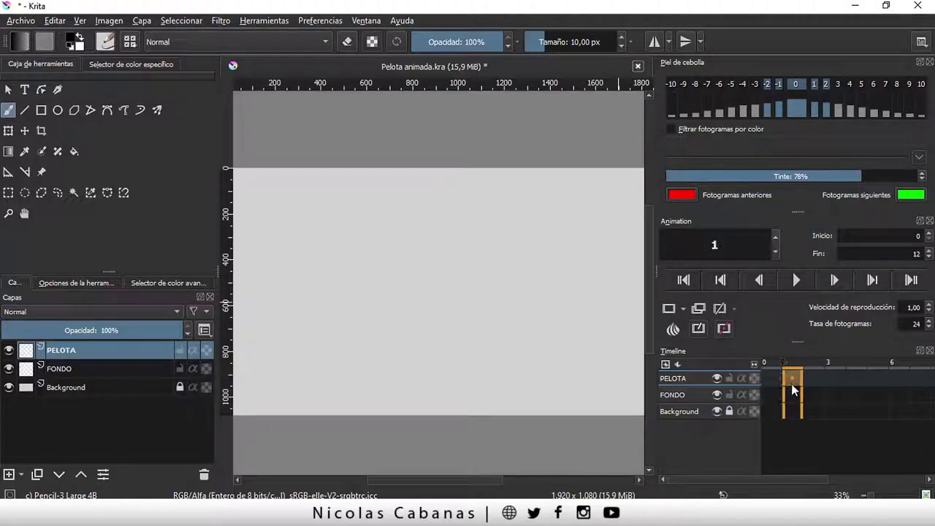
left_click(777, 381)
left_click(810, 380)
left_click_drag(783, 479, 882, 476)
left_click(922, 380)
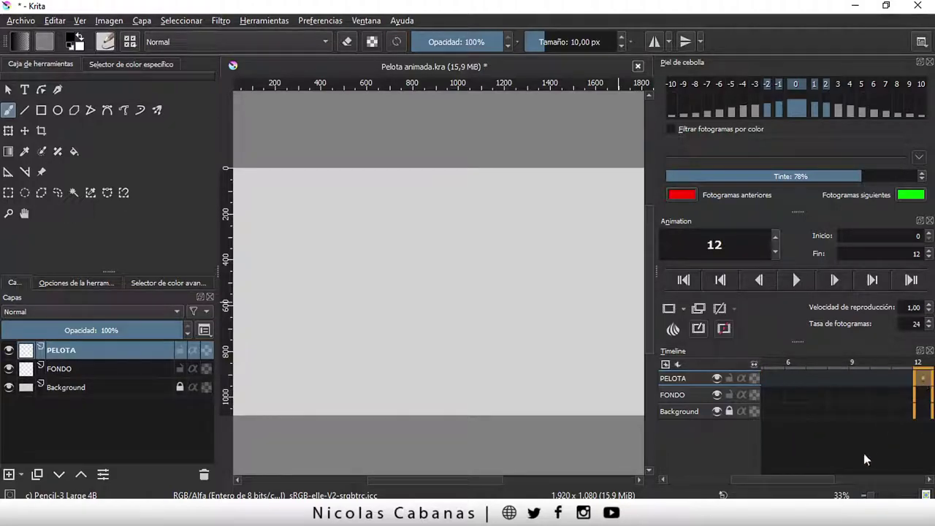
double_click(905, 254)
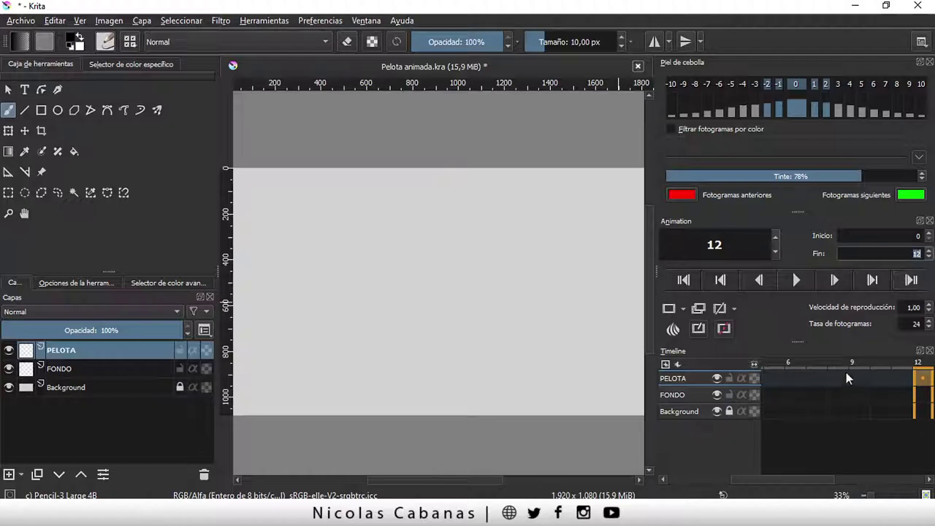
mouse_move(817, 479)
left_mouse_down()
mouse_move(897, 478)
mouse_move(797, 475)
mouse_move(854, 469)
mouse_move(861, 430)
left_mouse_up()
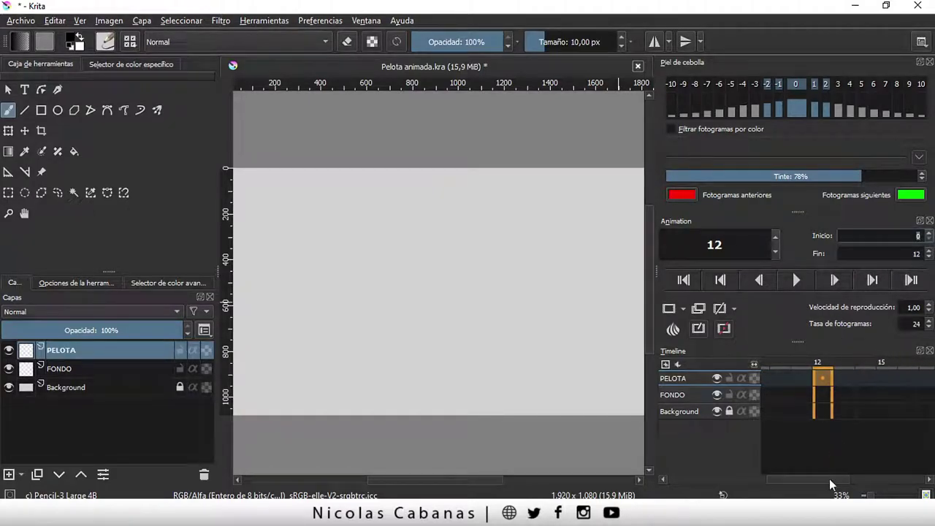
mouse_move(829, 478)
left_mouse_down()
mouse_move(912, 480)
mouse_move(774, 474)
mouse_move(809, 478)
mouse_move(839, 428)
left_mouse_up()
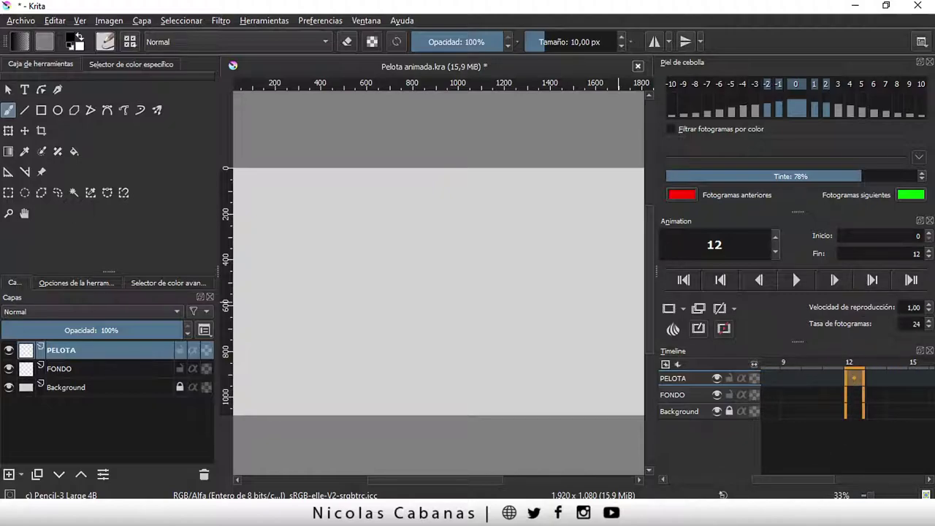
double_click(915, 253)
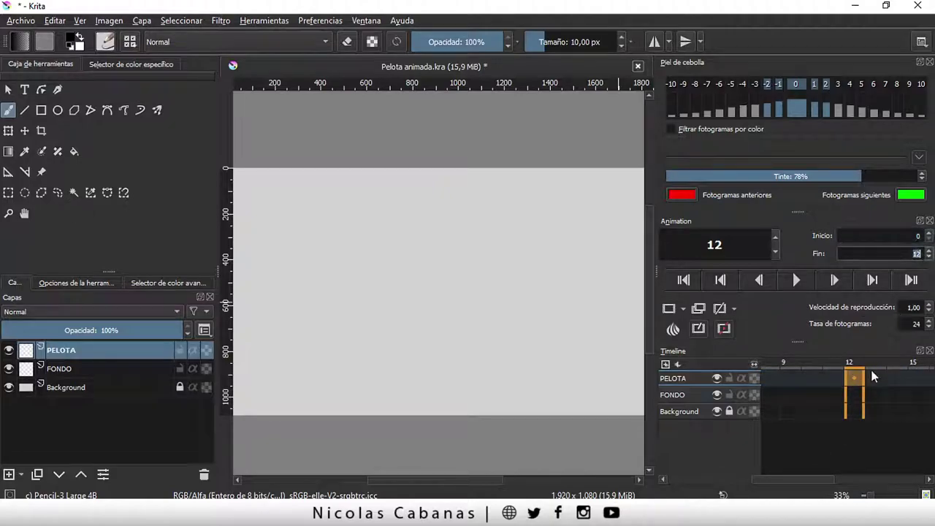
left_click_drag(788, 479, 715, 470)
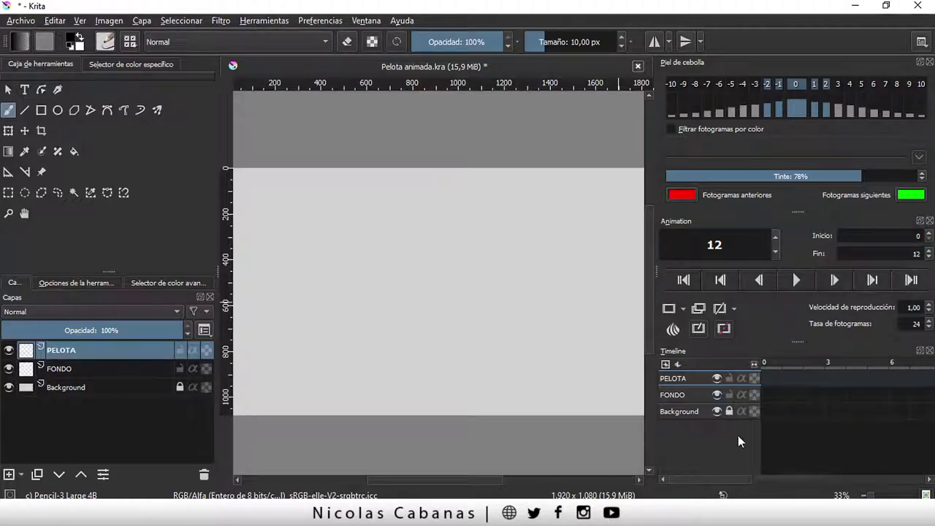
left_click(773, 371)
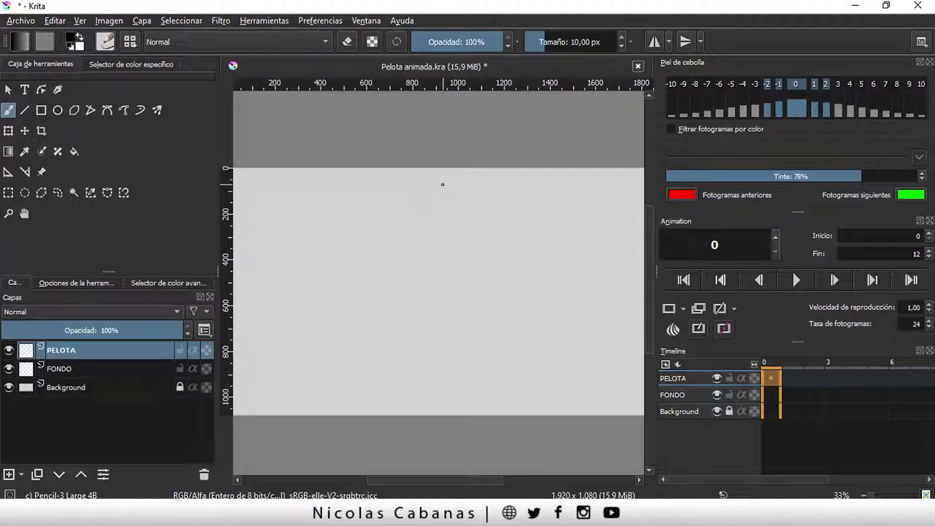
Draw a black ball circle near the top centre of frame 0, checking frame 6 too.
mouse_move(438, 180)
left_mouse_down()
mouse_move(415, 211)
mouse_move(442, 222)
mouse_move(463, 203)
mouse_move(437, 178)
left_mouse_up()
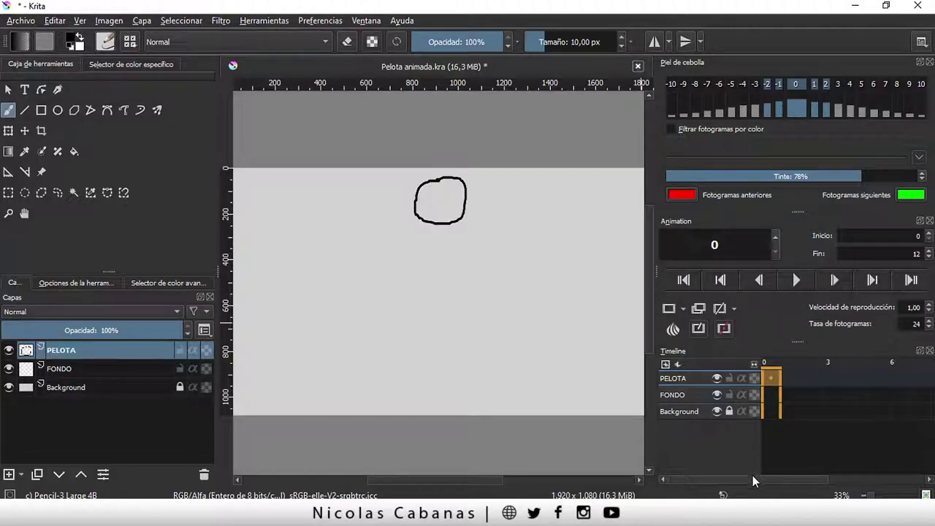
mouse_move(748, 477)
left_mouse_down()
mouse_move(861, 473)
mouse_move(710, 480)
mouse_move(860, 476)
mouse_move(802, 475)
left_mouse_up()
left_click(825, 380)
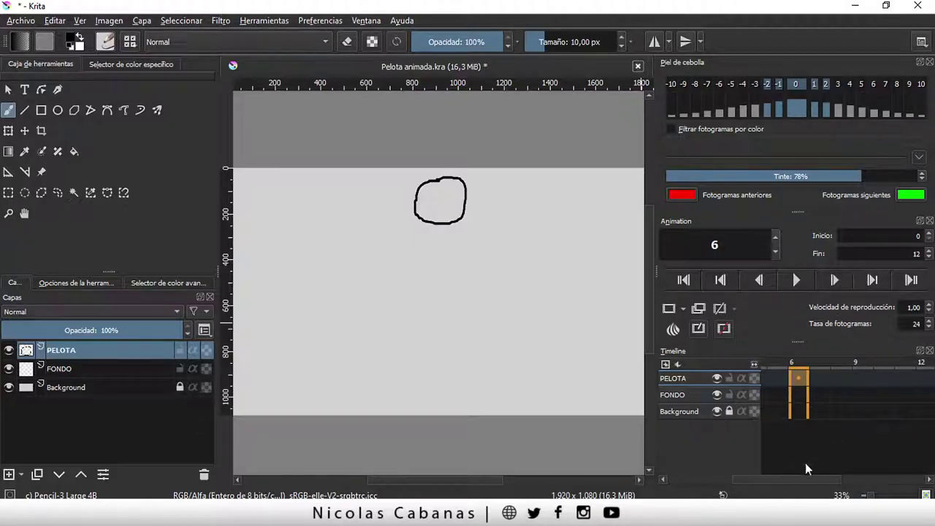
left_click_drag(787, 479, 716, 480)
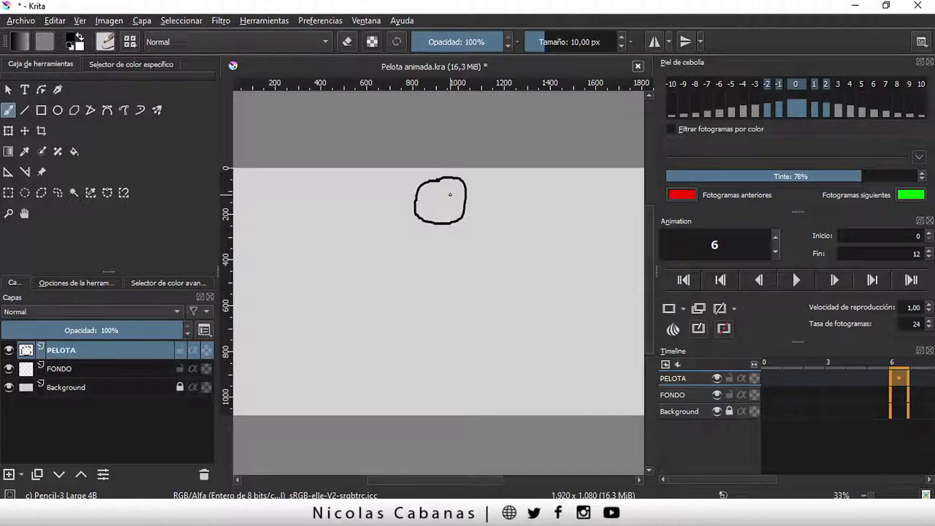
left_click(770, 377)
Copy frame 0's ball drawing to the clipboard with Copiar en el portapapeles.
right_click(769, 375)
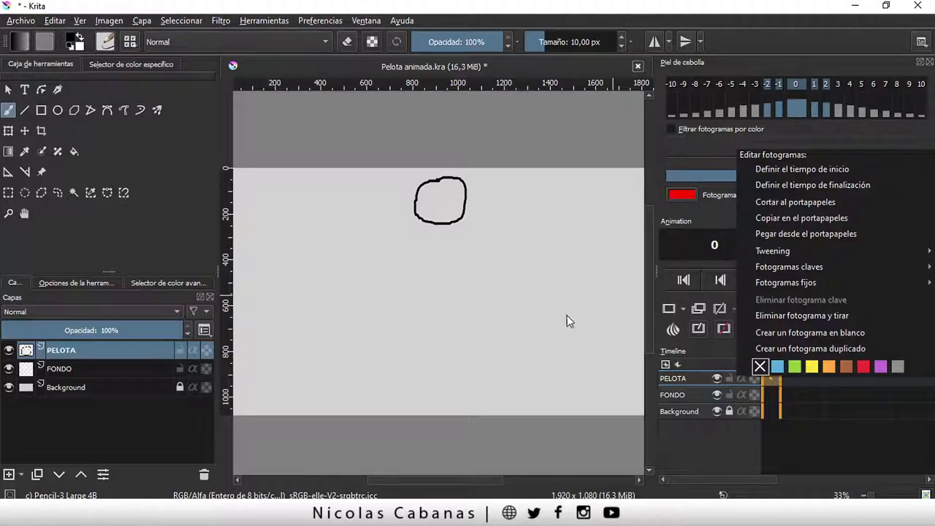
left_click(558, 17)
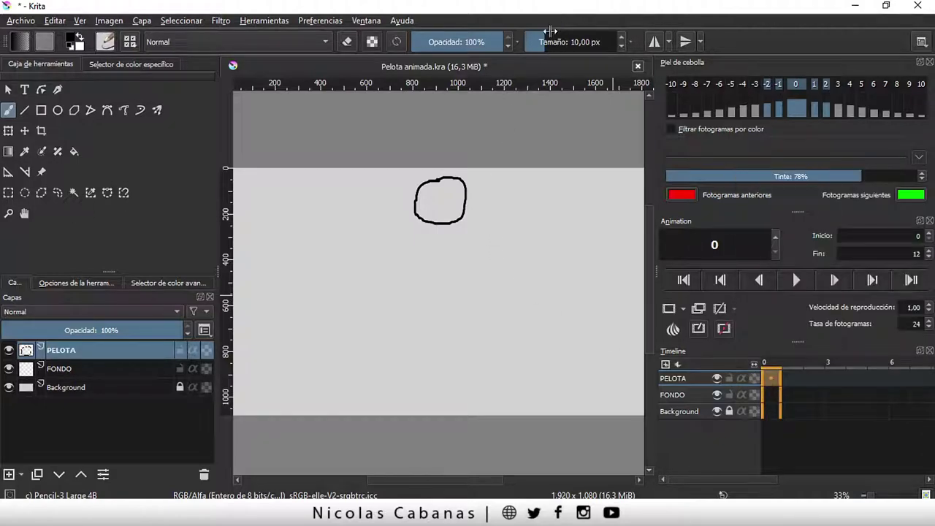
right_click(768, 377)
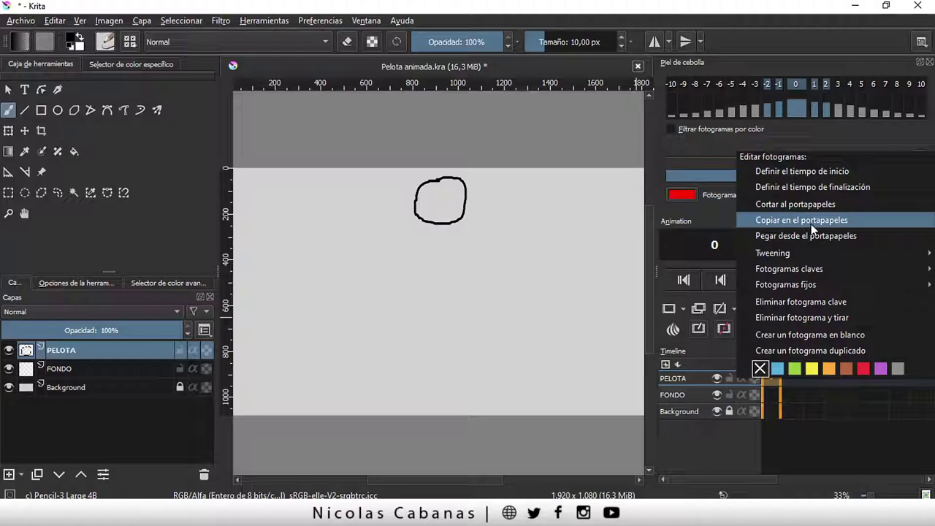
left_click(835, 220)
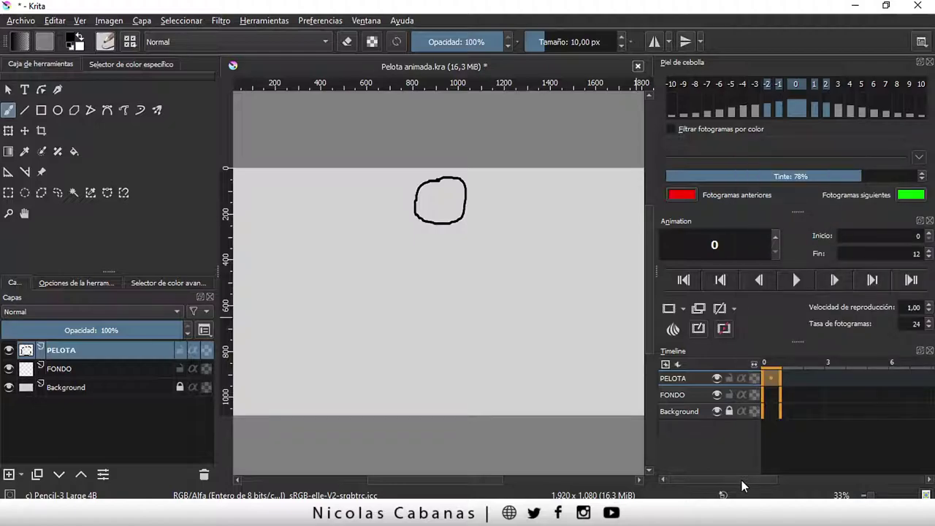
left_click_drag(741, 480, 855, 470)
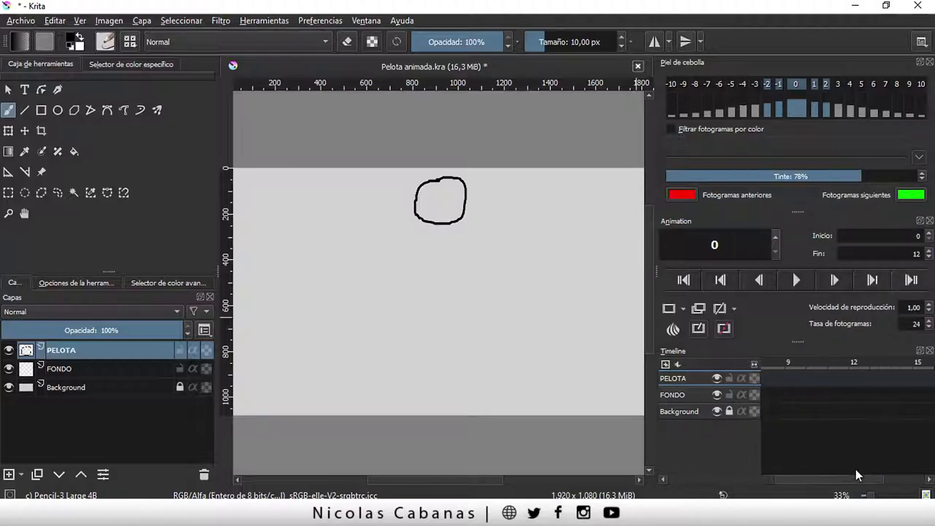
Paste the ball into frame 12 with Pegar desde el portapapeles, then review frames 0, 12 and 6.
left_click(862, 377)
right_click(862, 375)
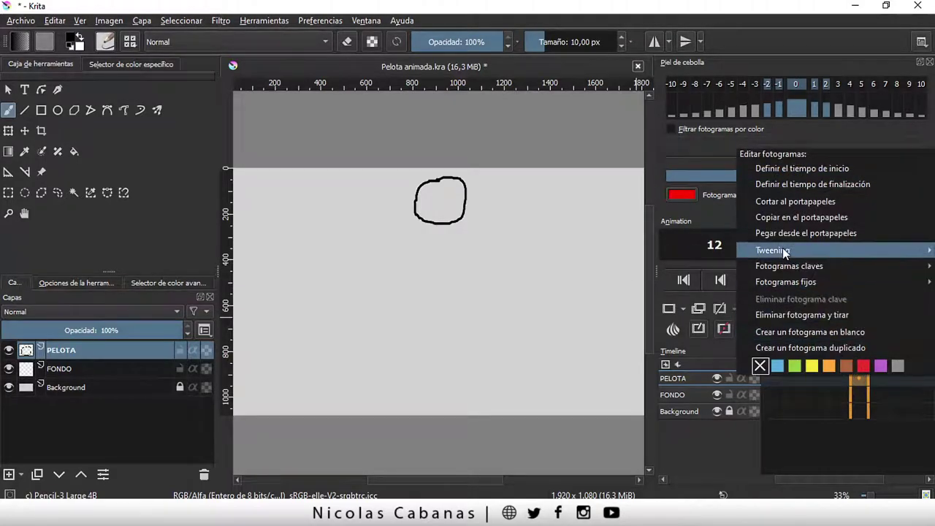
left_click(822, 233)
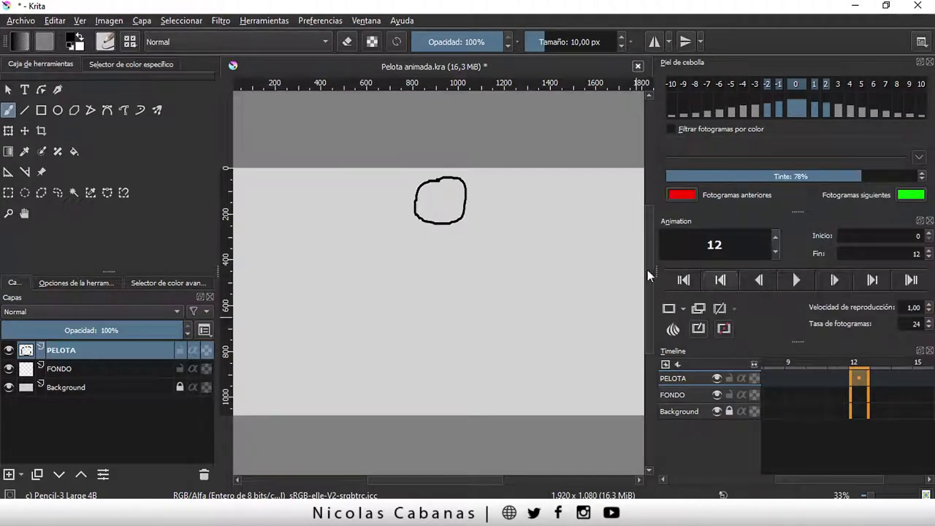
mouse_move(823, 481)
left_mouse_down()
mouse_move(717, 476)
mouse_move(806, 479)
left_mouse_up()
left_click(768, 377)
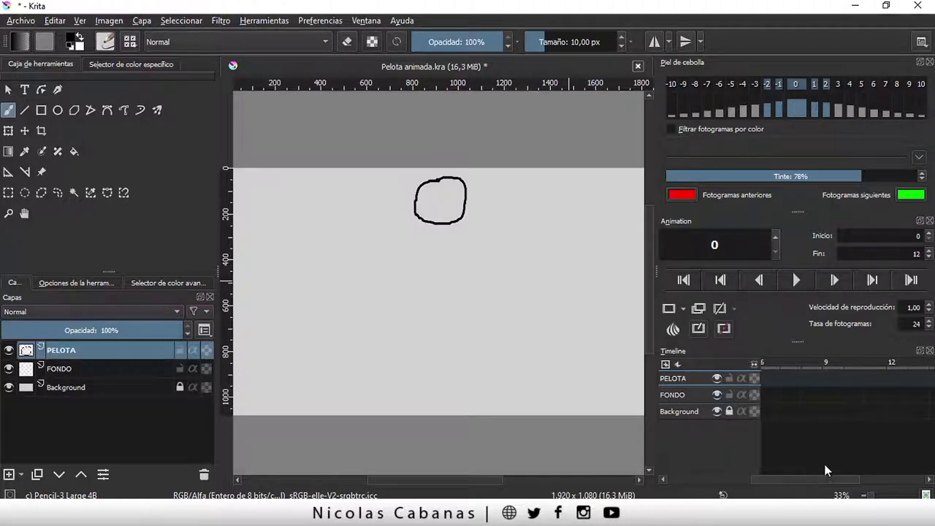
left_click(896, 377)
mouse_move(815, 480)
left_mouse_down()
mouse_move(769, 480)
mouse_move(777, 480)
left_mouse_up()
left_click(818, 378)
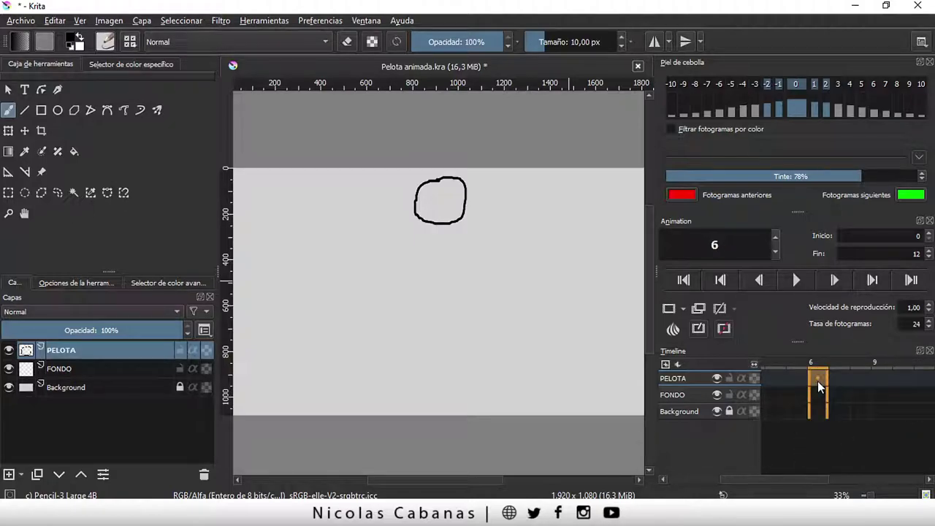
Add a blank keyframe at frame 6 and draw a flattened ball near the canvas bottom.
left_click(669, 309)
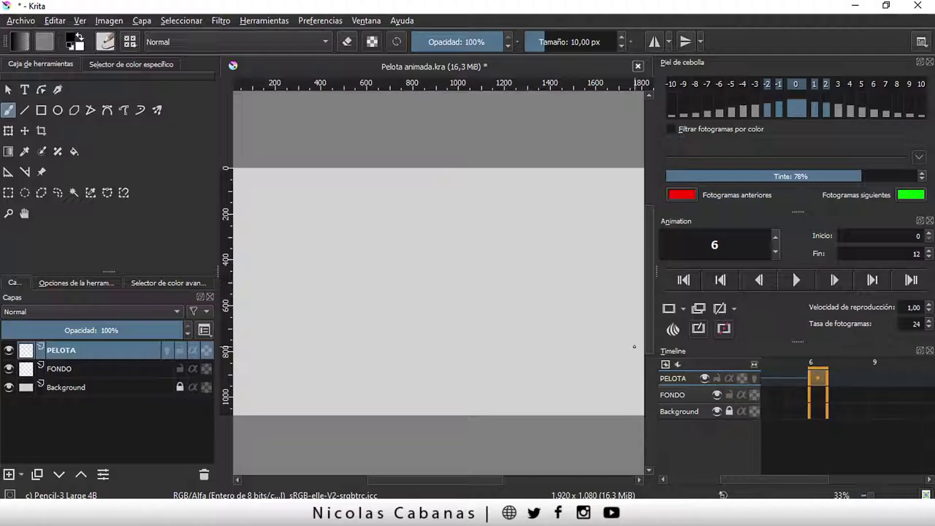
mouse_move(427, 359)
left_mouse_down()
mouse_move(468, 373)
mouse_move(428, 357)
left_mouse_up()
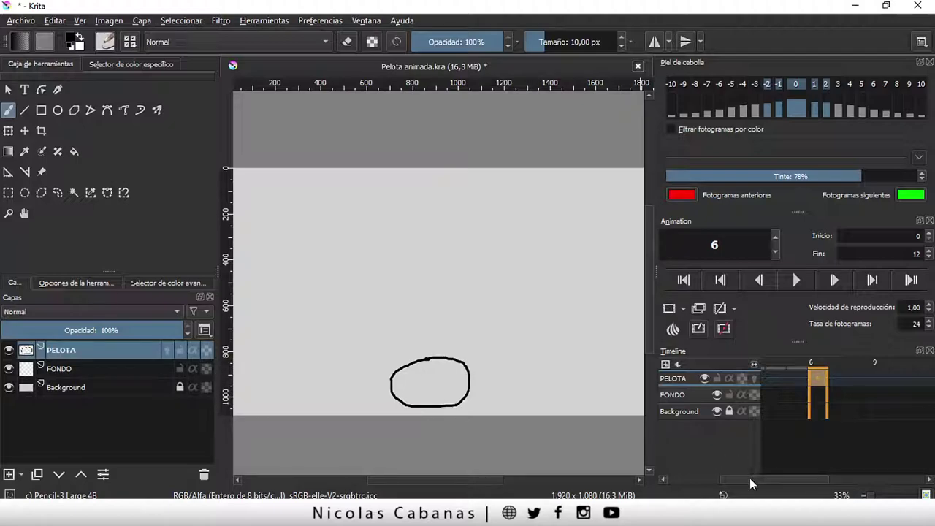
left_click_drag(768, 479, 710, 480)
Look over the ball drawings on frames 0, 6 and 12.
left_click(768, 385)
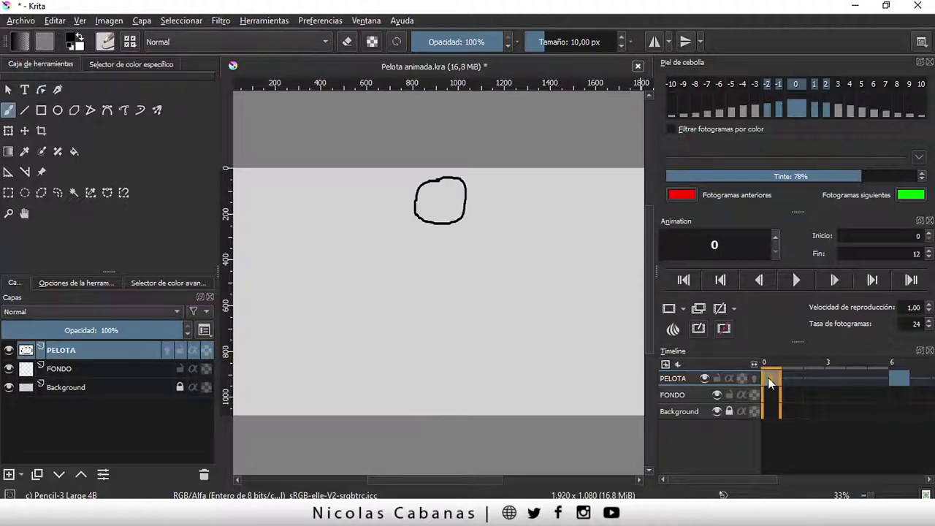
left_click(896, 378)
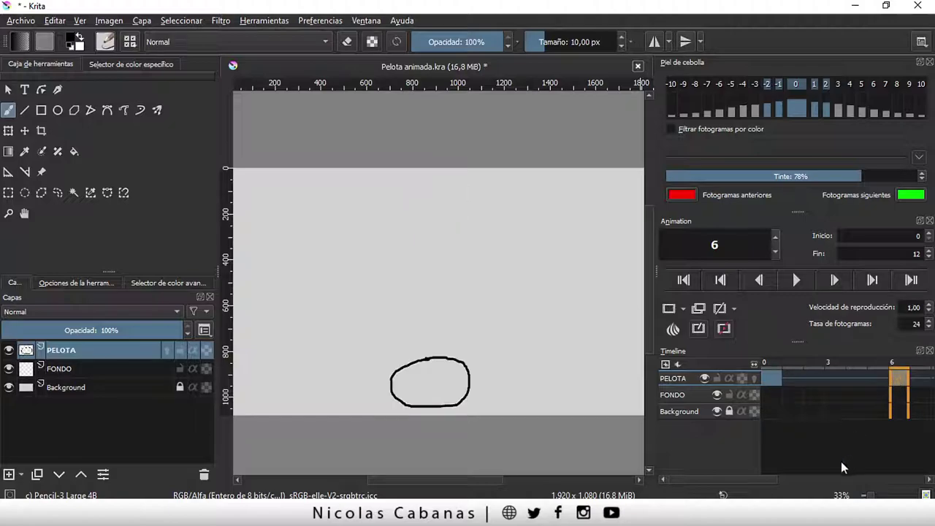
left_click_drag(744, 480, 821, 479)
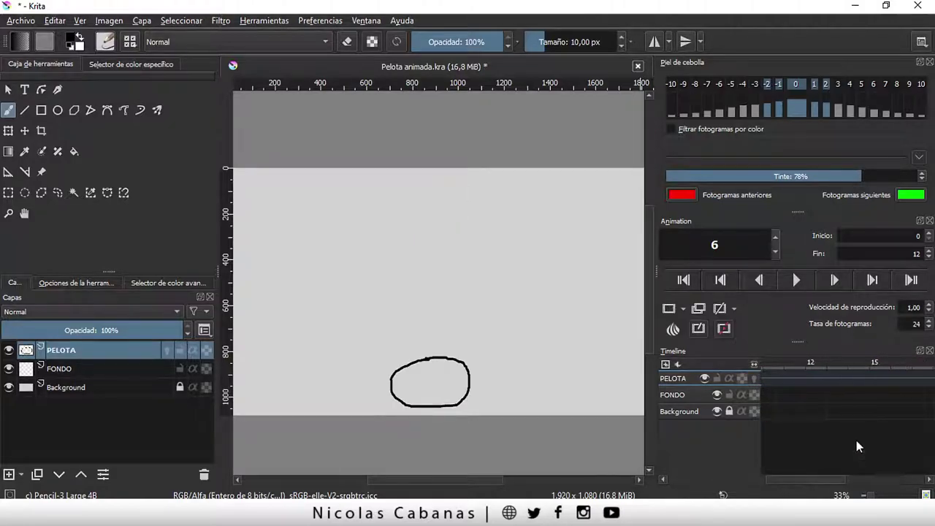
left_click(815, 380)
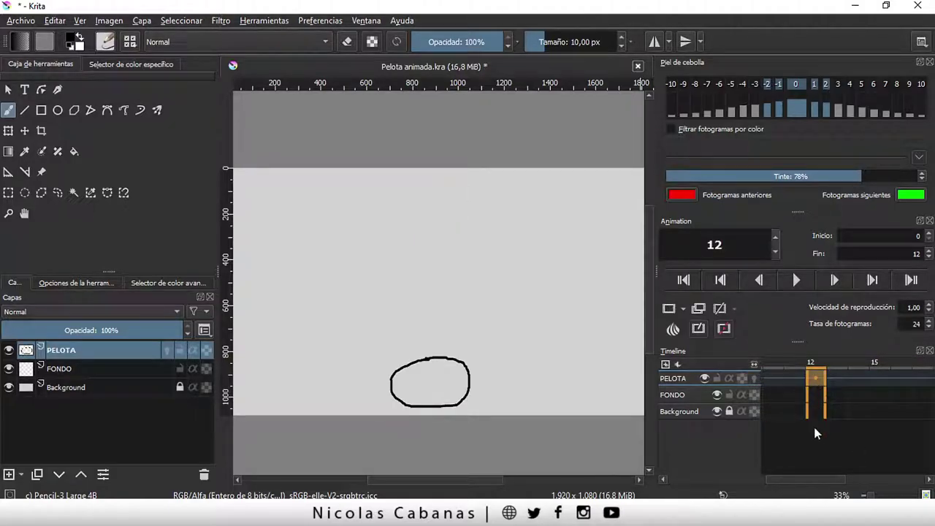
left_click_drag(812, 478, 677, 479)
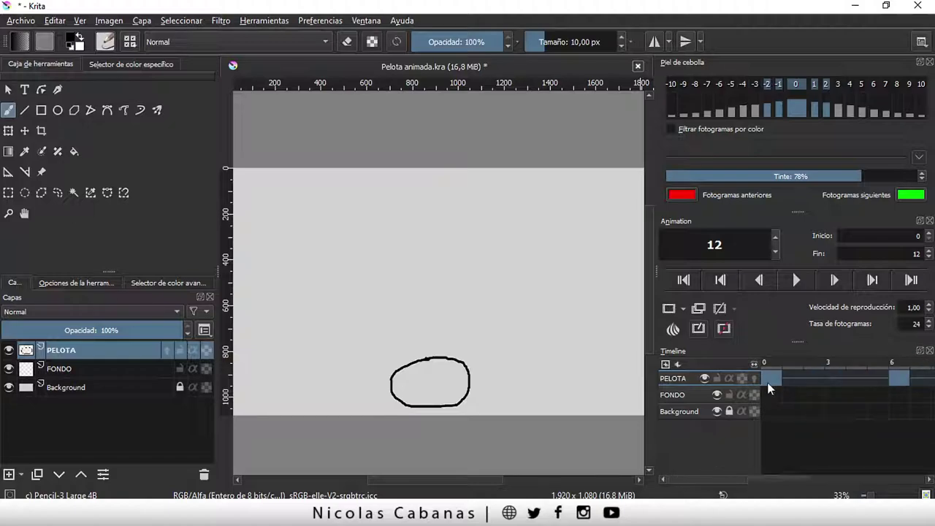
Copy the top ball from frame 0 and paste it into frame 12.
left_click(771, 379)
right_click(771, 381)
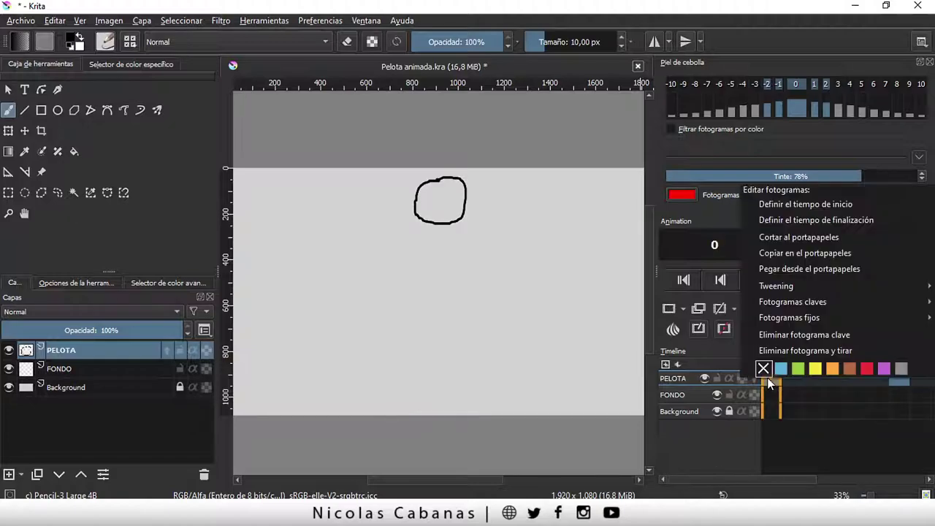
left_click(803, 269)
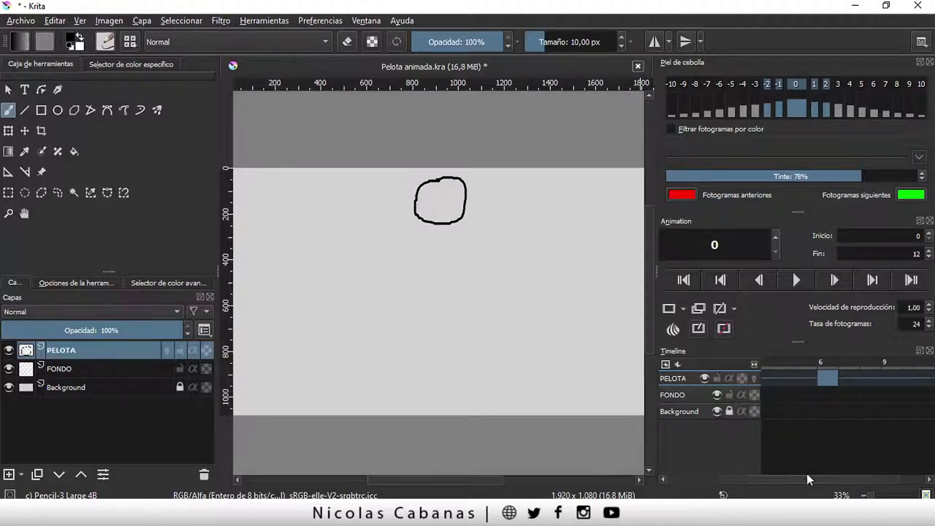
left_click_drag(742, 482, 816, 480)
left_click(901, 378)
right_click(901, 374)
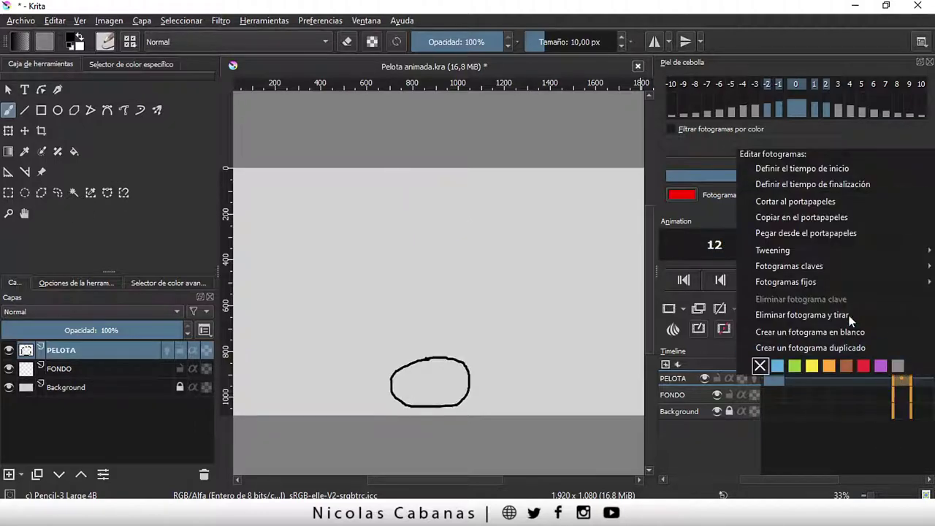
left_click(831, 234)
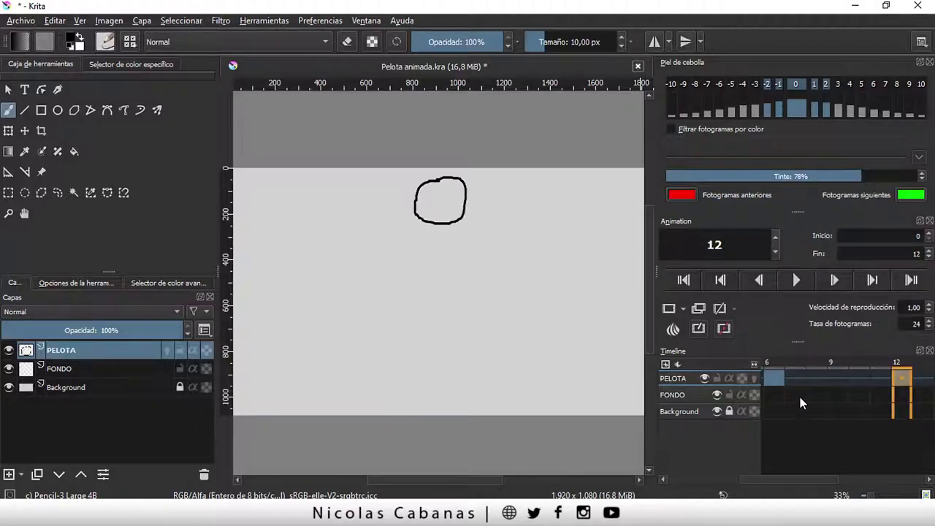
left_click_drag(801, 480, 730, 479)
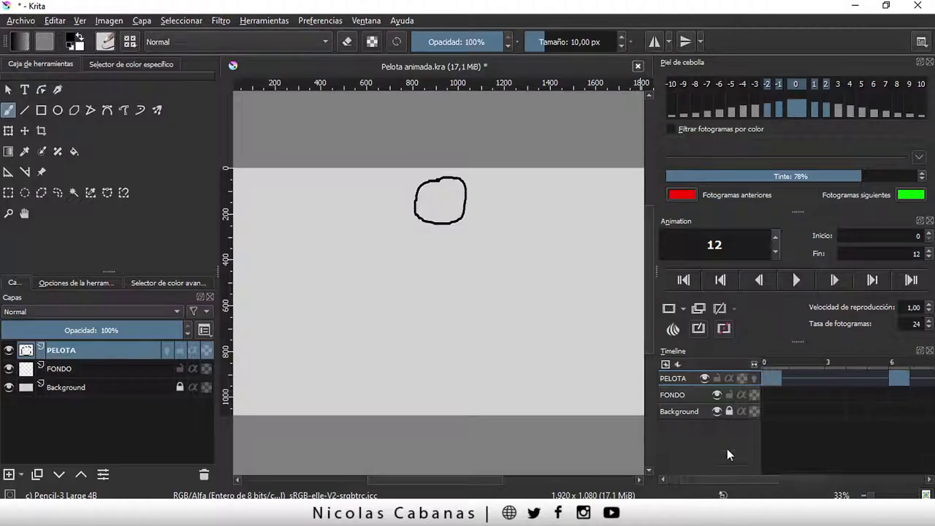
Verify the balls on frames 0, 6 and 12, then select frame 1.
left_click(766, 377)
left_click(895, 378)
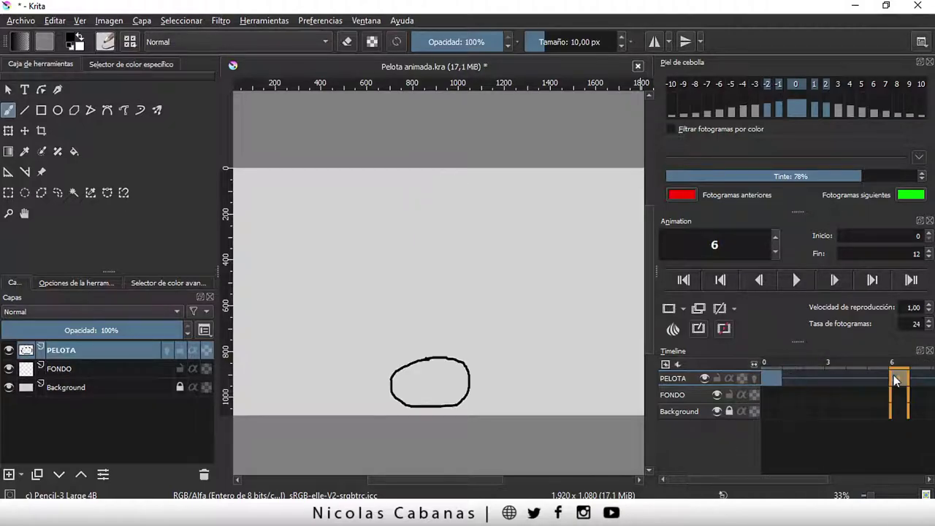
left_click_drag(772, 480, 836, 481)
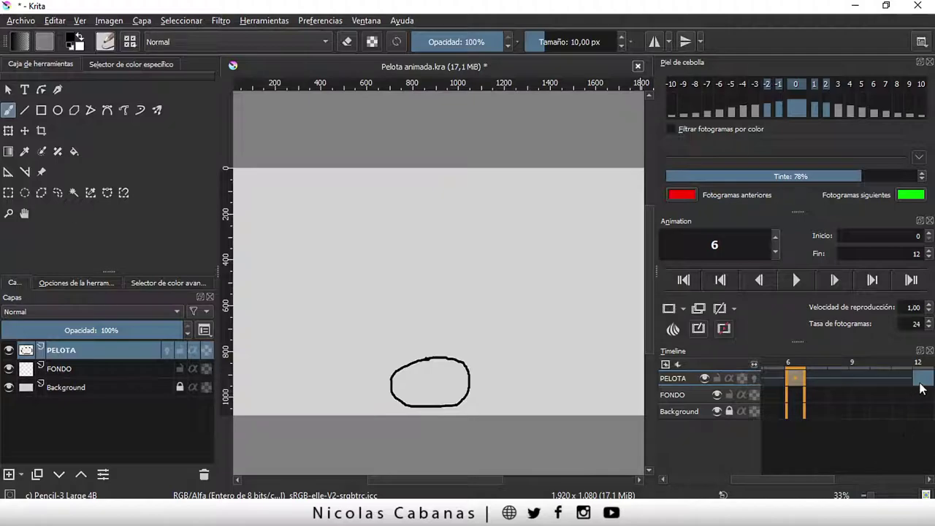
left_click(919, 383)
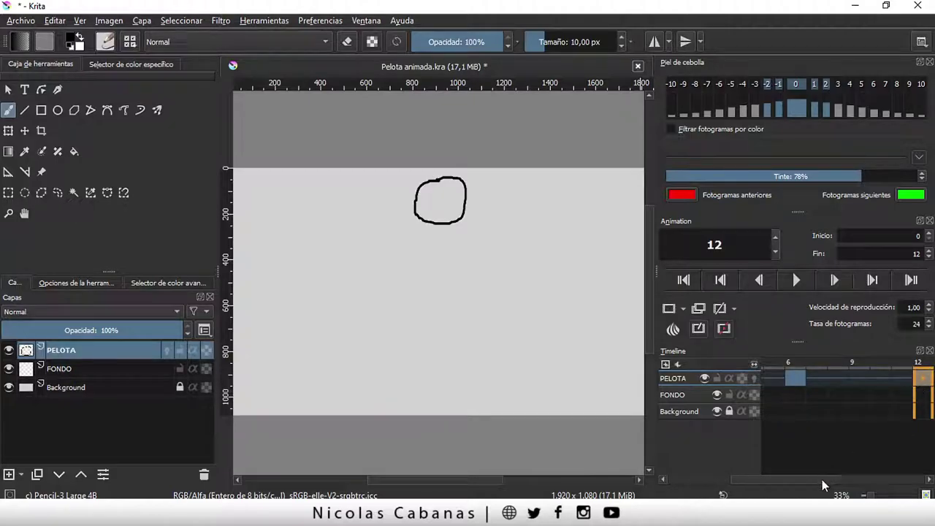
left_click_drag(822, 479, 745, 479)
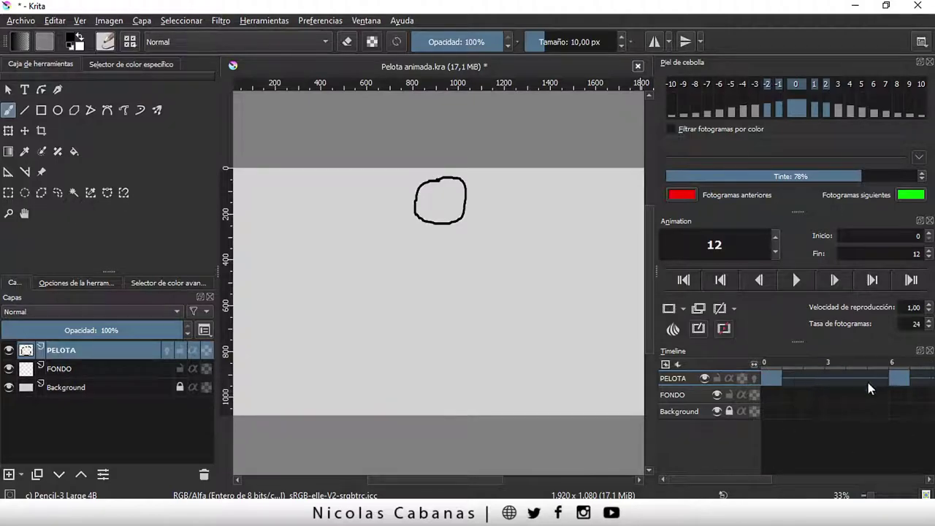
left_click(792, 379)
double_click(714, 244)
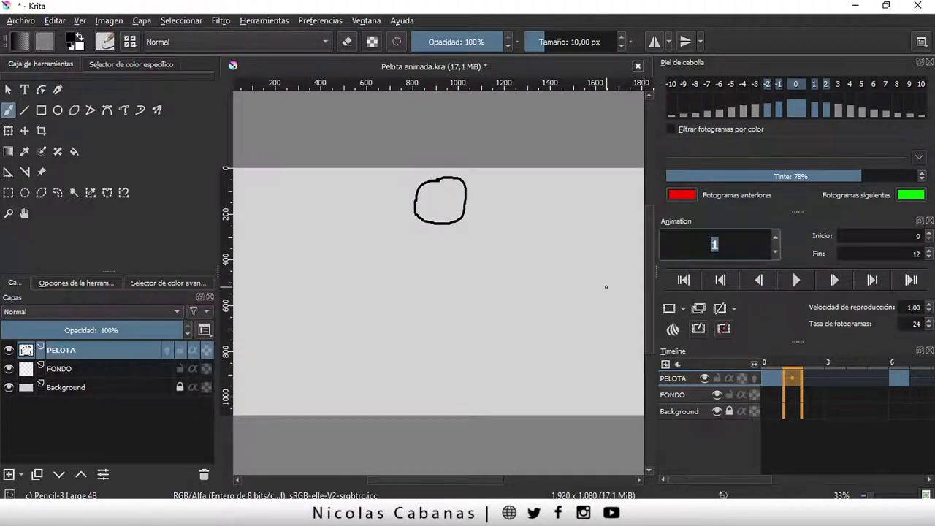
Add an empty keyframe at frame 1 and step through frames 0 to 5.
left_click(669, 308)
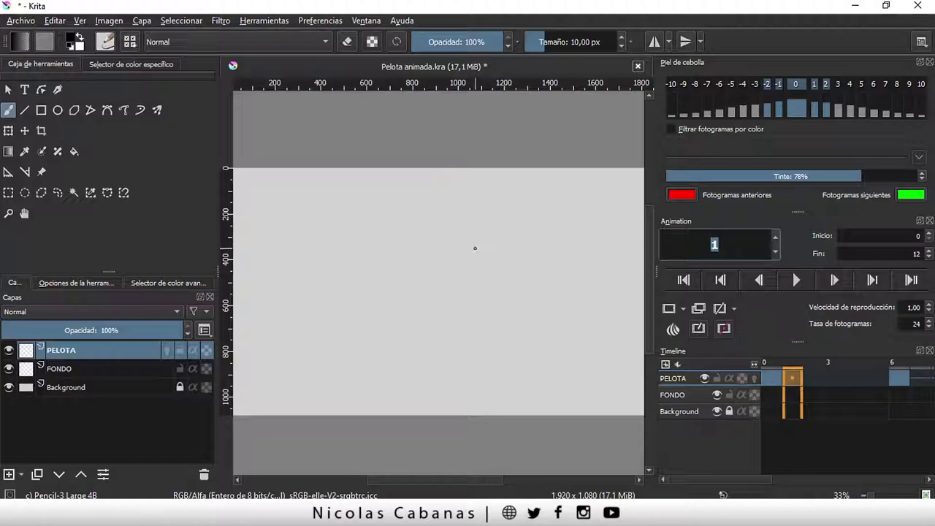
left_click(774, 375)
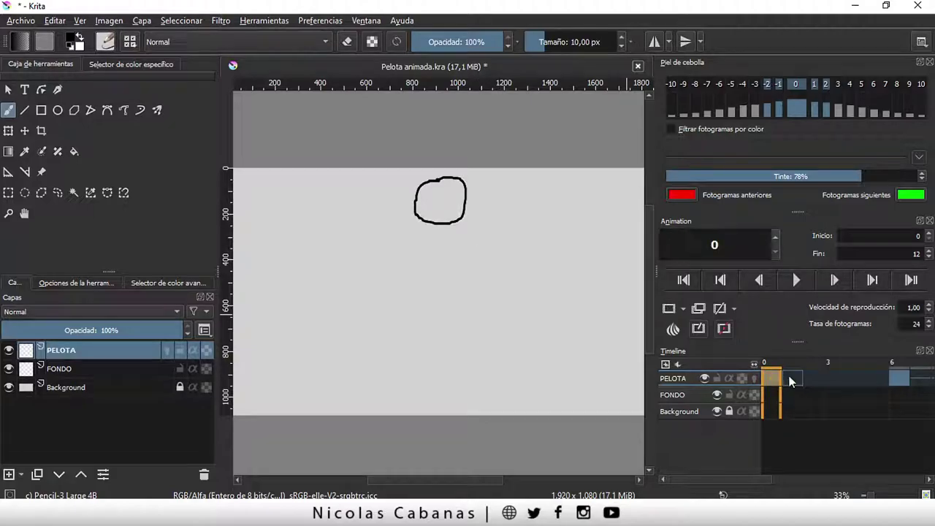
left_click(789, 376)
left_click(806, 376)
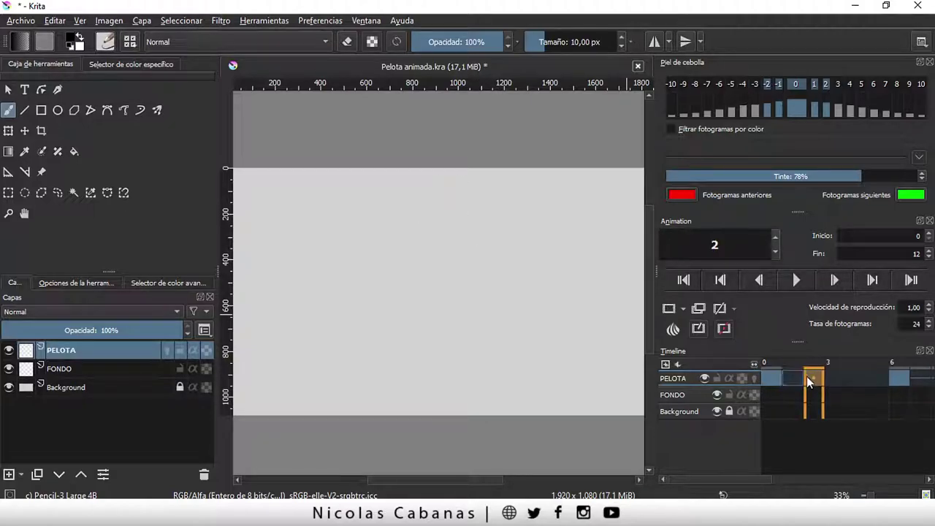
left_click(857, 377)
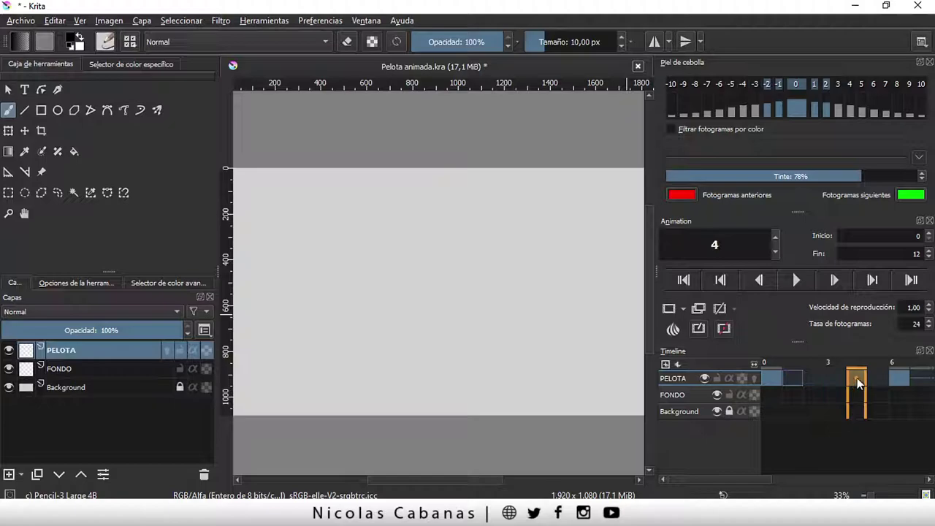
Turn on PELOTA's onion skinning while viewing blank frame 1.
left_click(792, 375)
left_click(792, 375)
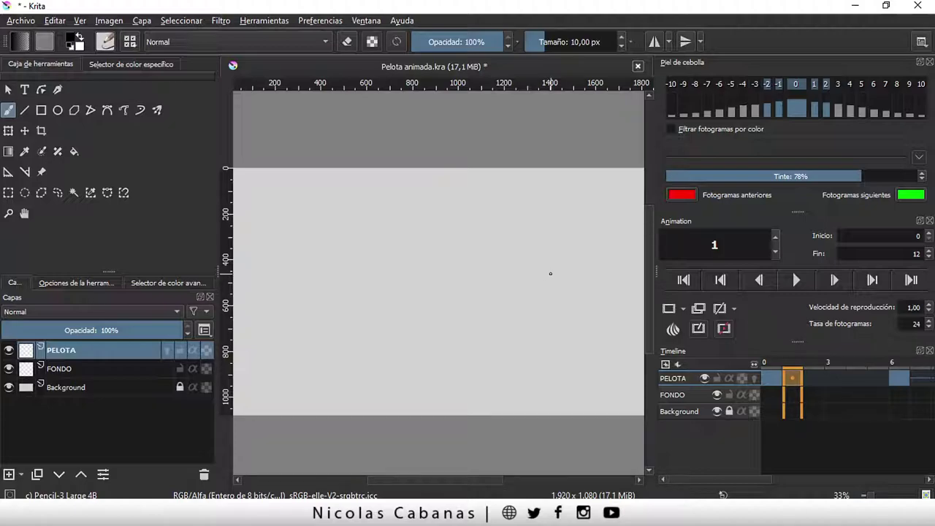
left_click(754, 378)
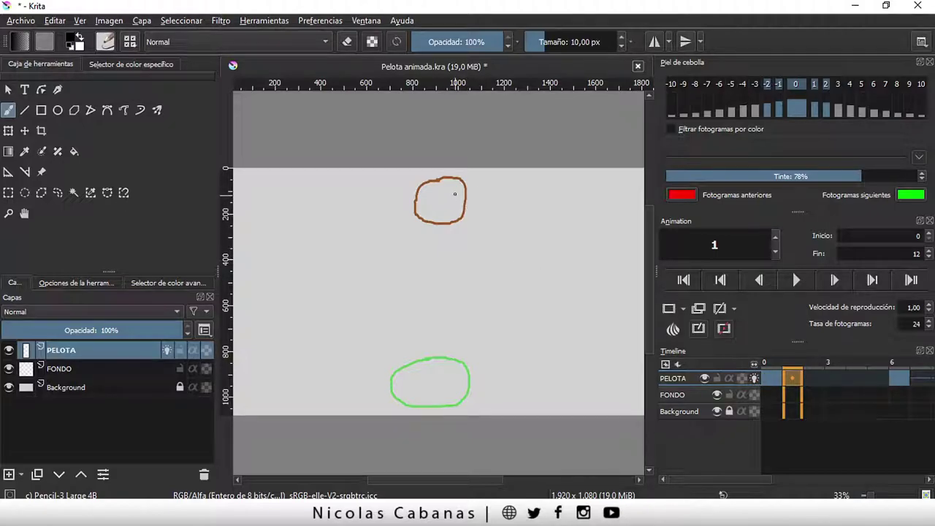
scroll(449, 203, "up", 1)
left_click(771, 379)
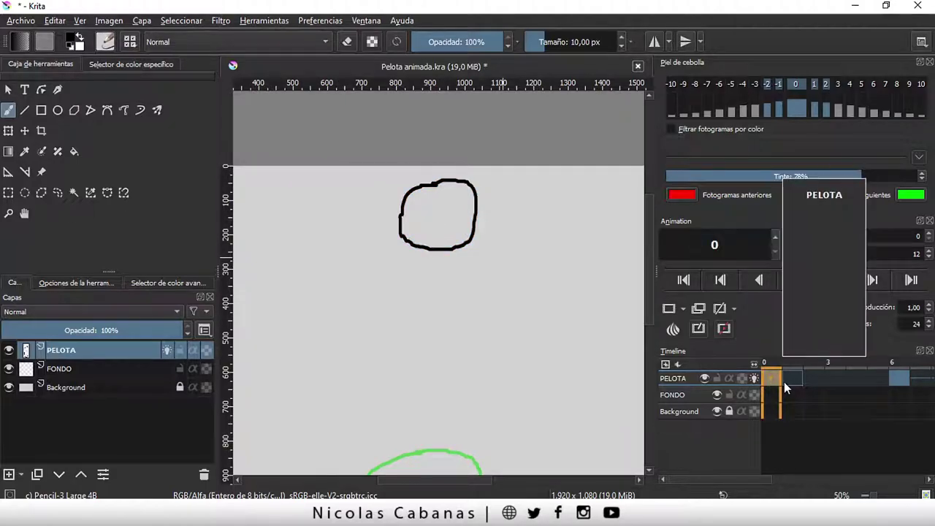
left_click(788, 380)
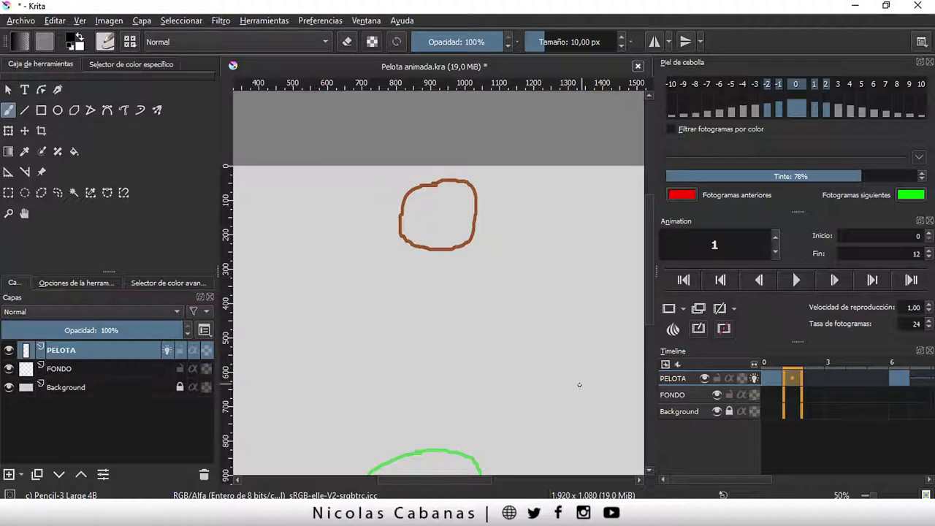
scroll(547, 387, "down", 1)
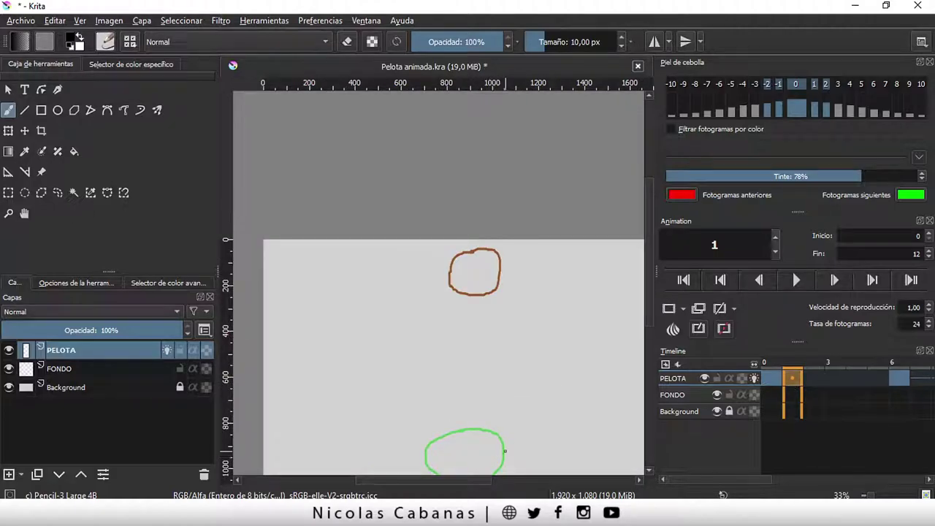
scroll(489, 457, "up", 1)
left_click(772, 376)
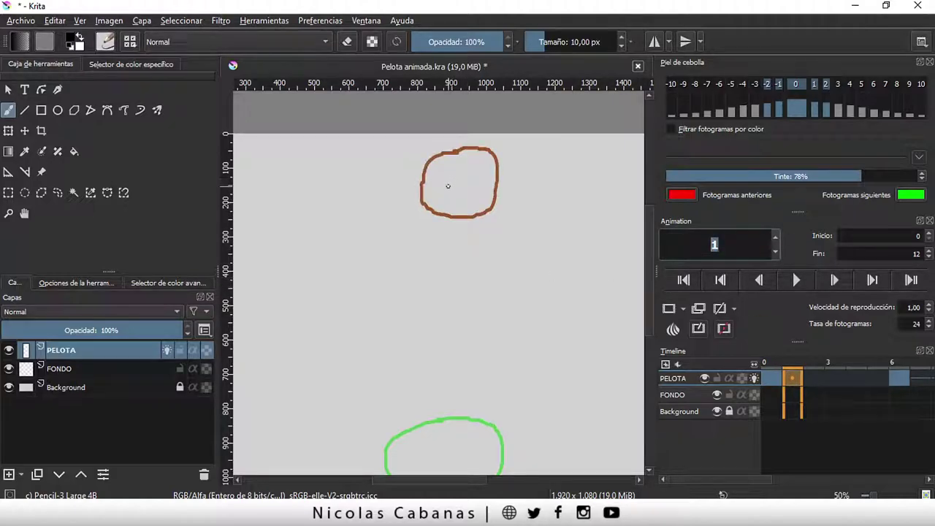
Draw the ball slightly lower on frame 1, then lower again on a new blank frame 2.
left_click_drag(447, 187, 422, 216)
left_click_drag(449, 245, 497, 188)
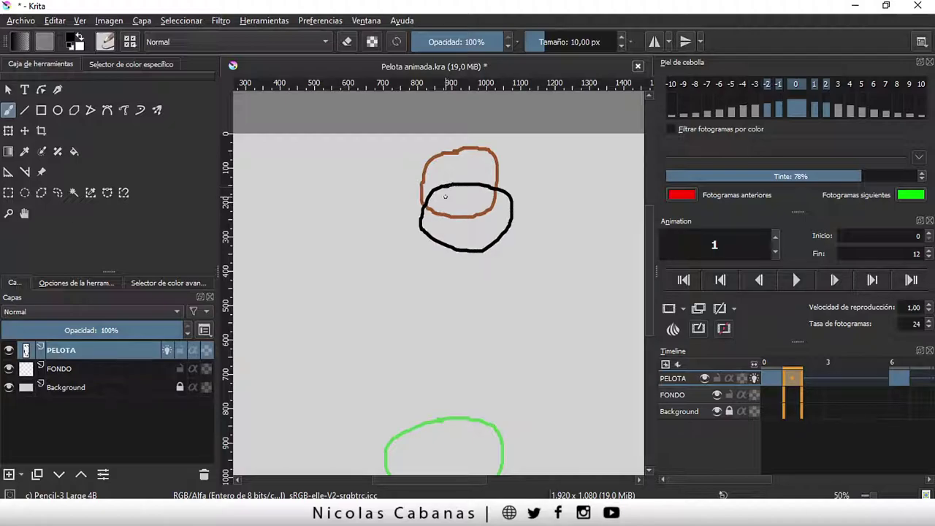
left_click(813, 380)
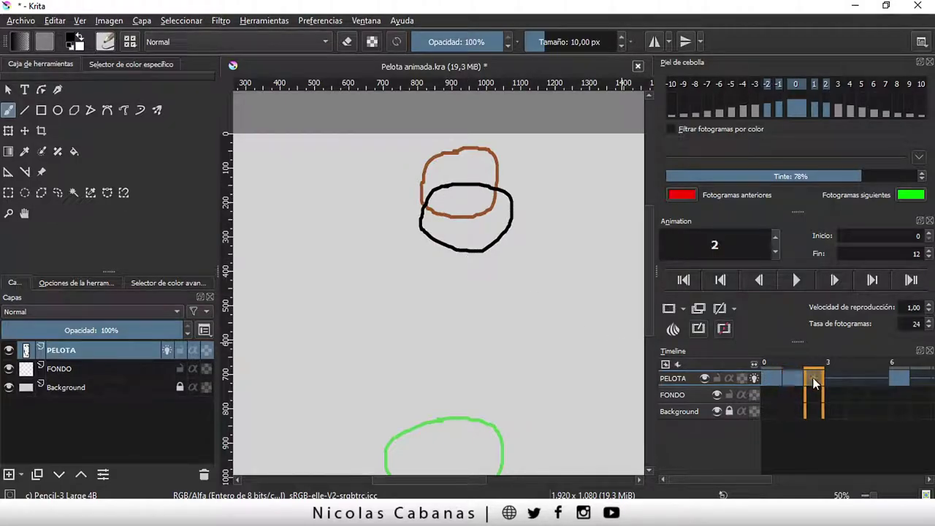
left_click(669, 309)
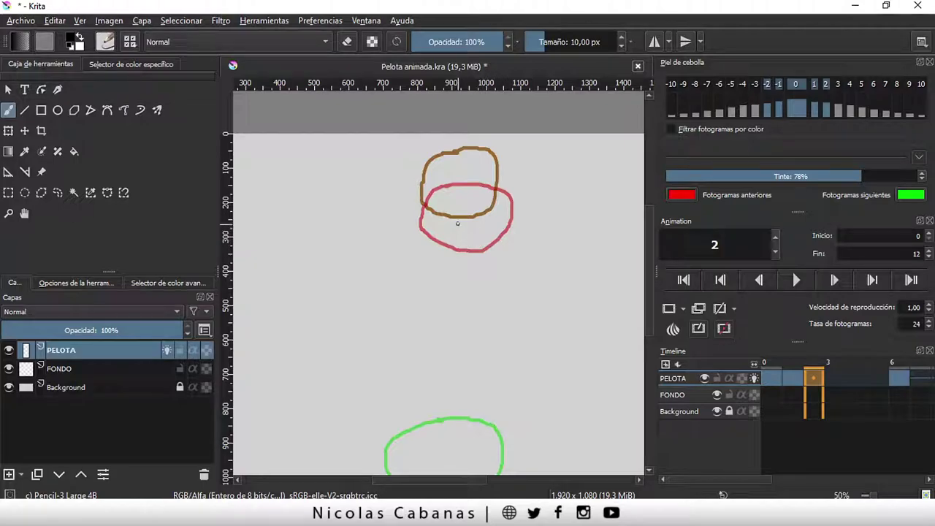
mouse_move(432, 234)
left_mouse_down()
mouse_move(429, 267)
mouse_move(477, 284)
mouse_move(524, 261)
mouse_move(514, 231)
mouse_move(447, 229)
left_mouse_up()
Add blank frames 3 and 4 and draw the ball progressively lower on each.
left_click(830, 378)
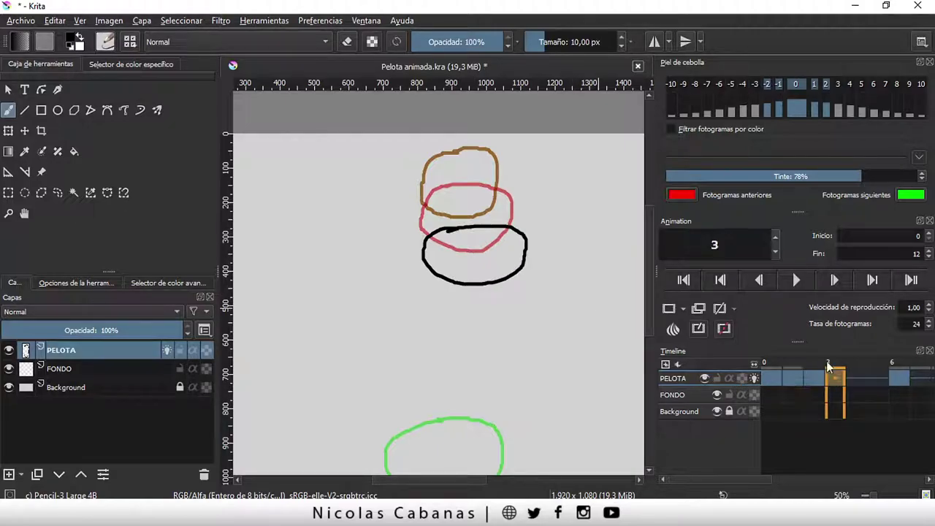
left_click(668, 308)
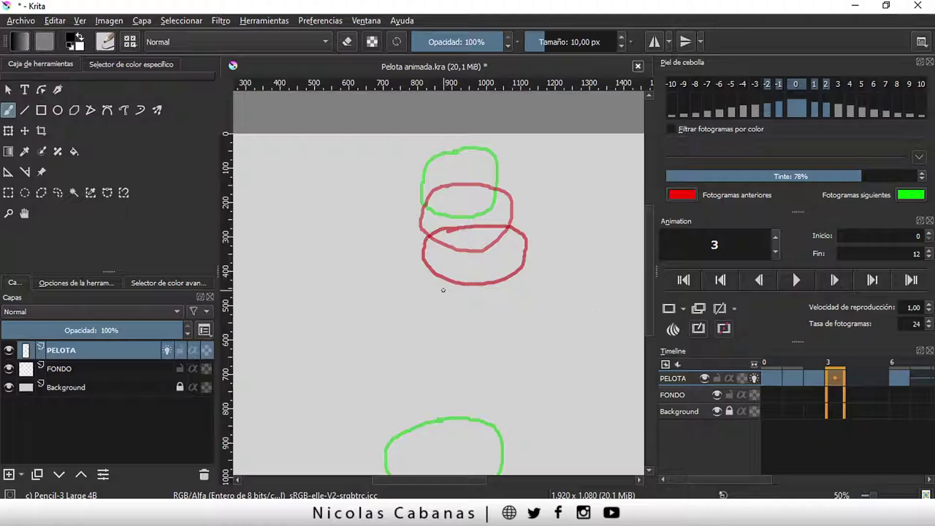
left_click_drag(443, 269, 429, 277)
mouse_move(420, 310)
left_mouse_down()
mouse_move(466, 330)
mouse_move(529, 302)
left_mouse_up()
mouse_move(498, 267)
left_mouse_down()
mouse_move(454, 267)
mouse_move(431, 279)
left_mouse_up()
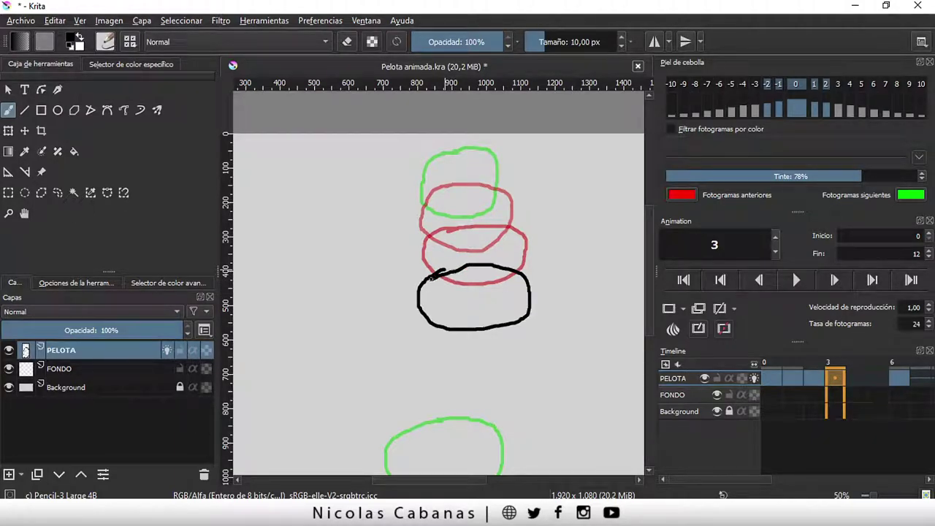
left_click(855, 384)
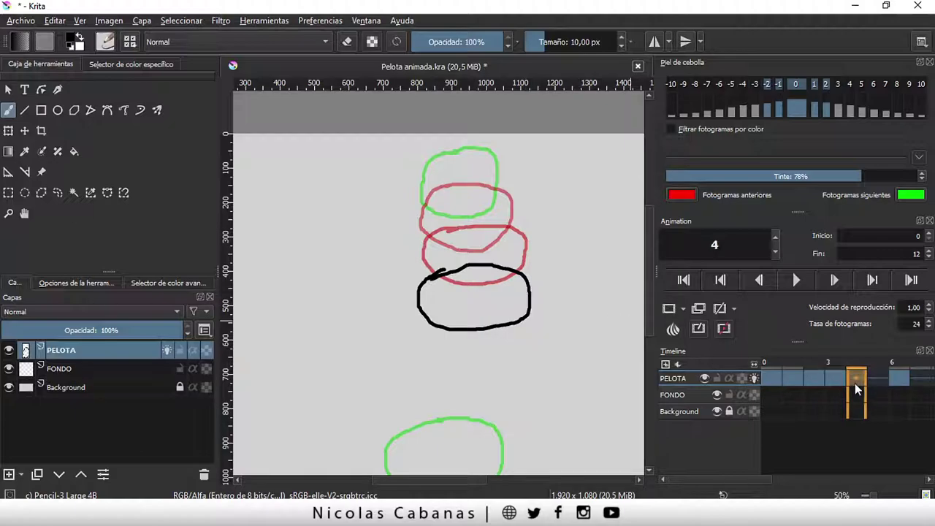
left_click(669, 311)
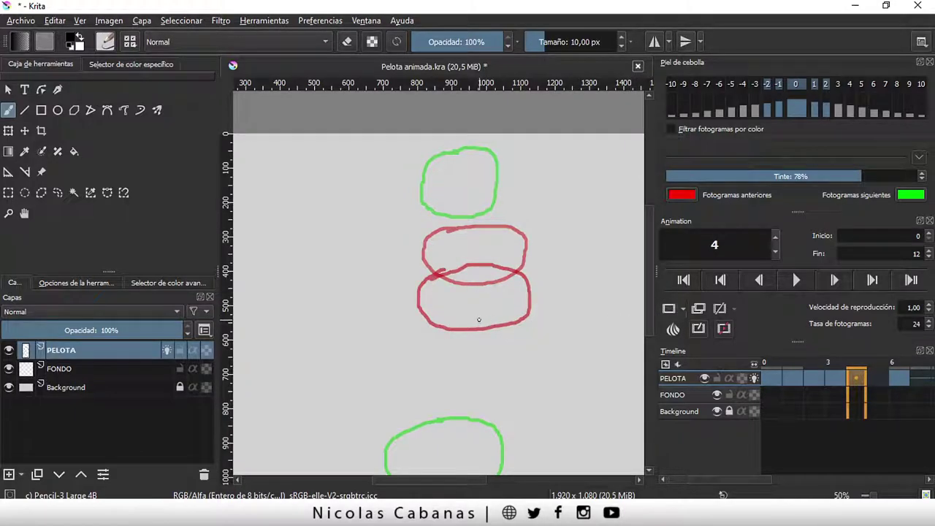
left_click_drag(421, 331, 528, 338)
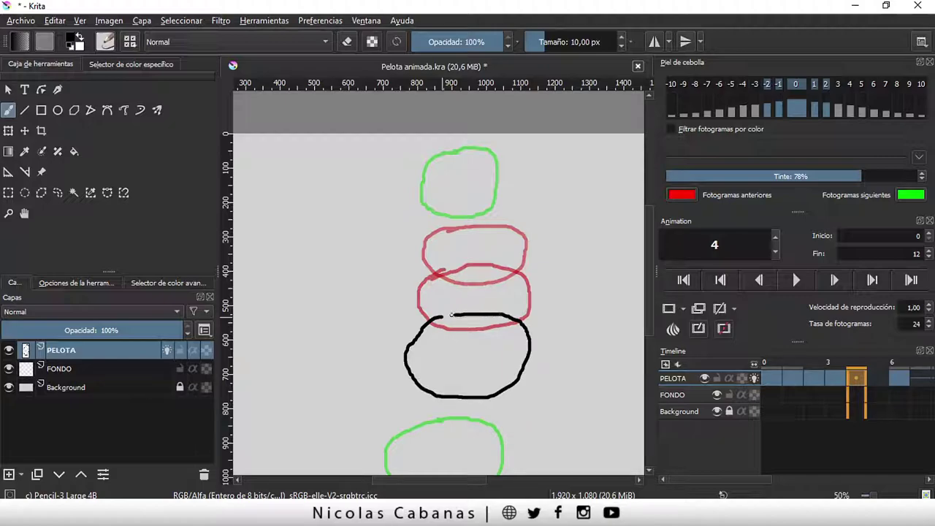
left_click_drag(529, 338, 437, 316)
left_click(876, 379)
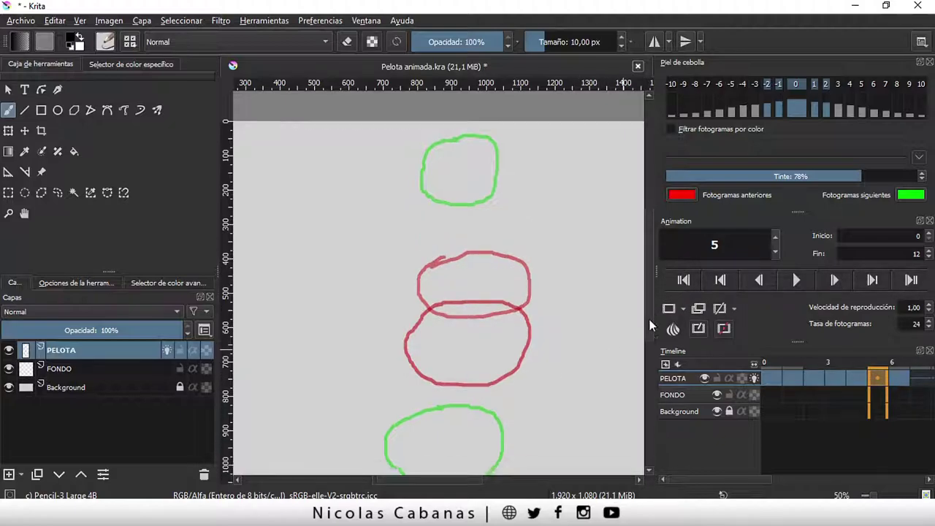
Draw the ball just above the ground on frame 5.
scroll(606, 340, "down", 3)
mouse_move(439, 281)
left_mouse_down()
mouse_move(498, 349)
mouse_move(510, 307)
left_mouse_up()
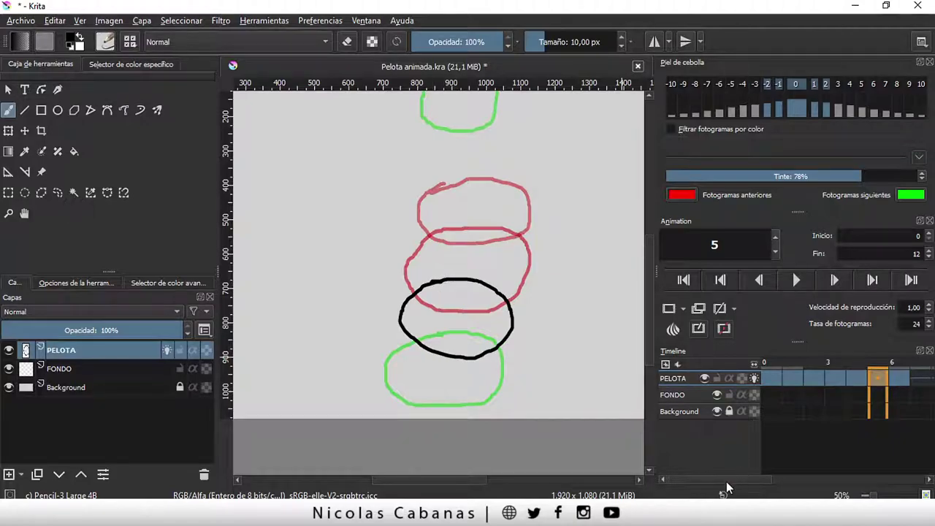
left_click_drag(726, 481, 768, 482)
left_click(846, 379)
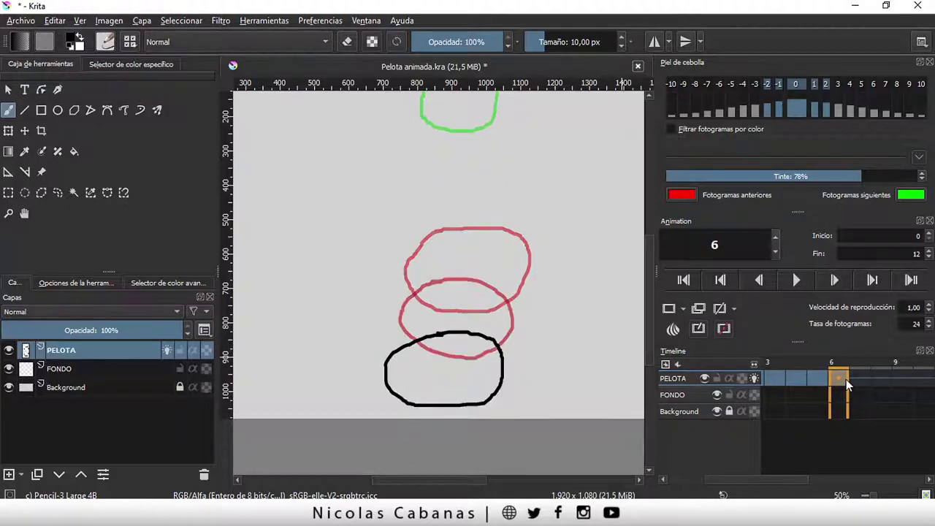
Add a blank frame 7 and draw the rising ball there and higher on frame 8.
left_click(867, 378)
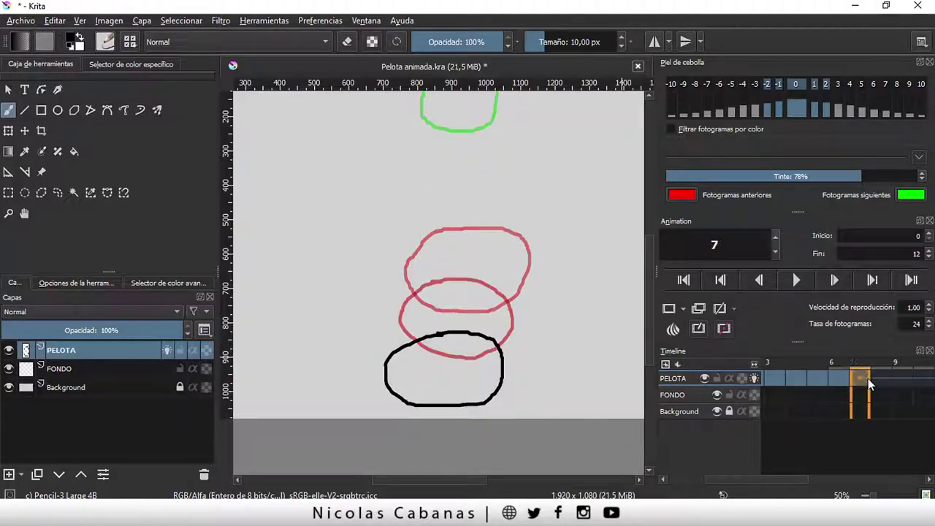
left_click(668, 307)
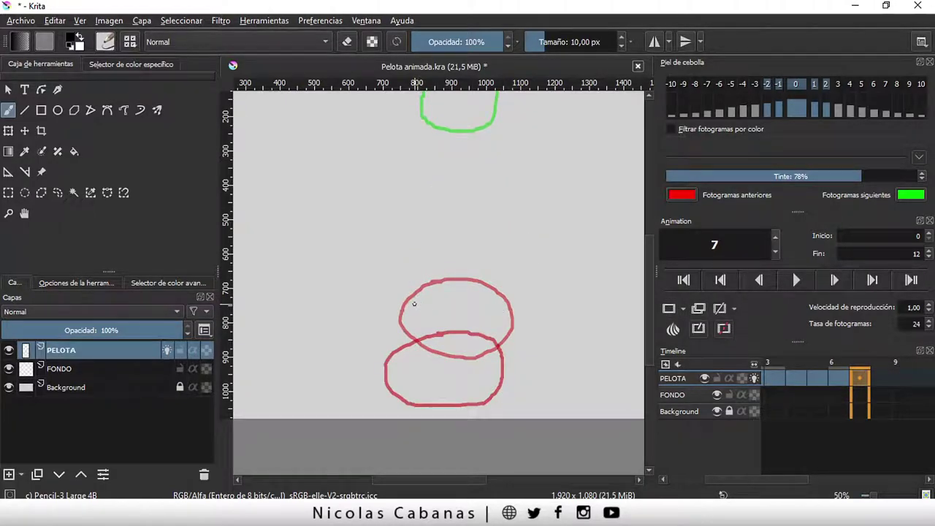
mouse_move(415, 304)
left_mouse_down()
mouse_move(463, 378)
mouse_move(487, 367)
left_mouse_up()
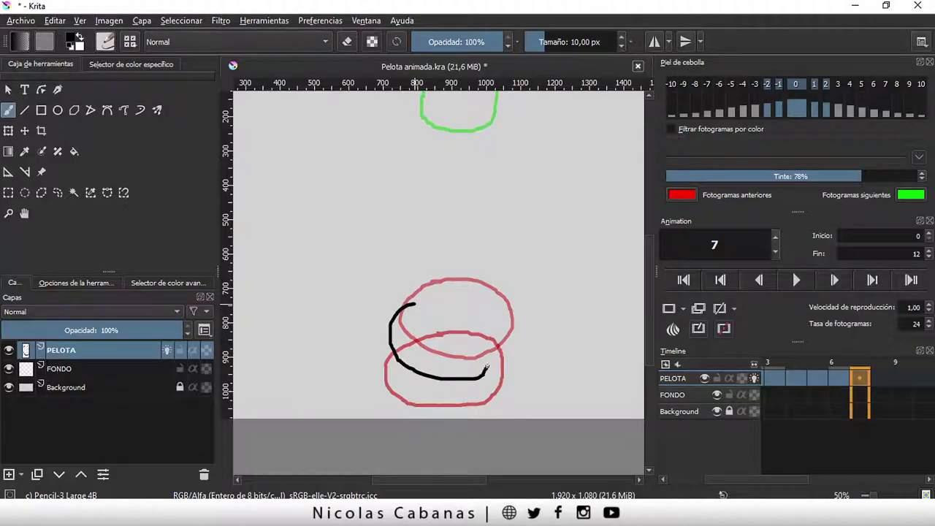
mouse_move(489, 331)
left_mouse_down()
mouse_move(441, 296)
mouse_move(409, 303)
left_mouse_up()
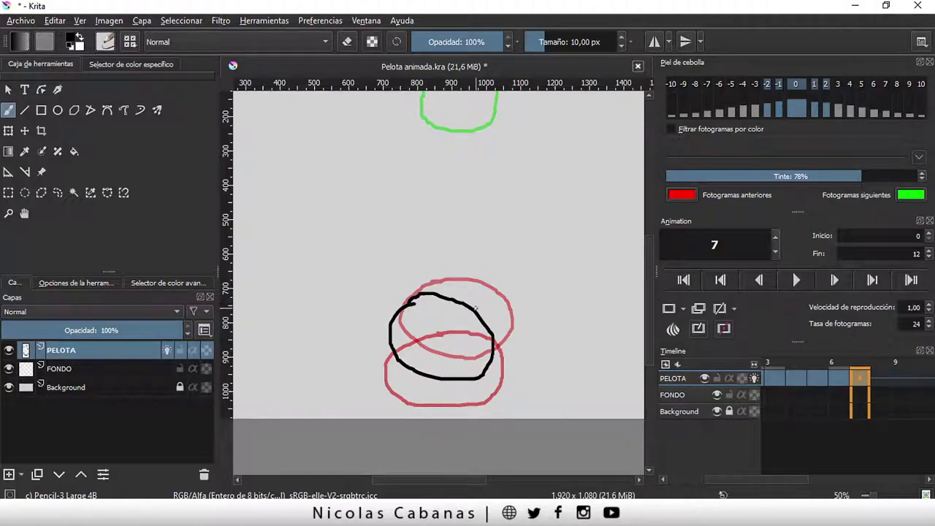
left_click(880, 378)
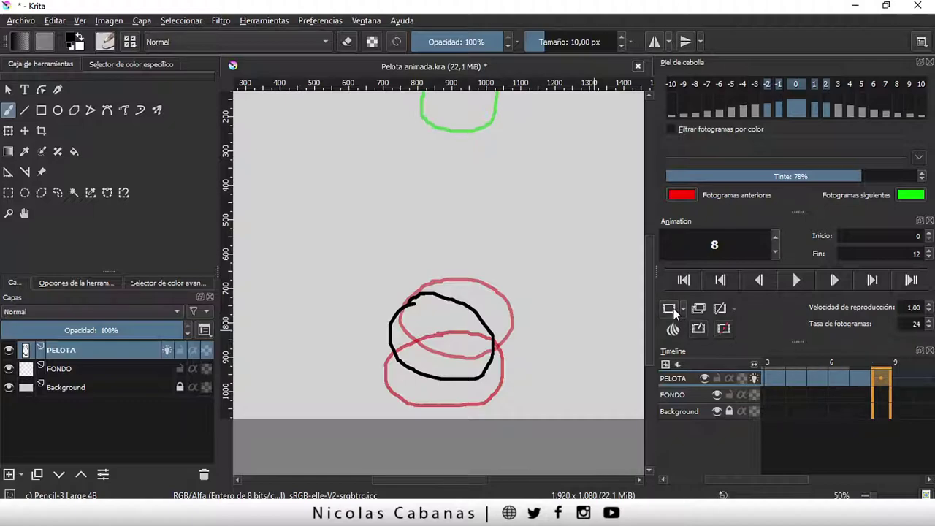
mouse_move(410, 276)
left_mouse_down()
mouse_move(400, 310)
mouse_move(456, 338)
mouse_move(488, 288)
left_mouse_up()
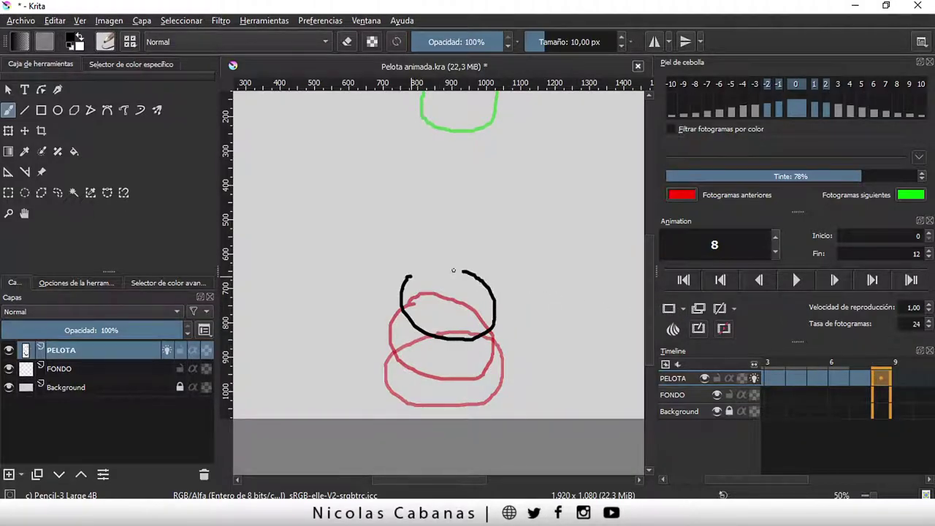
Add blank frames 9 and 10 and draw the ball higher on each.
left_click(902, 380)
left_click(669, 309)
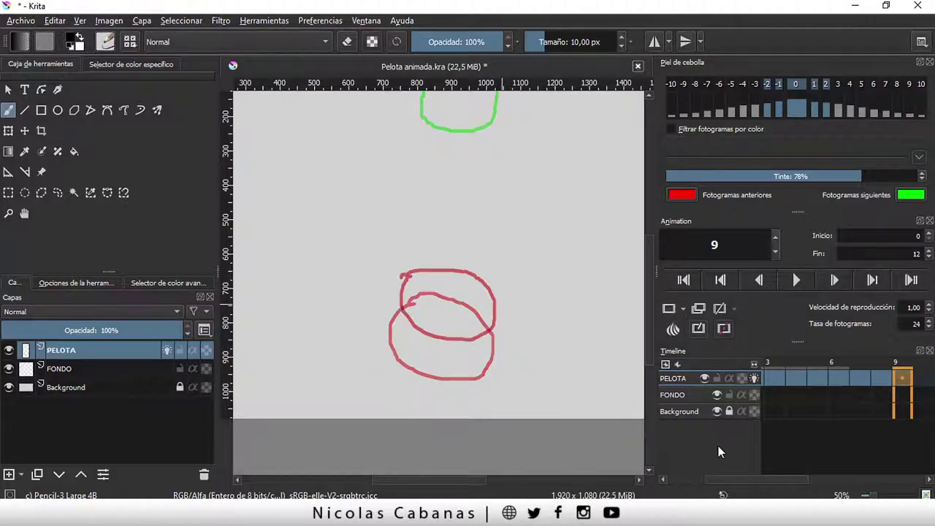
left_click_drag(733, 482, 772, 482)
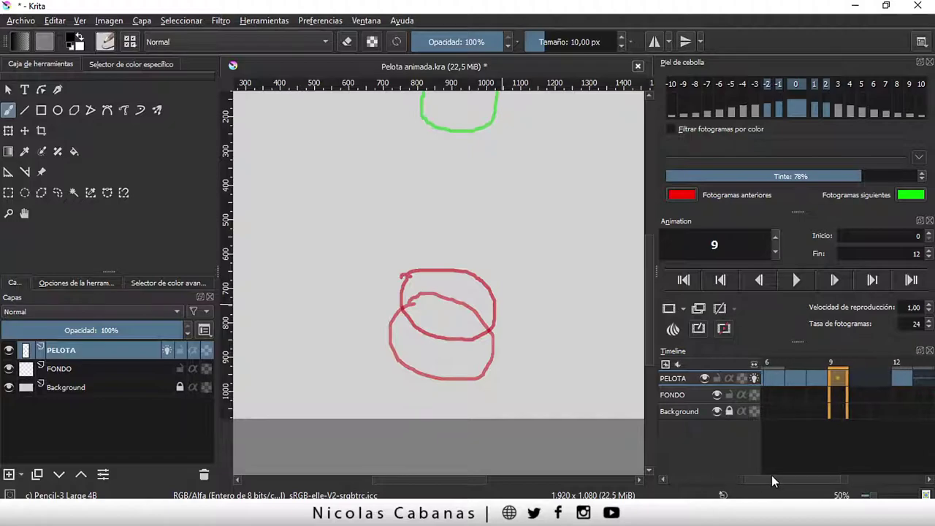
mouse_move(412, 250)
left_mouse_down()
mouse_move(494, 272)
mouse_move(435, 242)
left_mouse_up()
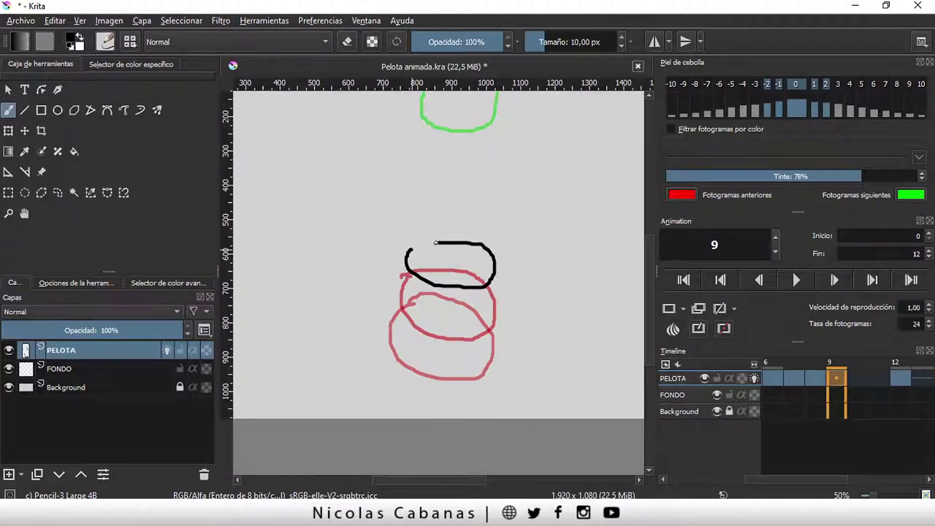
left_click(857, 378)
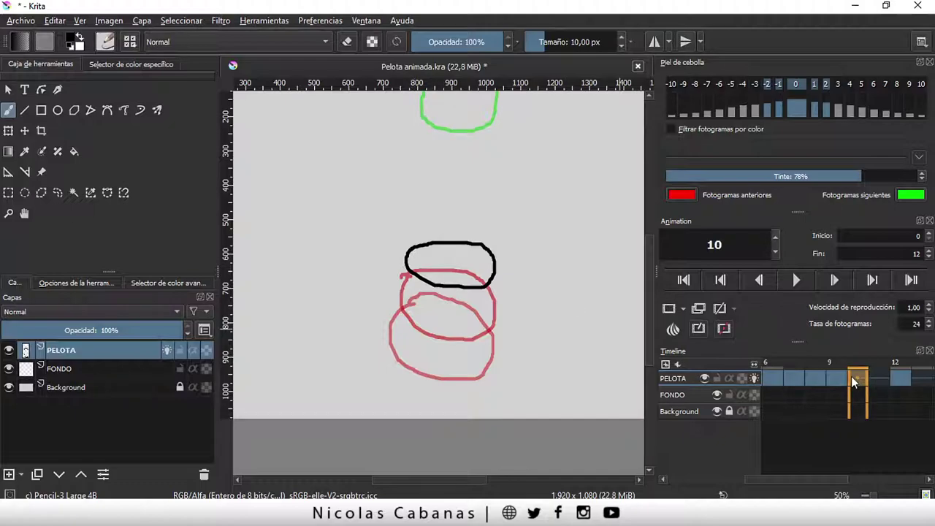
left_click(667, 309)
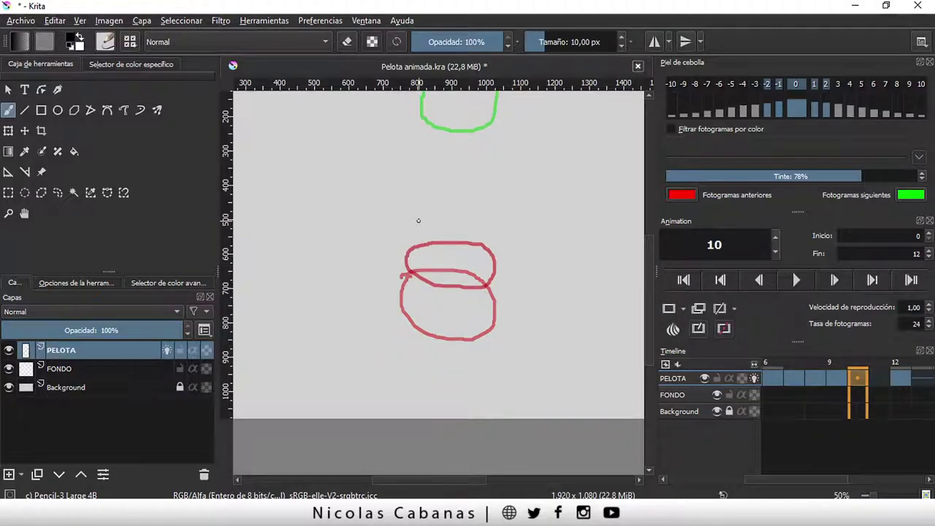
mouse_move(411, 221)
left_mouse_down()
mouse_move(443, 256)
mouse_move(447, 207)
left_mouse_up()
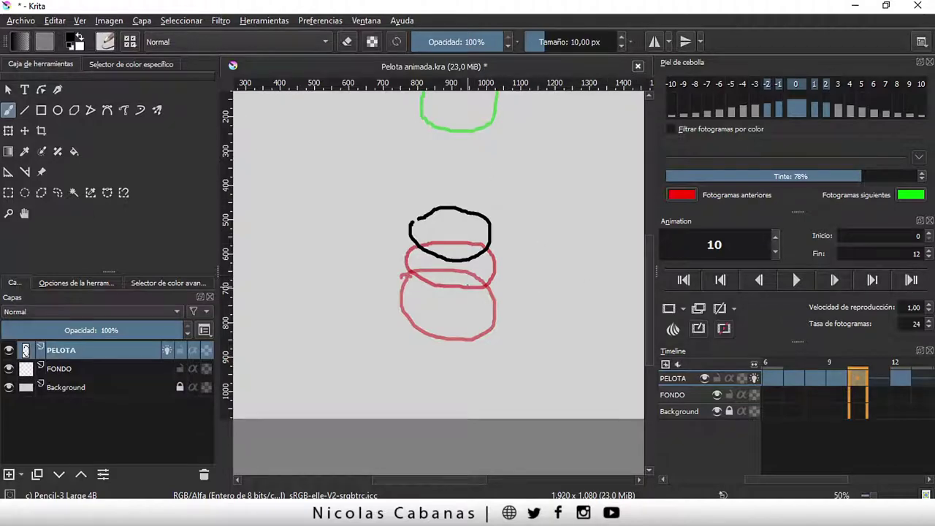
Undo the frame 10 ball, its blank frame and the frame jump, returning to frame 9.
left_click(54, 20)
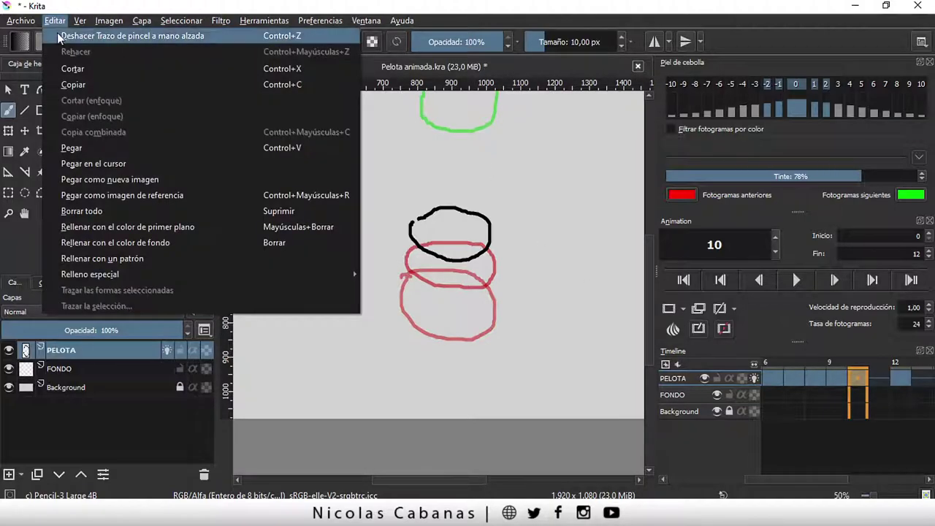
left_click(66, 35)
left_click(55, 20)
left_click(64, 36)
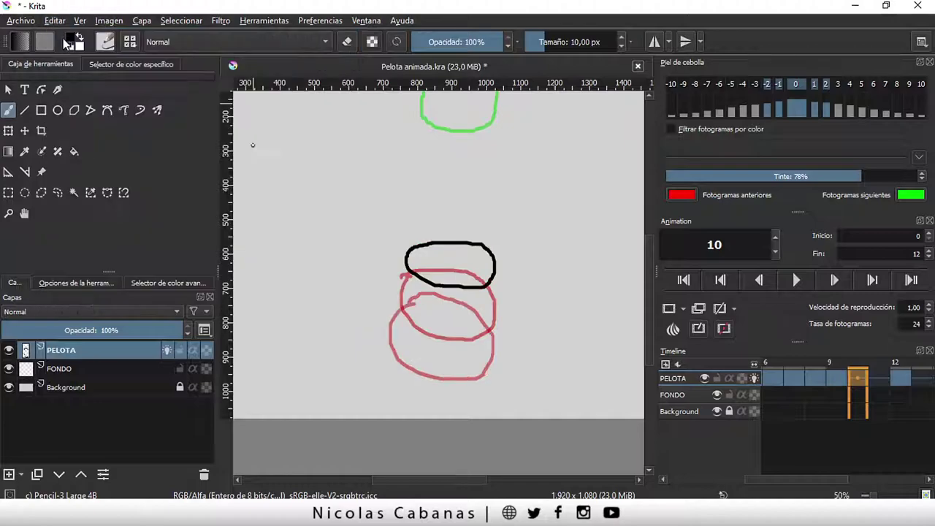
left_click(54, 20)
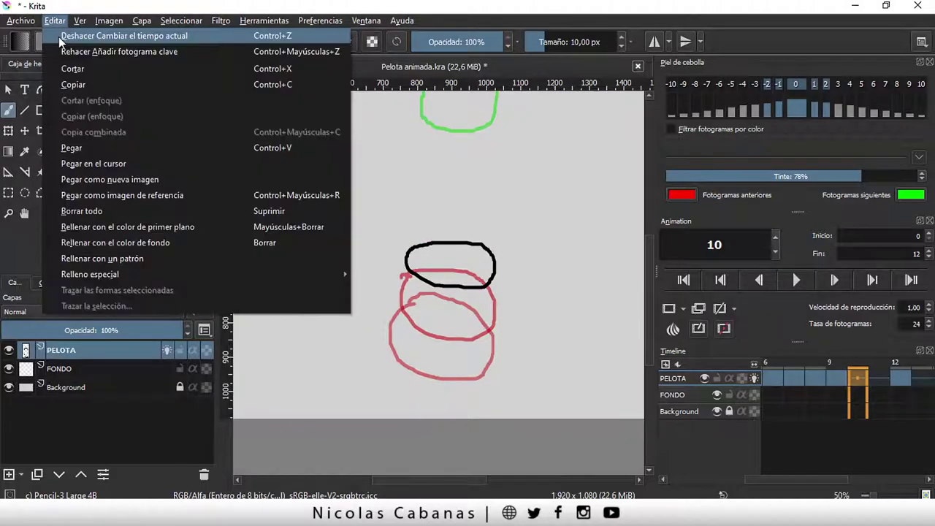
left_click(64, 36)
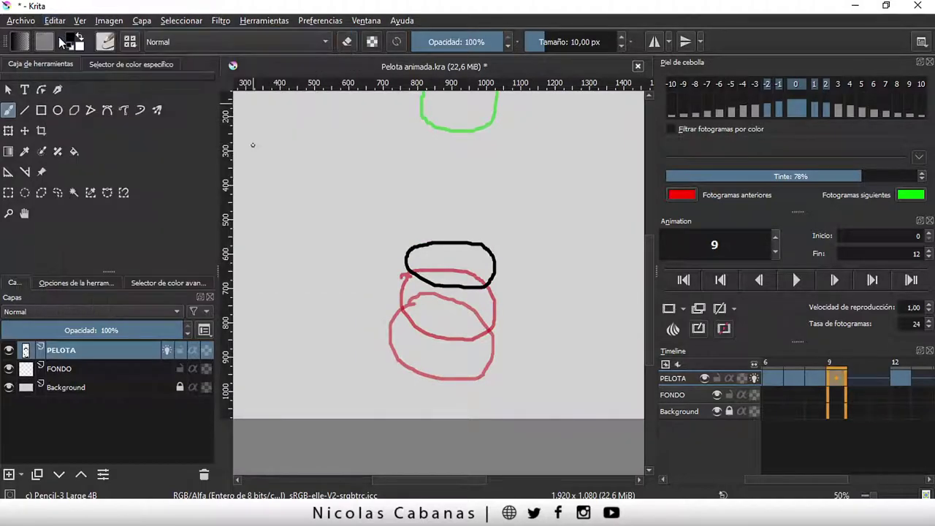
left_click(812, 381)
left_click(832, 379)
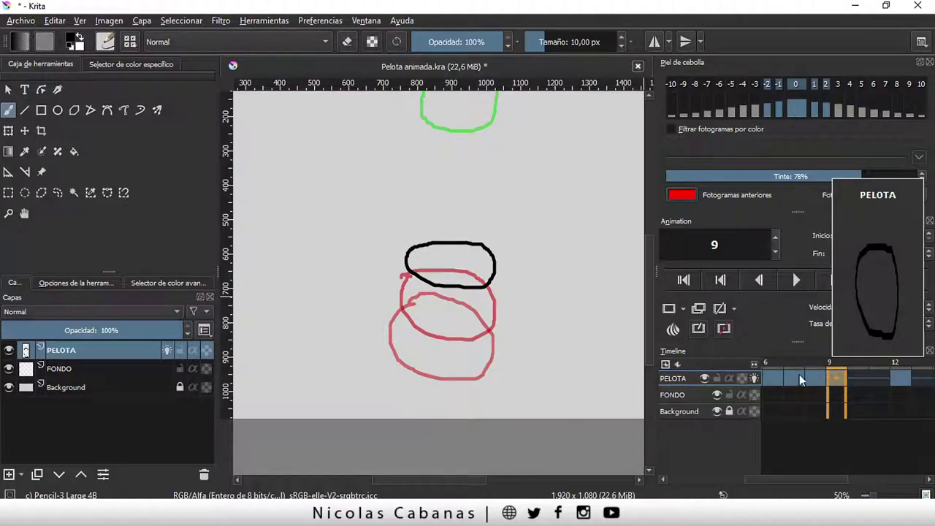
Erase frame 9's ellipse with a freehand lasso and redraw the oval slightly higher.
left_click(58, 192)
mouse_move(392, 237)
left_mouse_down()
mouse_move(471, 323)
mouse_move(393, 228)
left_mouse_up()
key("Delete")
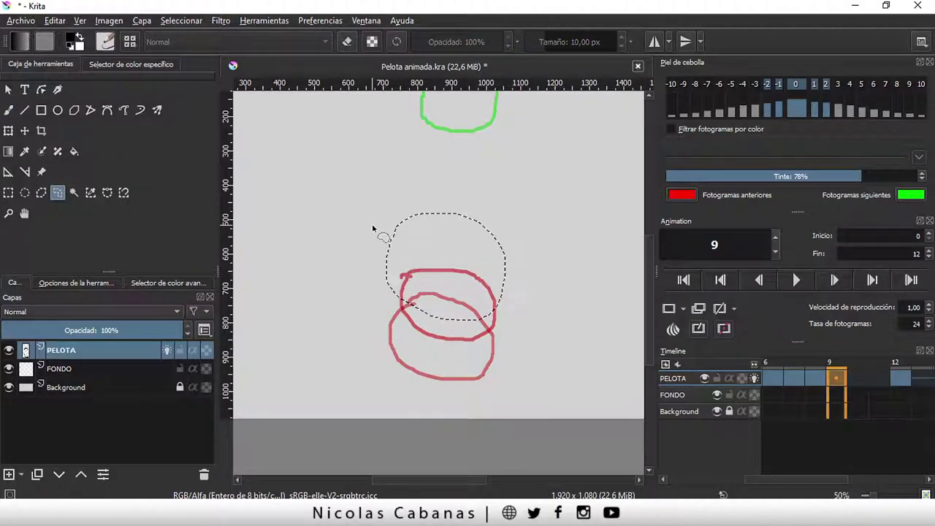
key("ctrl+shift+a")
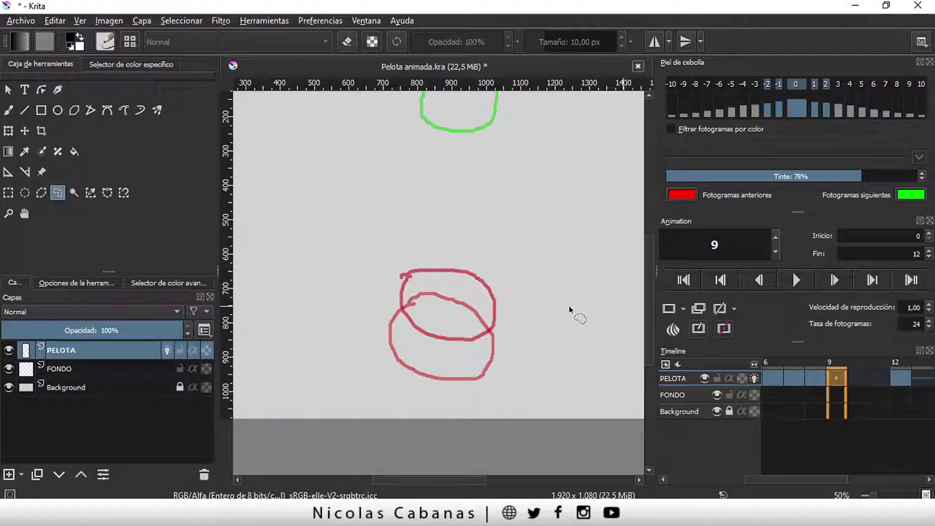
left_click(10, 111)
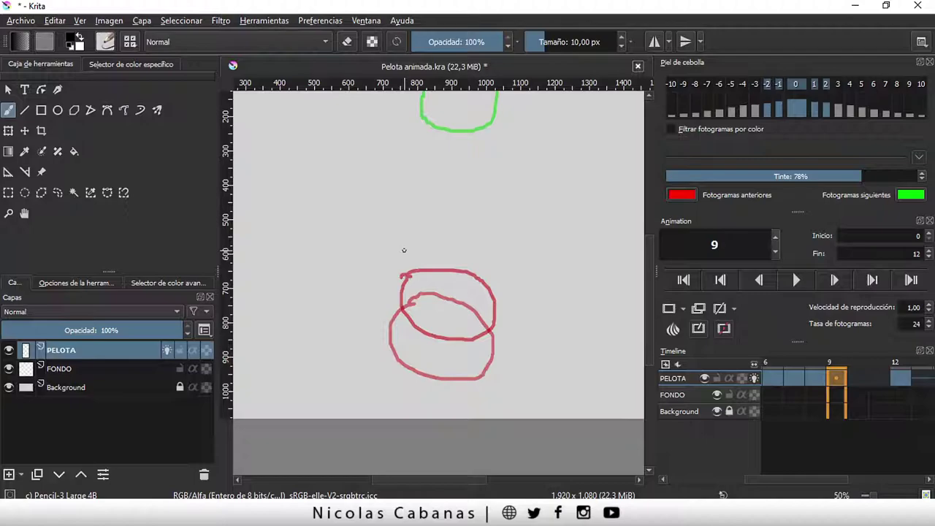
mouse_move(403, 250)
left_mouse_down()
mouse_move(406, 269)
mouse_move(489, 286)
left_mouse_up()
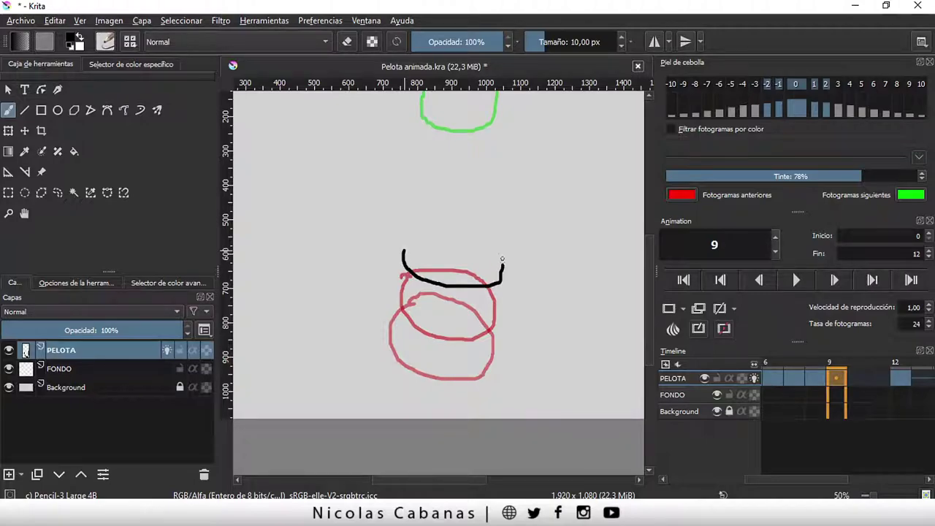
mouse_move(472, 229)
left_mouse_down()
mouse_move(427, 230)
mouse_move(401, 250)
left_mouse_up()
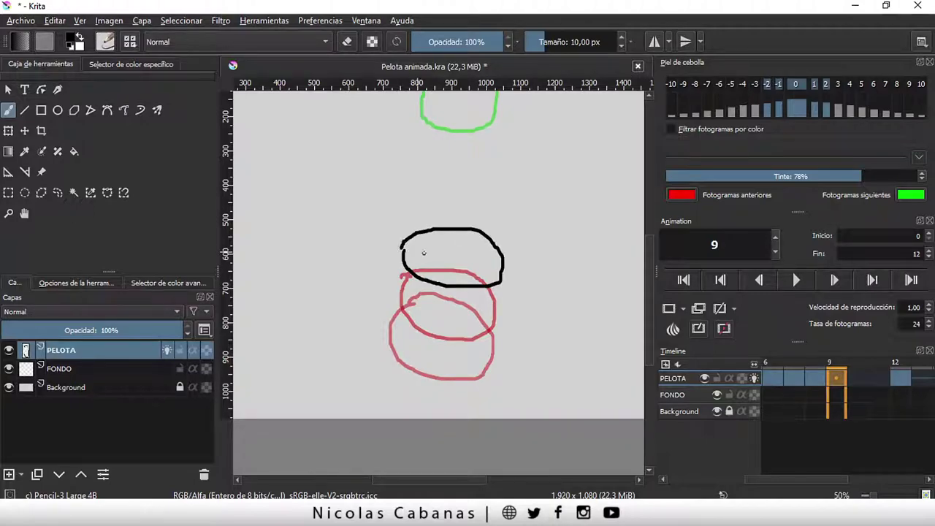
left_click(857, 379)
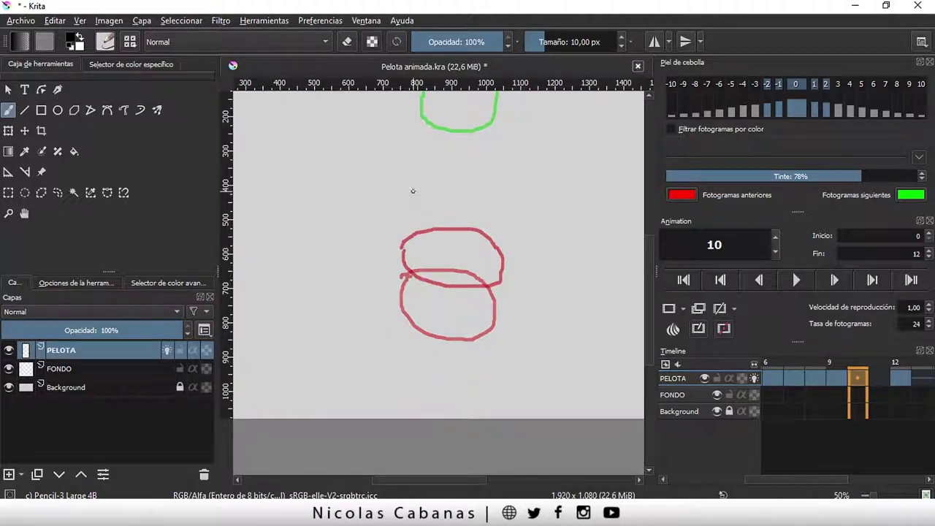
Draw the rising ball ovals on frames 10 and 11.
mouse_move(411, 198)
left_mouse_down()
mouse_move(455, 235)
mouse_move(494, 226)
mouse_move(490, 189)
mouse_move(415, 183)
left_mouse_up()
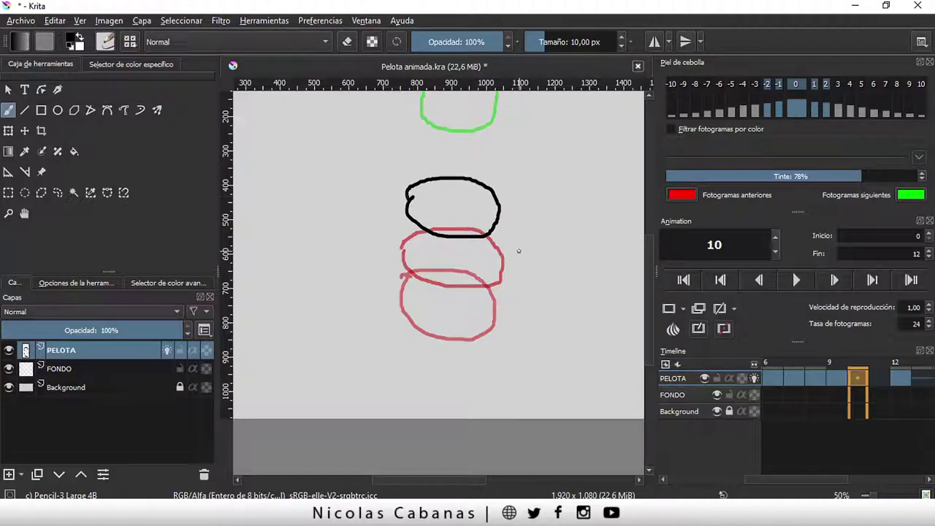
left_click(874, 375)
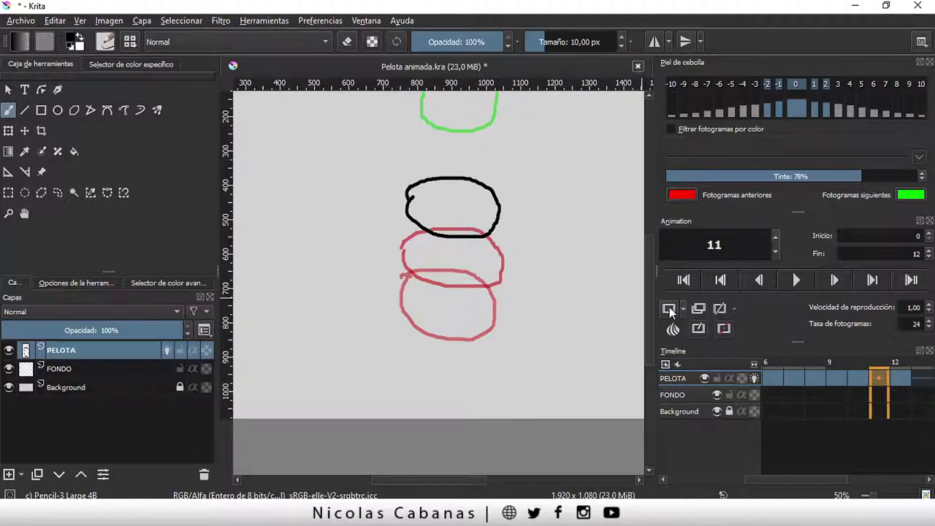
scroll(575, 259, "up", 3)
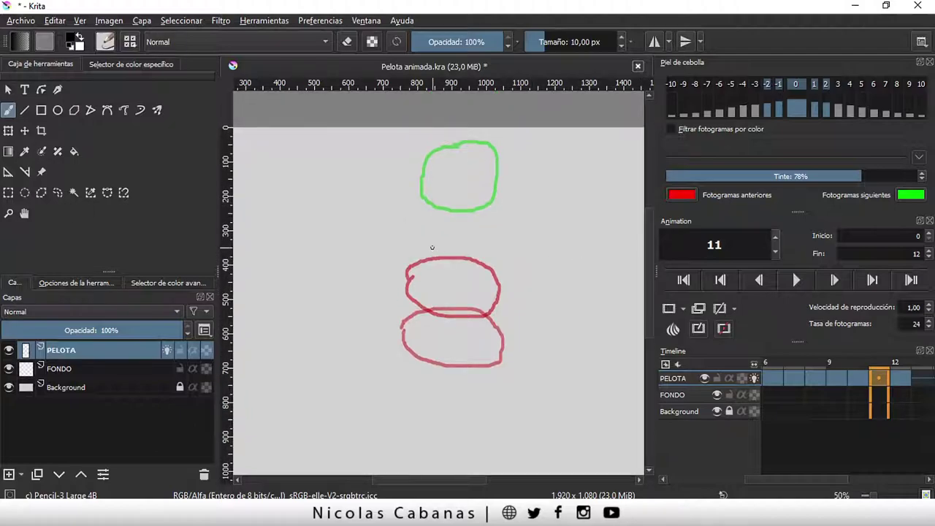
mouse_move(430, 228)
left_mouse_down()
mouse_move(423, 267)
mouse_move(494, 263)
mouse_move(494, 229)
mouse_move(464, 216)
mouse_move(429, 231)
left_mouse_up()
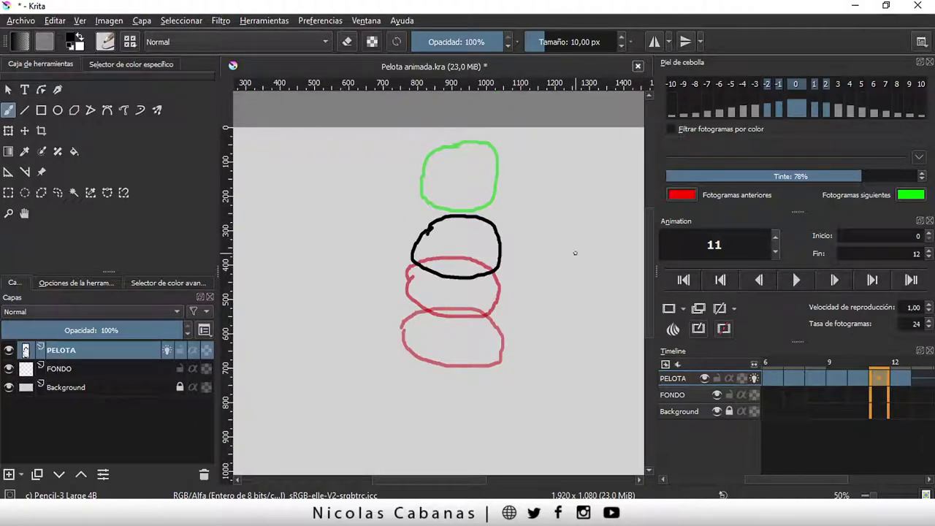
left_click(899, 378)
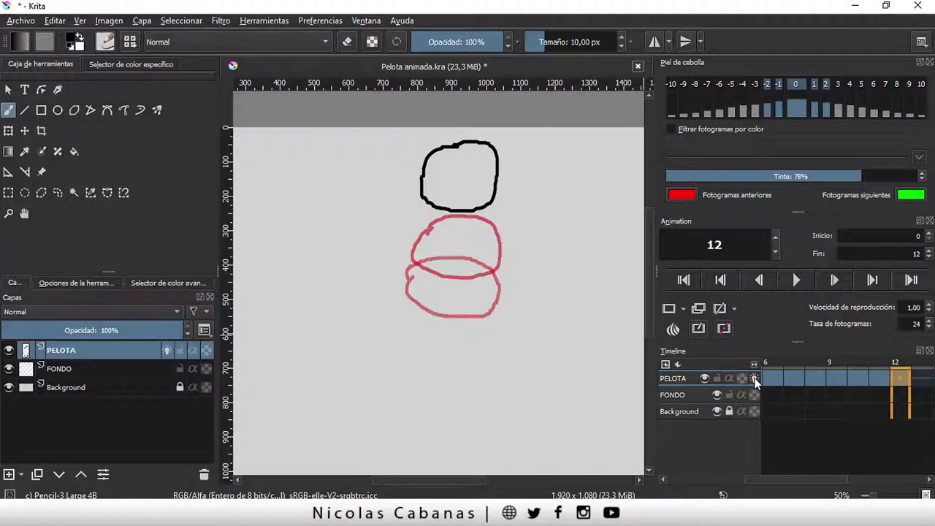
Turn off PELOTA's onion skins, zoom out to the whole canvas, and return to frame 0.
left_click(754, 378)
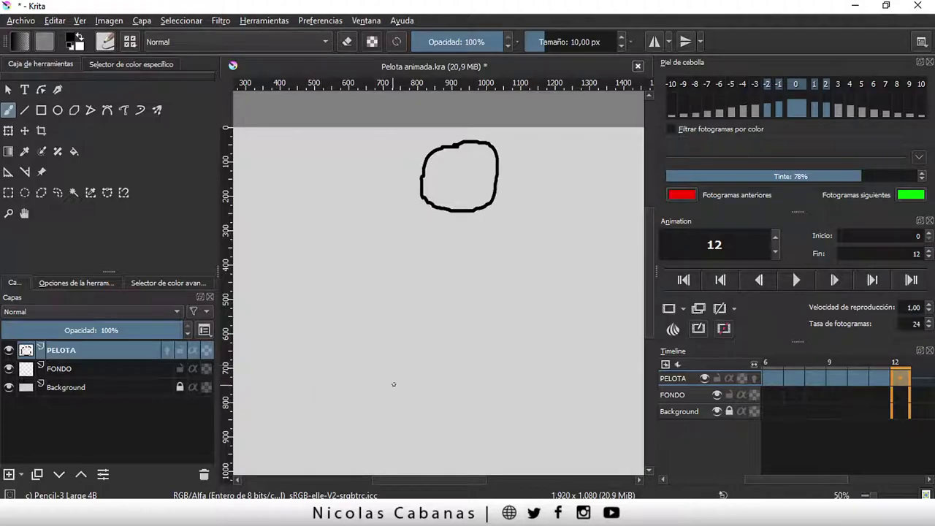
scroll(392, 383, "down", 1)
mouse_move(651, 286)
left_mouse_down()
mouse_move(651, 297)
mouse_move(755, 301)
left_mouse_up()
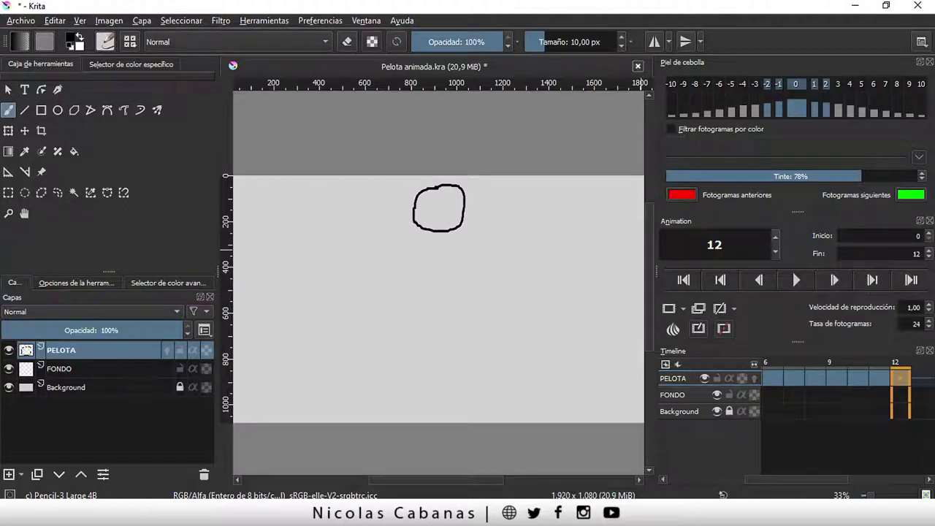
left_click(692, 257)
left_click_drag(779, 478, 671, 479)
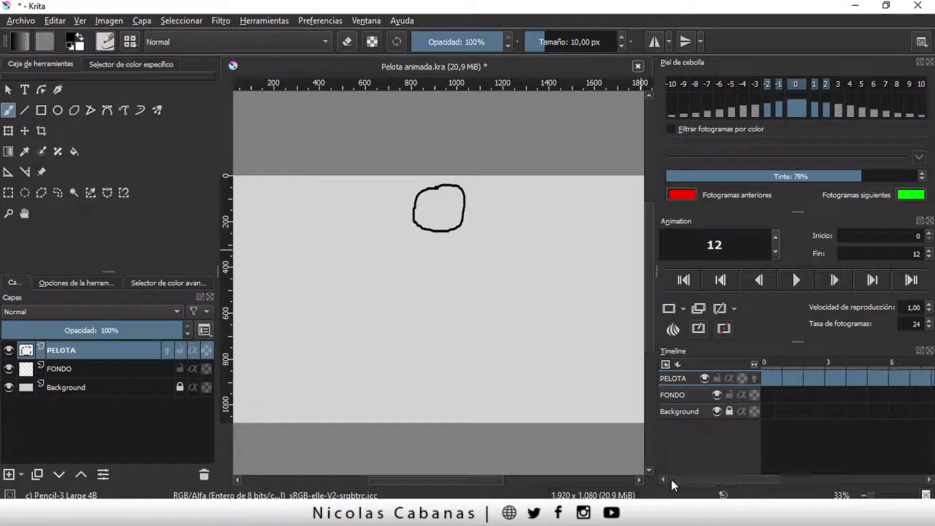
Play the bouncing-ball animation from frame 0 and stop it.
left_click(769, 377)
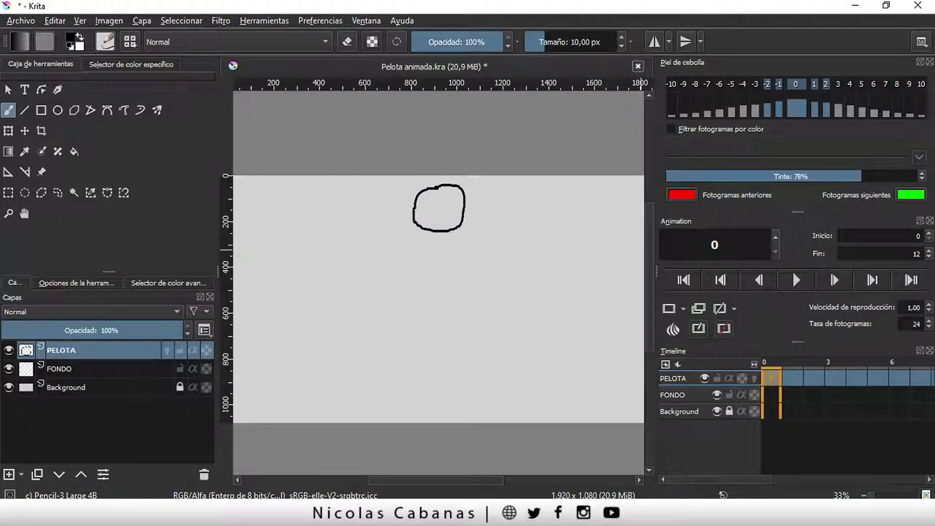
left_click(862, 236)
key("Tab")
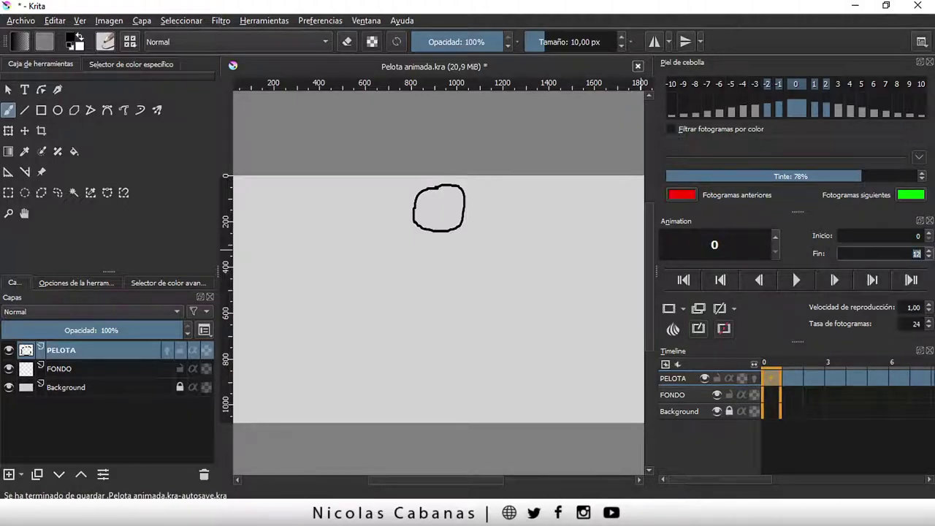
left_click(801, 279)
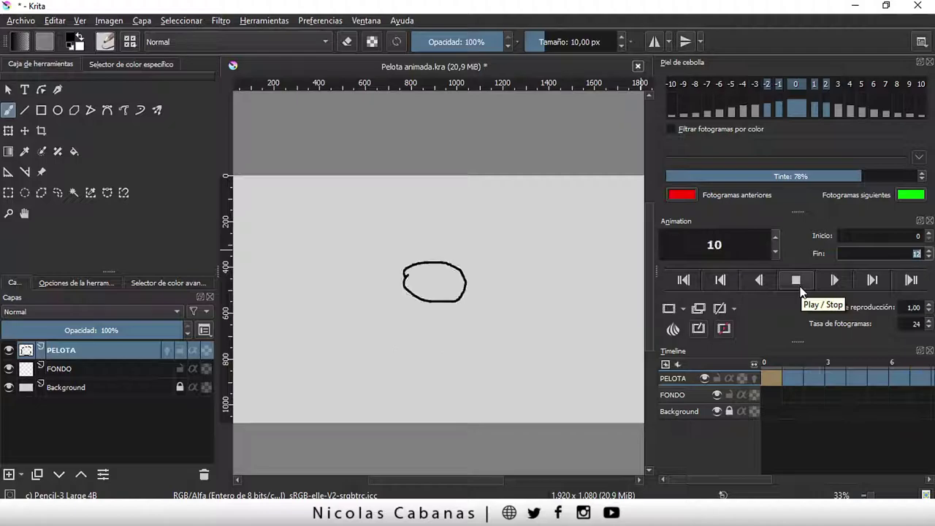
left_click(799, 288)
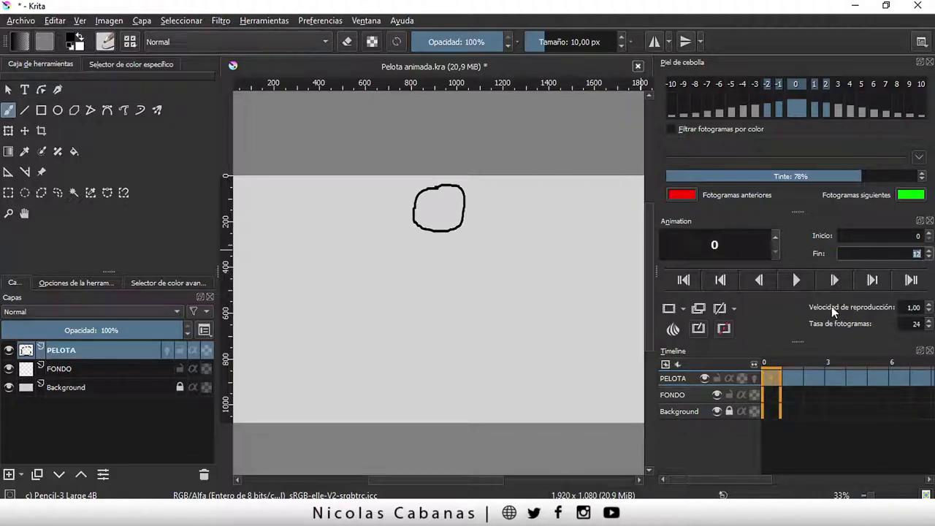
Set the frame rate (Tasa de fotogramas) to 10 fps and play the animation again.
key("Tab")
type("12")
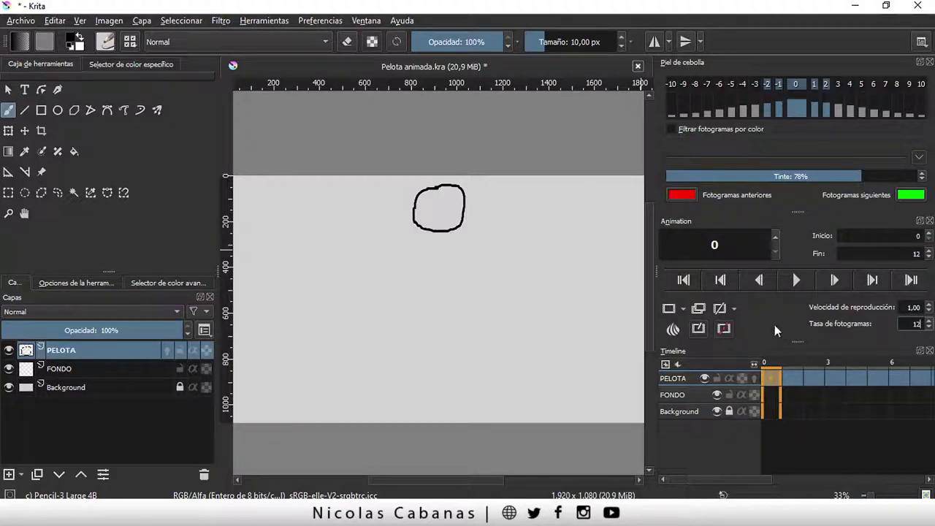
left_click(794, 283)
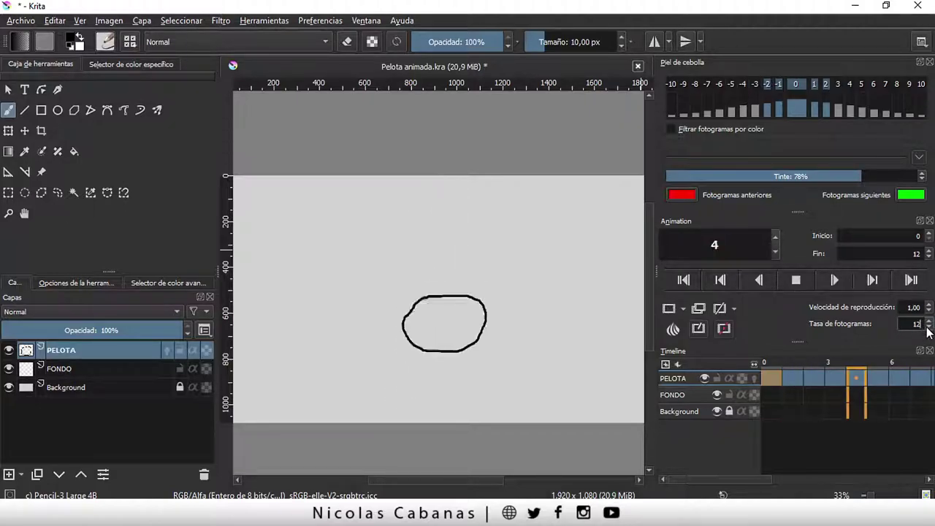
scroll(927, 328, "down", 2)
Stop playback and save as Pelota animada.kra in DIBUJOS, replacing the existing file.
left_click(795, 279)
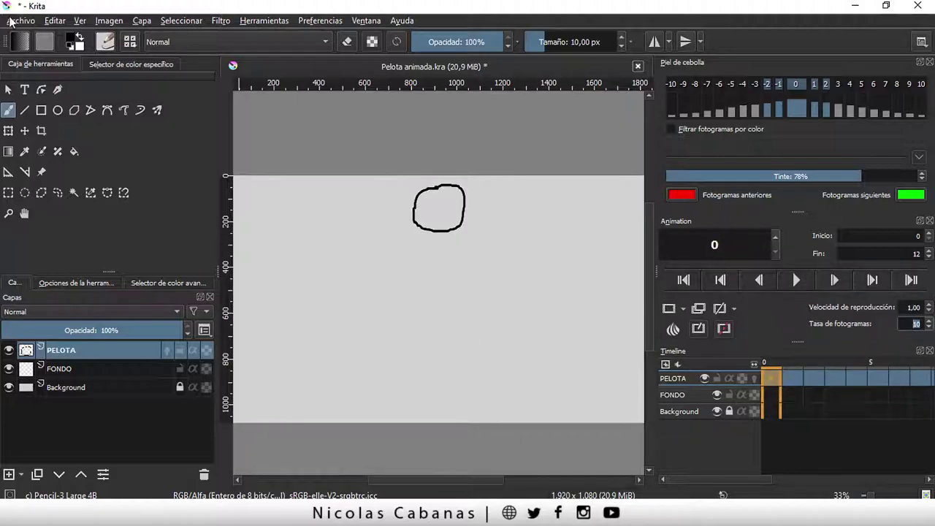
left_click(20, 21)
left_click(49, 102)
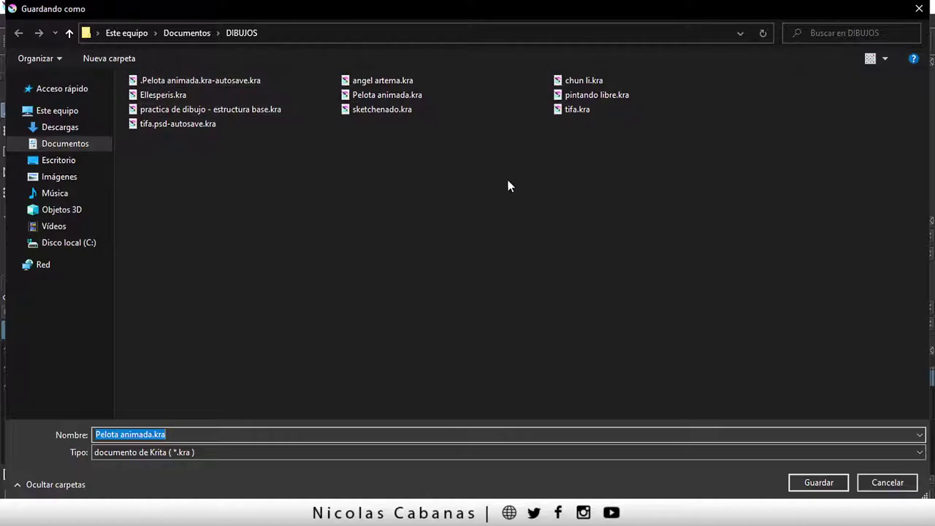
left_click(825, 482)
left_click(518, 260)
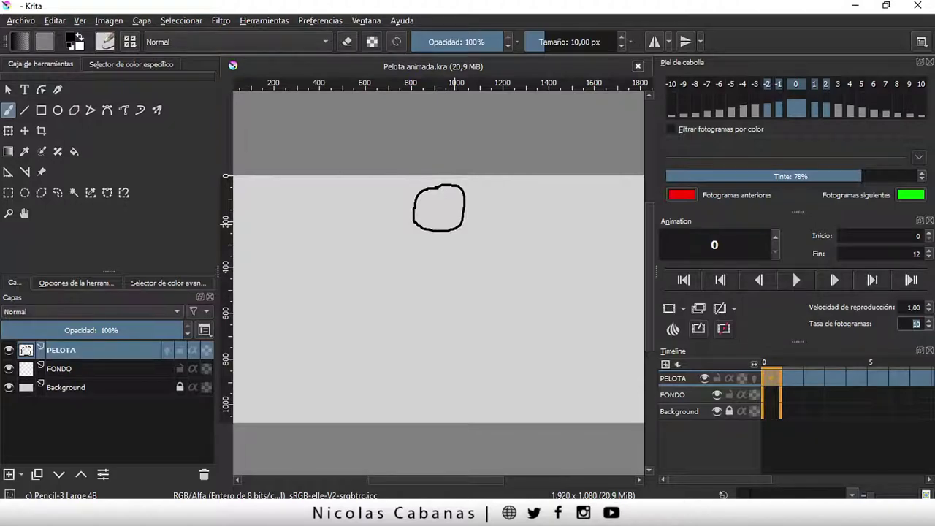
Check the ball on frames 1 and 2, then return to frame 0 and zoom in.
left_click(746, 479)
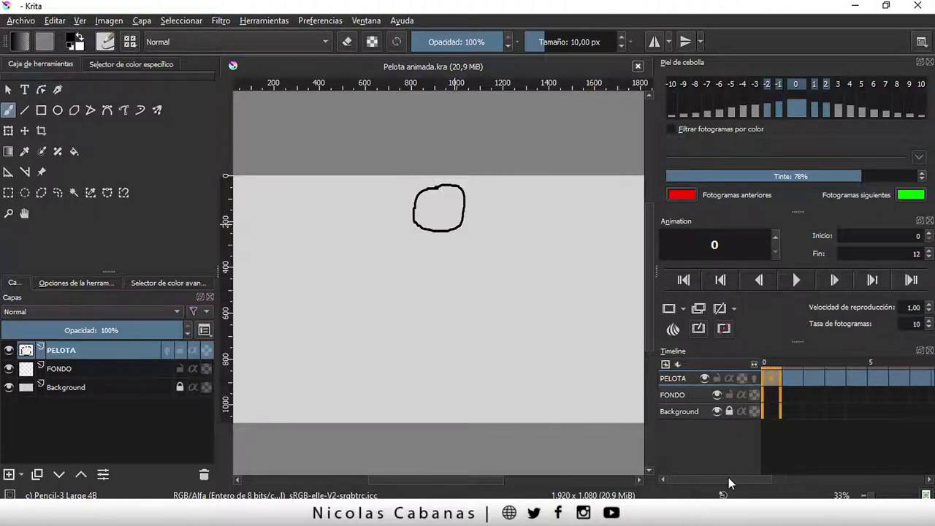
left_click(792, 380)
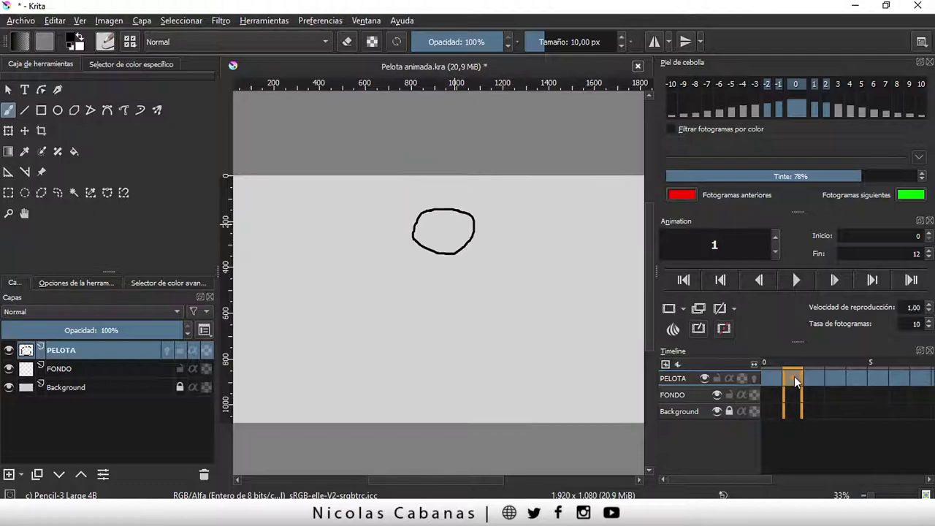
left_click(812, 377)
left_click(778, 378)
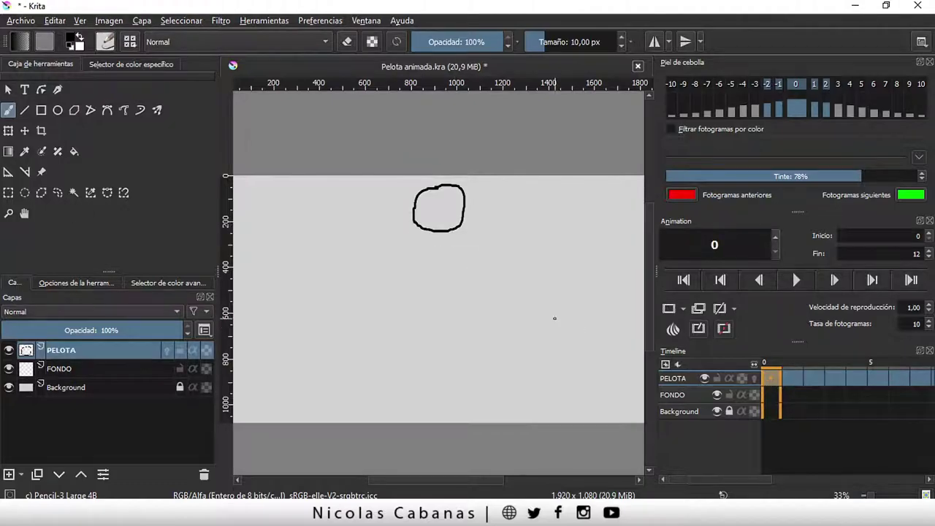
scroll(438, 229, "up", 1)
scroll(446, 229, "up", 1)
scroll(443, 238, "up", 1)
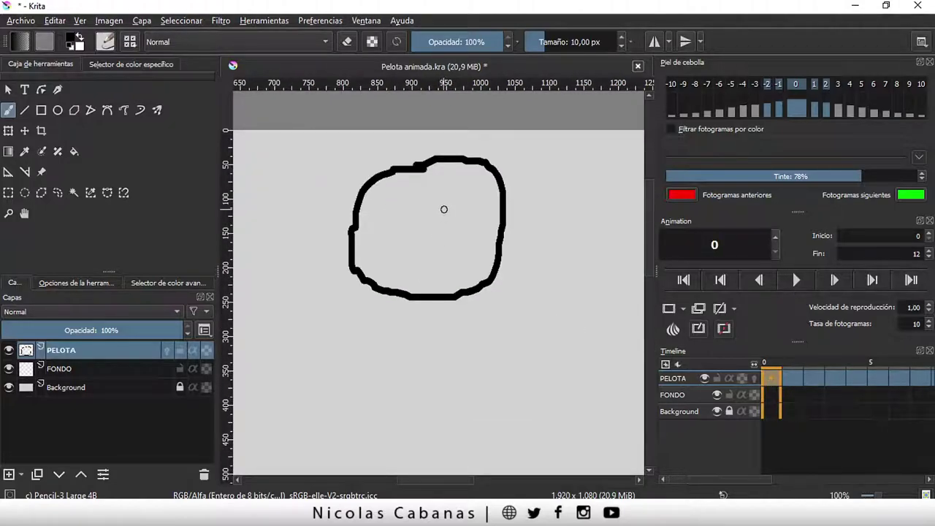
Draw two eye arcs, two pupil dots and a smiling mouth on the frame-0 ball.
mouse_move(437, 212)
left_mouse_down()
mouse_move(452, 200)
mouse_move(474, 211)
left_mouse_up()
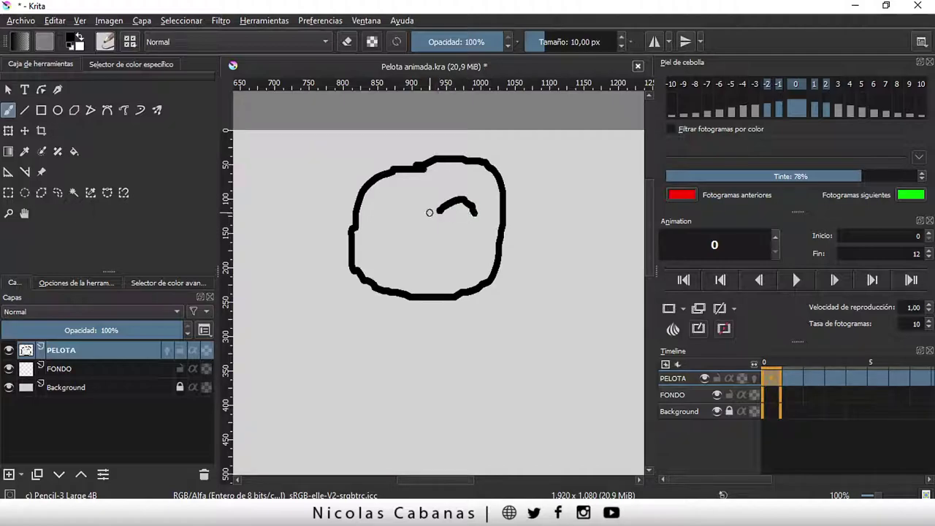
mouse_move(410, 210)
left_mouse_down()
mouse_move(383, 200)
mouse_move(376, 217)
left_mouse_up()
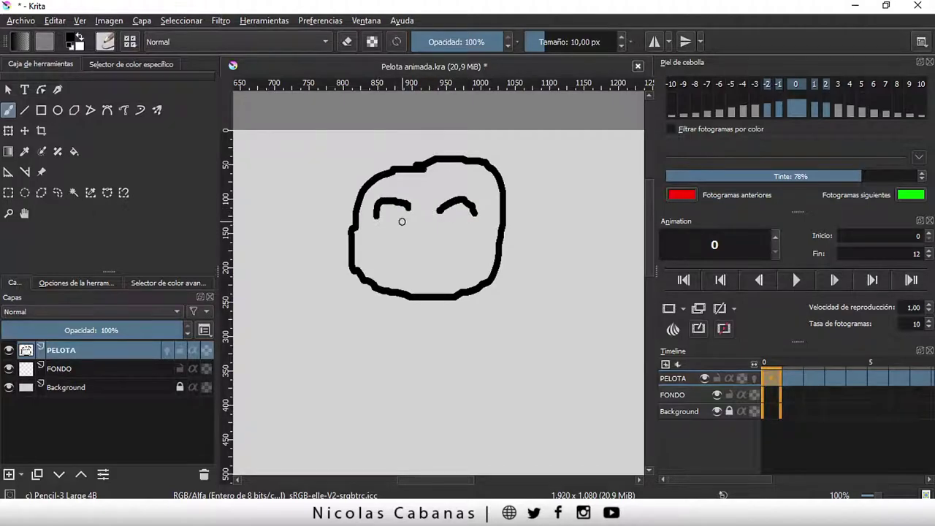
left_click(397, 222)
left_click(454, 227)
left_click_drag(403, 261, 437, 263)
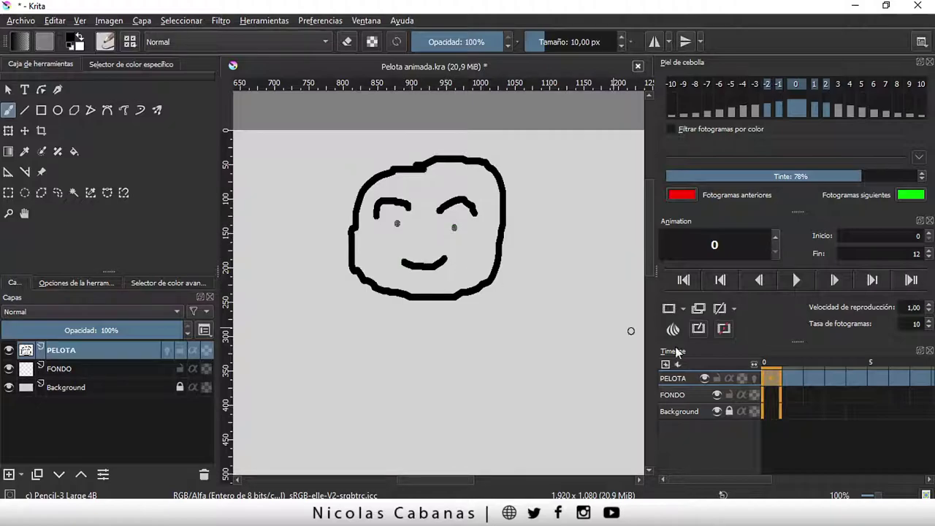
left_click(790, 378)
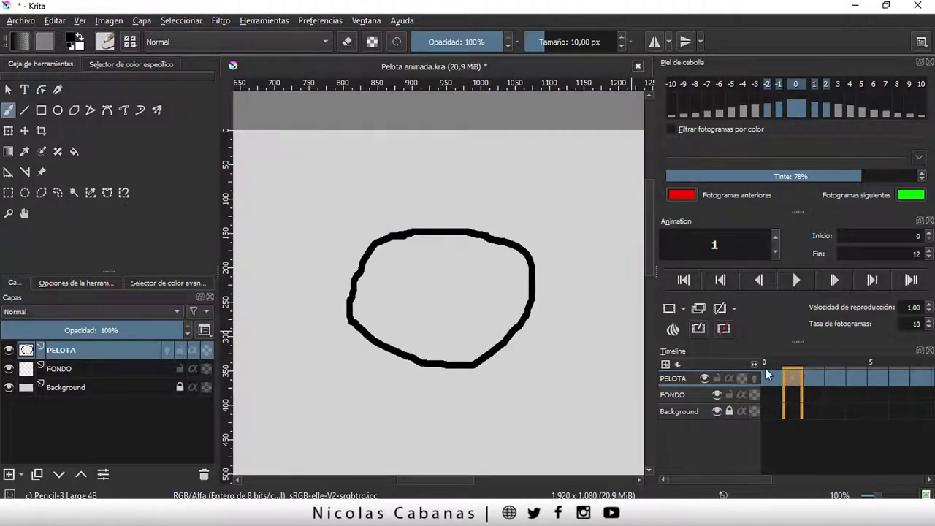
Turn on onion skin and draw arched eyes, pupils and a flat mouth on frame 1.
left_click(754, 378)
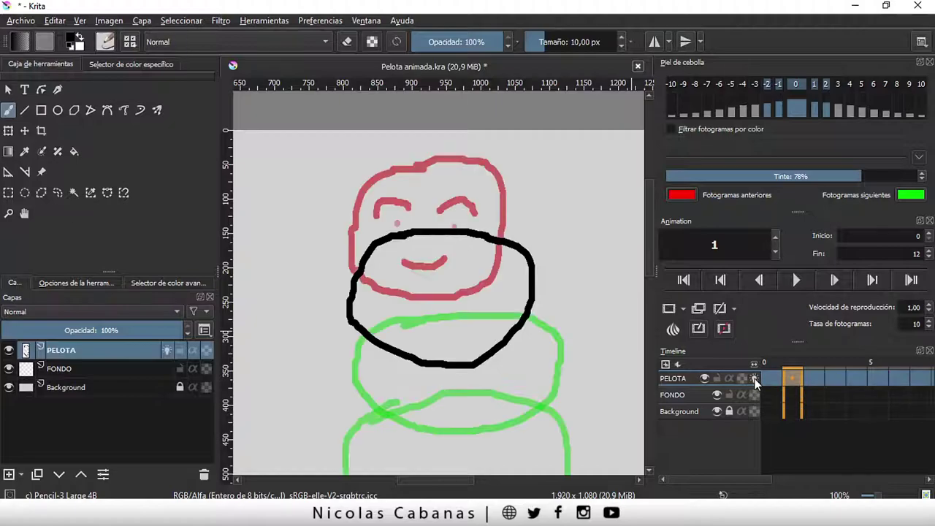
mouse_move(395, 285)
left_mouse_down()
mouse_move(427, 270)
mouse_move(436, 286)
mouse_move(491, 272)
mouse_move(500, 297)
left_mouse_up()
left_click(414, 297)
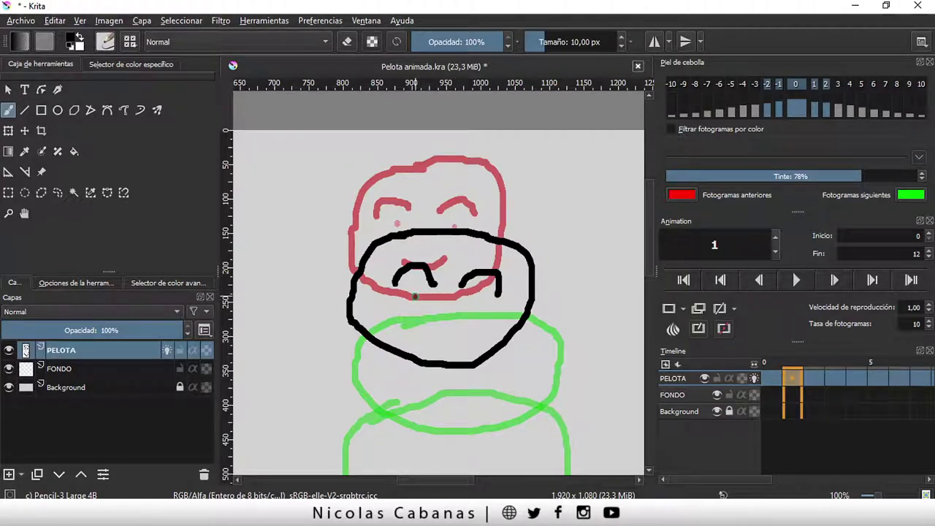
left_click(477, 299)
left_click_drag(424, 324, 473, 323)
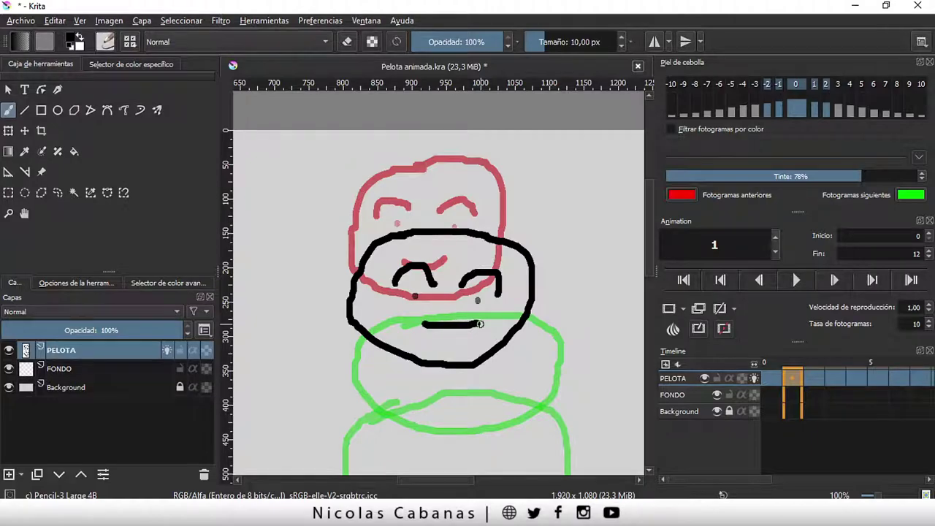
Draw squinting eyes, pupils and a wavy mouth on frame 2, then hide onion skin.
left_click(812, 377)
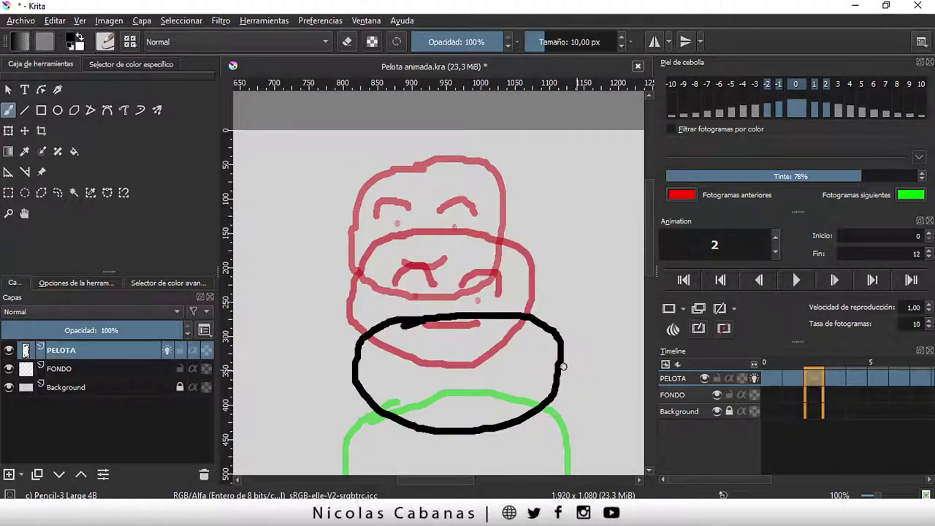
mouse_move(403, 363)
left_mouse_down()
mouse_move(460, 346)
mouse_move(525, 367)
left_mouse_up()
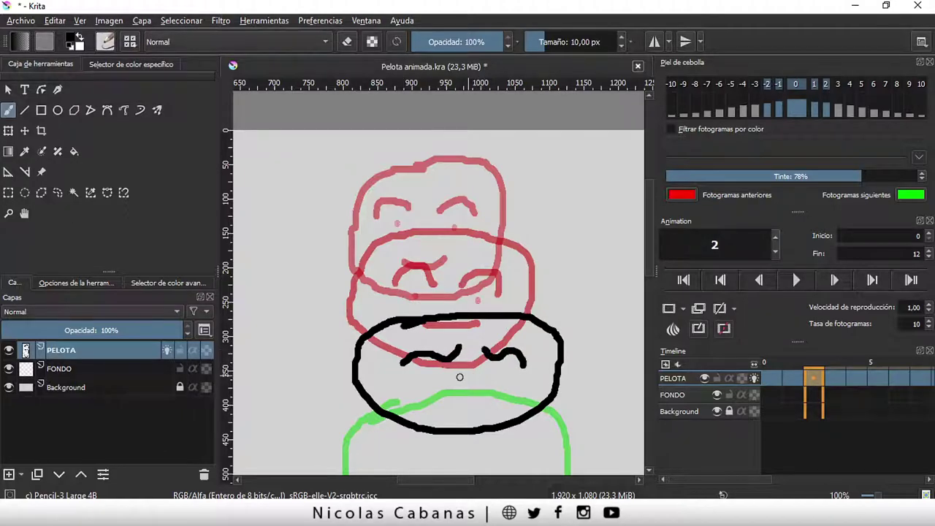
left_click(425, 376)
left_click(510, 376)
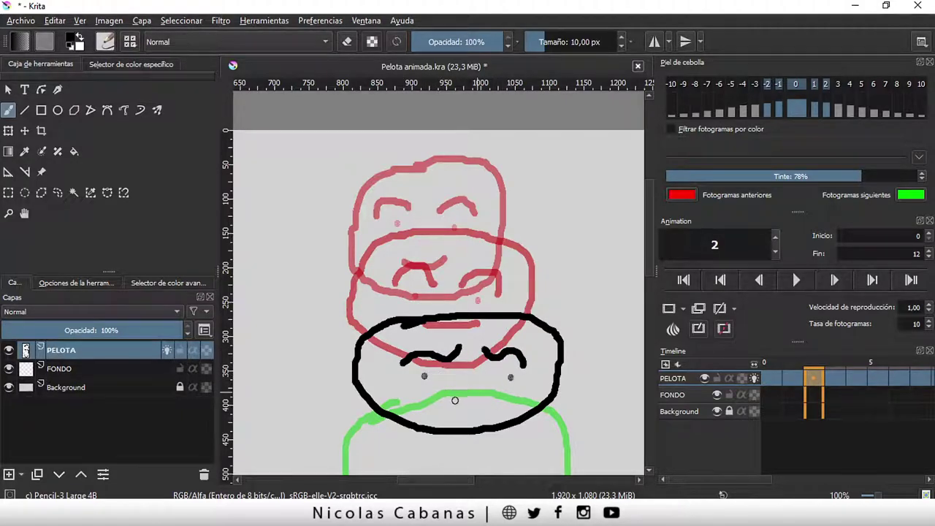
left_click_drag(444, 400, 509, 396)
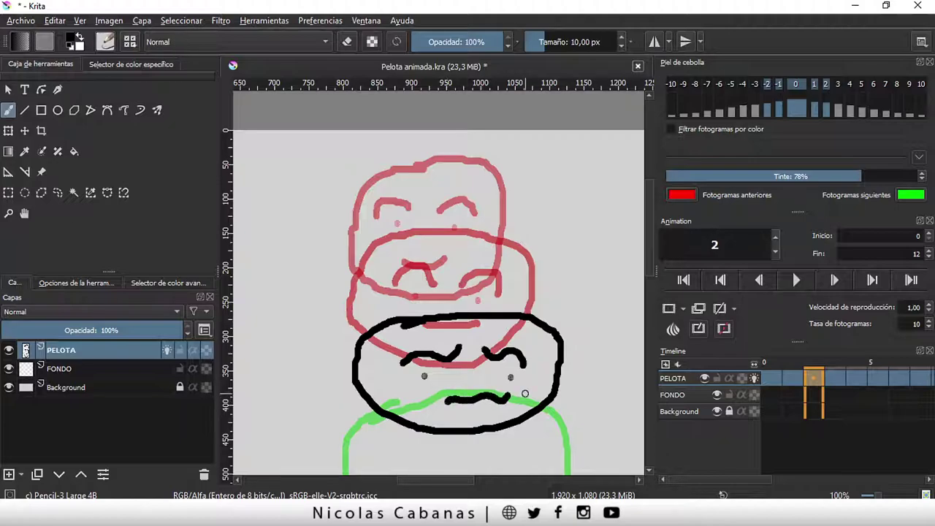
left_click(753, 378)
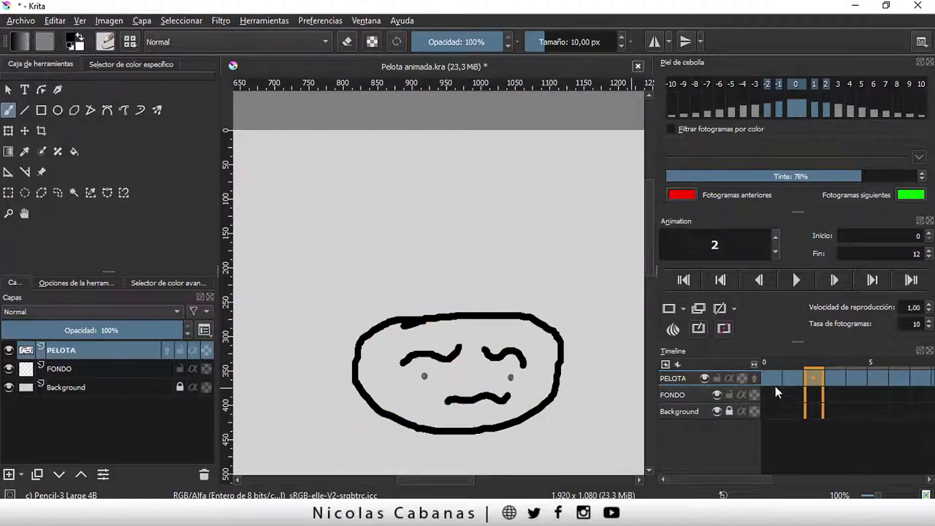
left_click(774, 386)
left_click(807, 380)
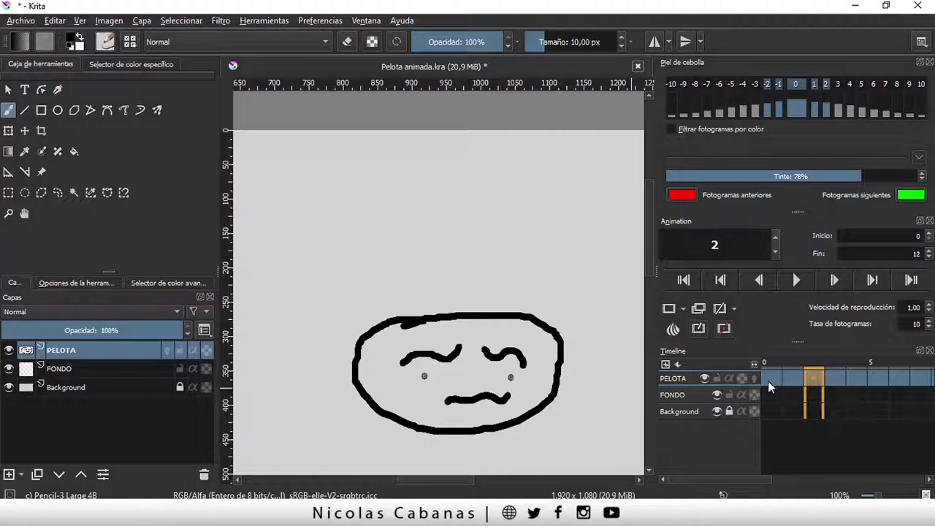
Compare frame 0 with frame 2 again and zoom out the canvas.
left_click(767, 386)
left_click(810, 382)
scroll(577, 373, "down", 1)
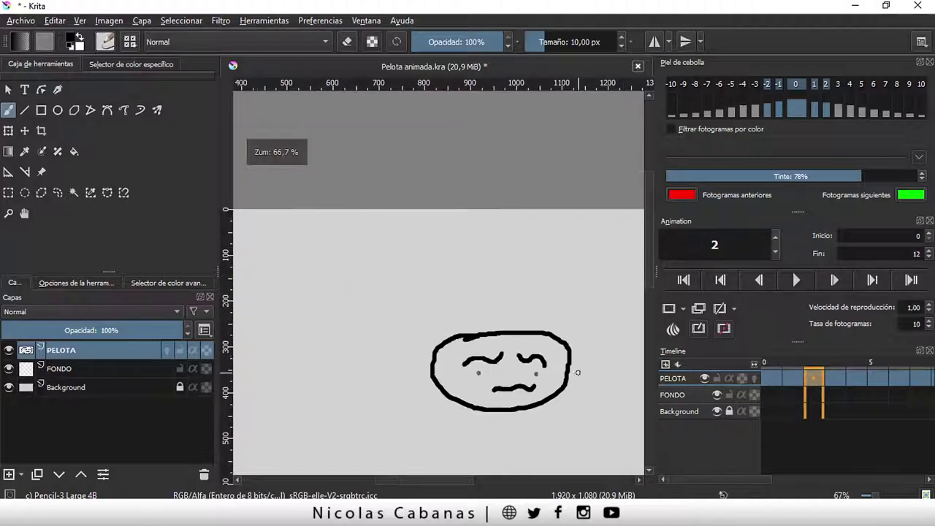
scroll(577, 372, "down", 1)
left_click_drag(423, 481, 442, 481)
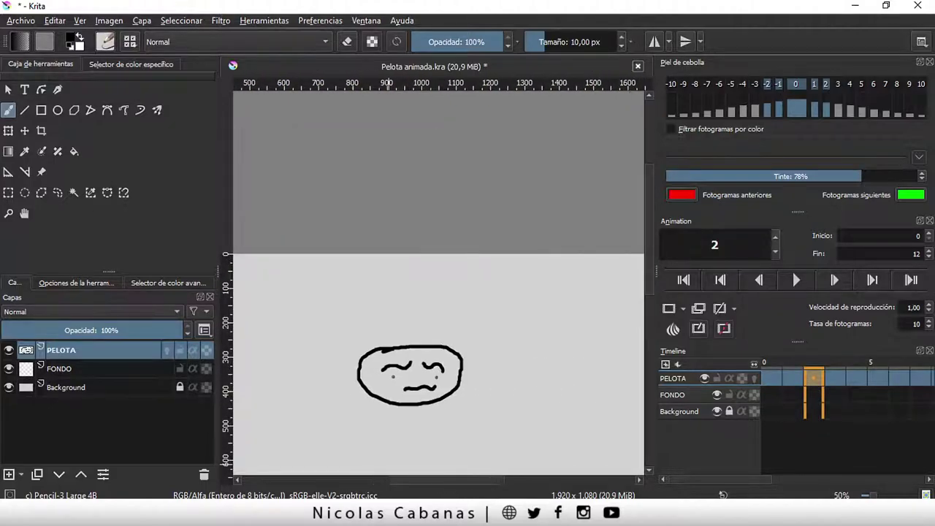
scroll(648, 267, "down", 2)
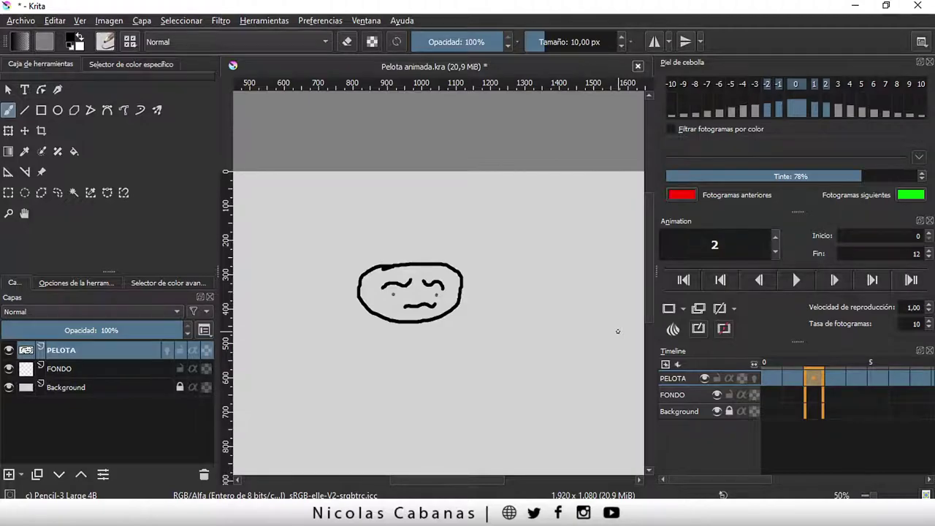
Step through frames with the arrow keys, return to frame 0 and make FONDO active.
key("Right")
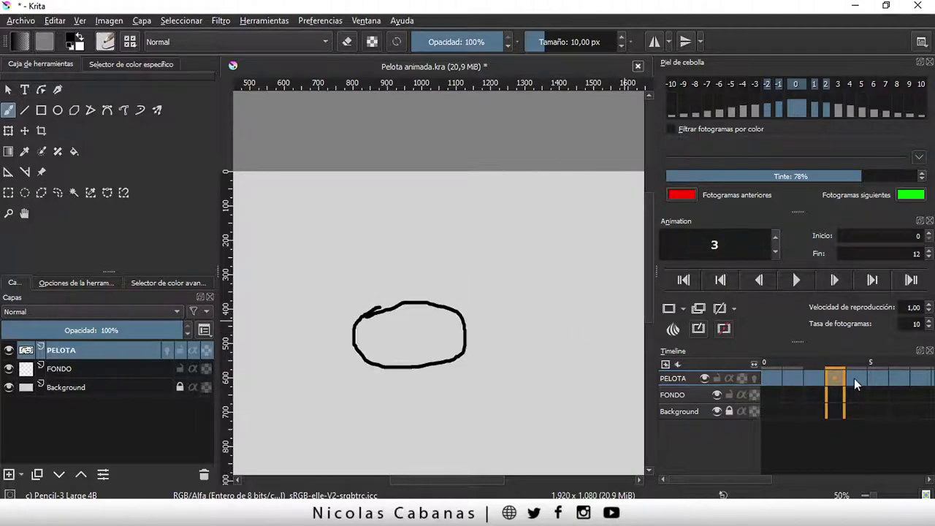
key("Right")
key("Right")
key("Left")
left_click(835, 377)
left_click(792, 379)
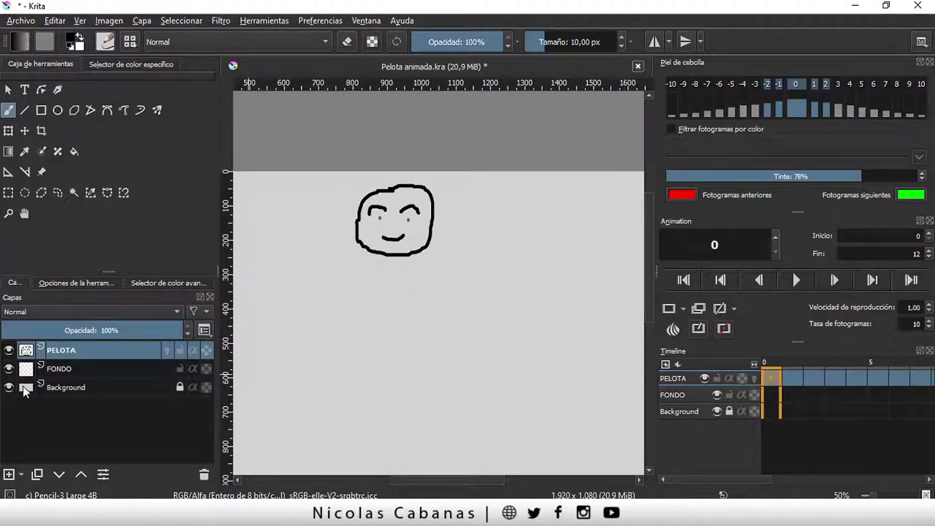
left_click(58, 369)
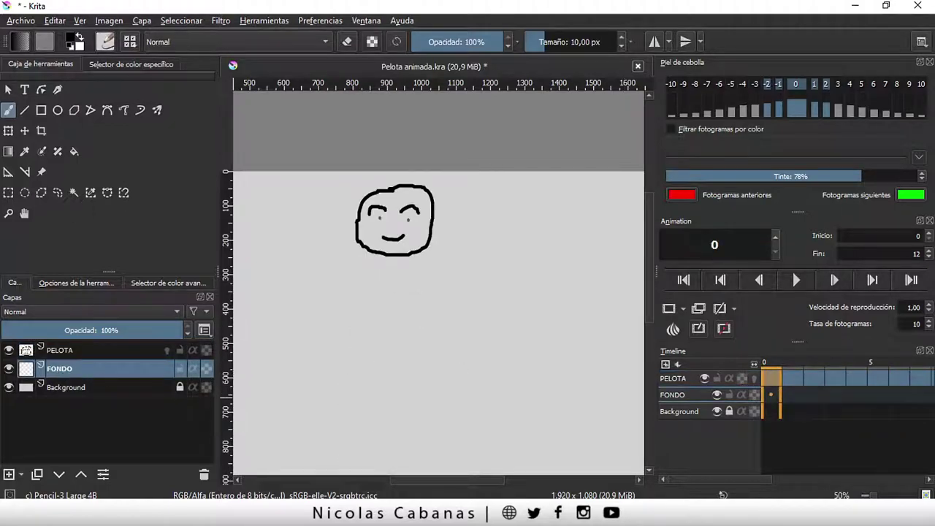
left_click_drag(650, 283, 650, 314)
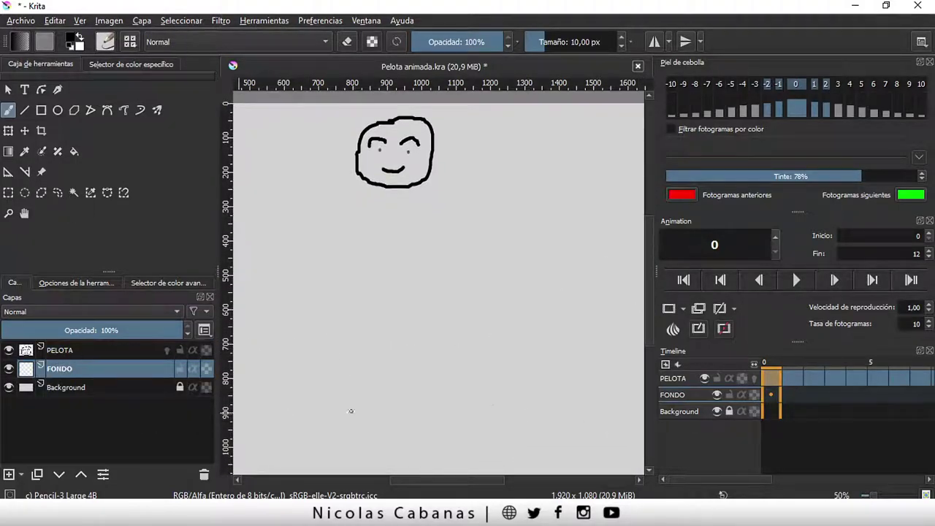
mouse_move(776, 394)
left_mouse_down()
mouse_move(879, 396)
mouse_move(773, 385)
left_mouse_up()
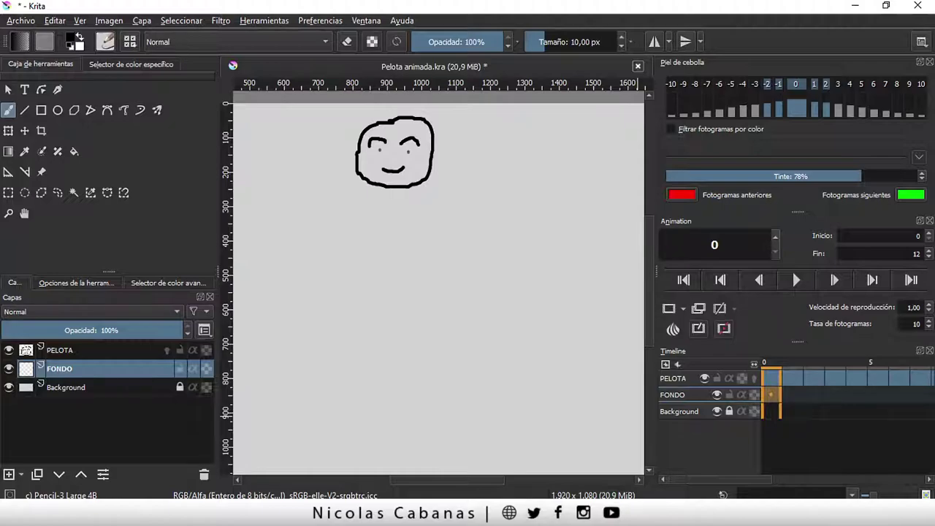
Play the 12-frame bouncing-ball loop and stop it back on frame 0.
scroll(438, 265, "down", 1)
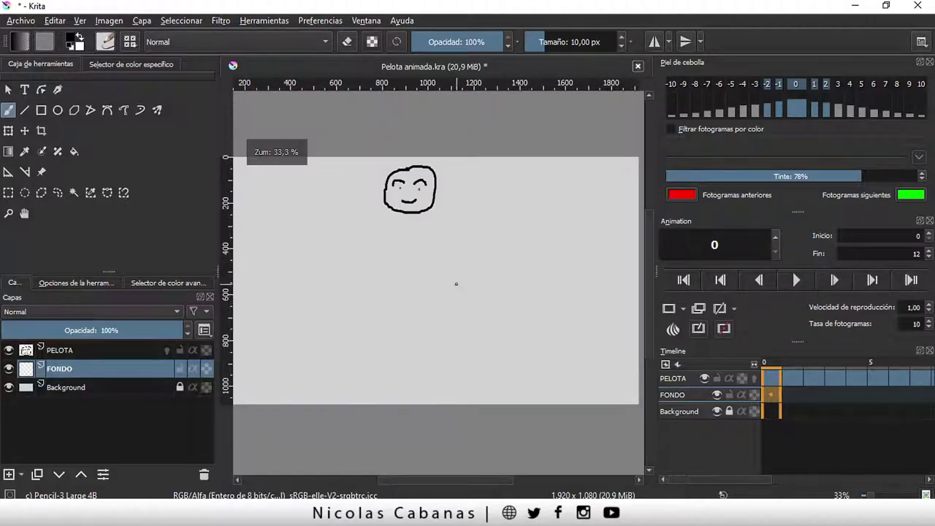
scroll(461, 270, "down", 1)
left_click(798, 280)
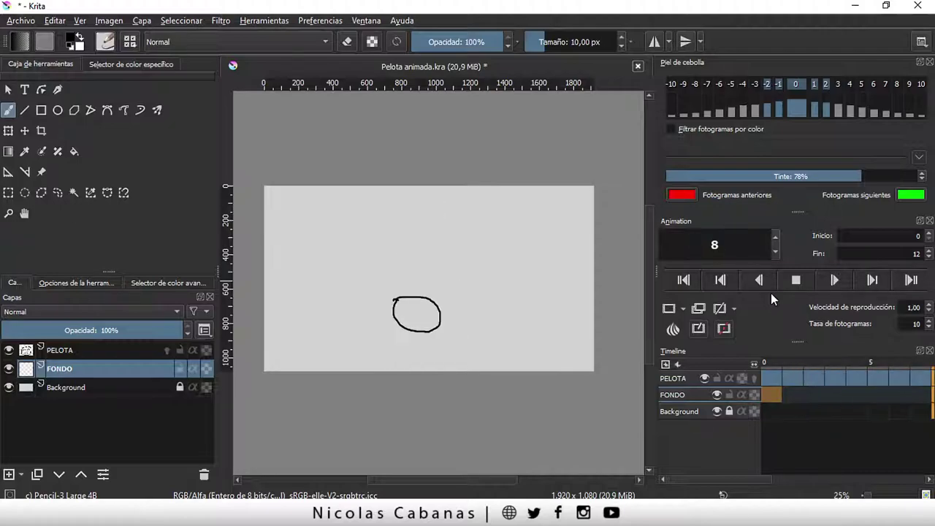
left_click(789, 283)
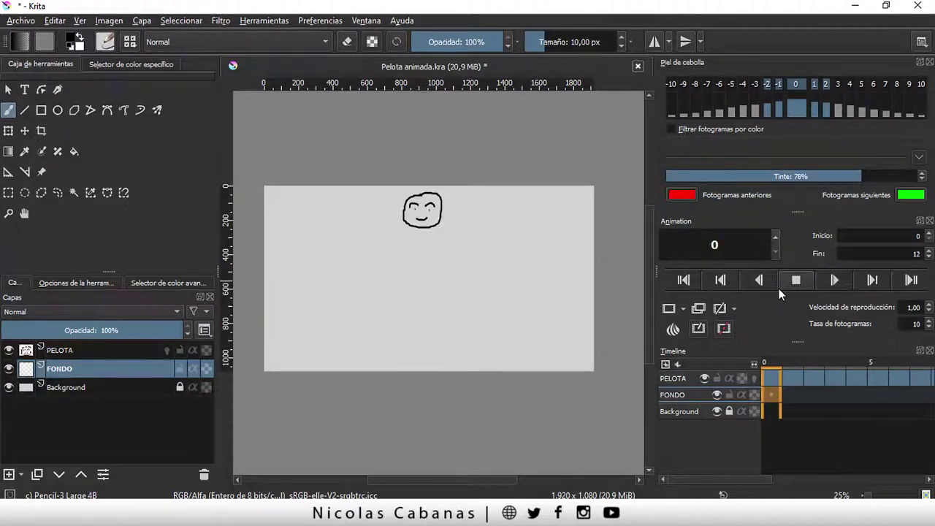